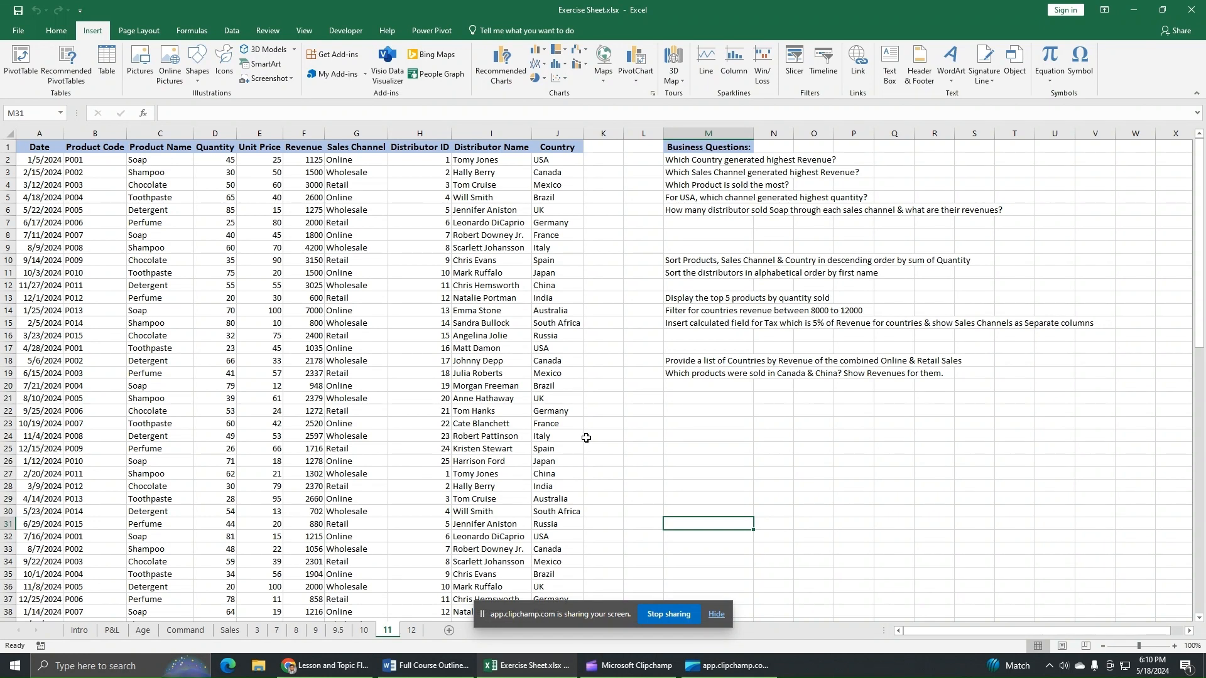
# Insert a PivotChart with PivotTable on a new worksheet from the full sales table, range A1:J86
pyautogui.click(39, 148)
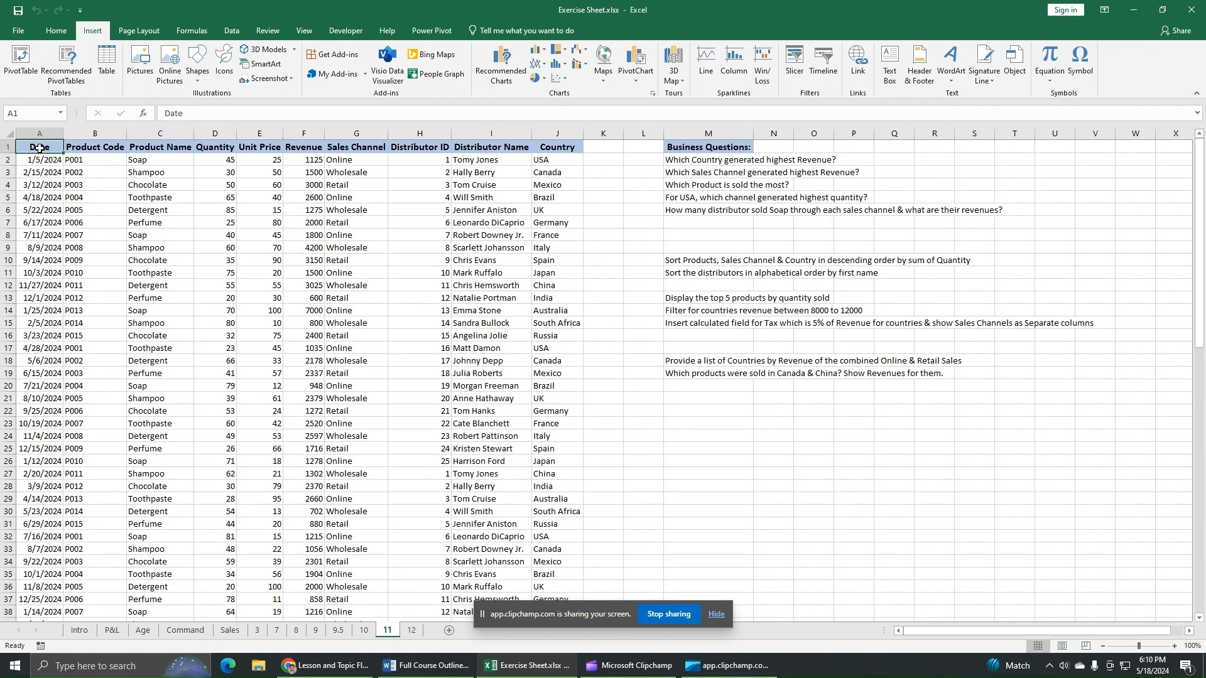
pyautogui.hotkey('ctrl', 'shift', 'Right')
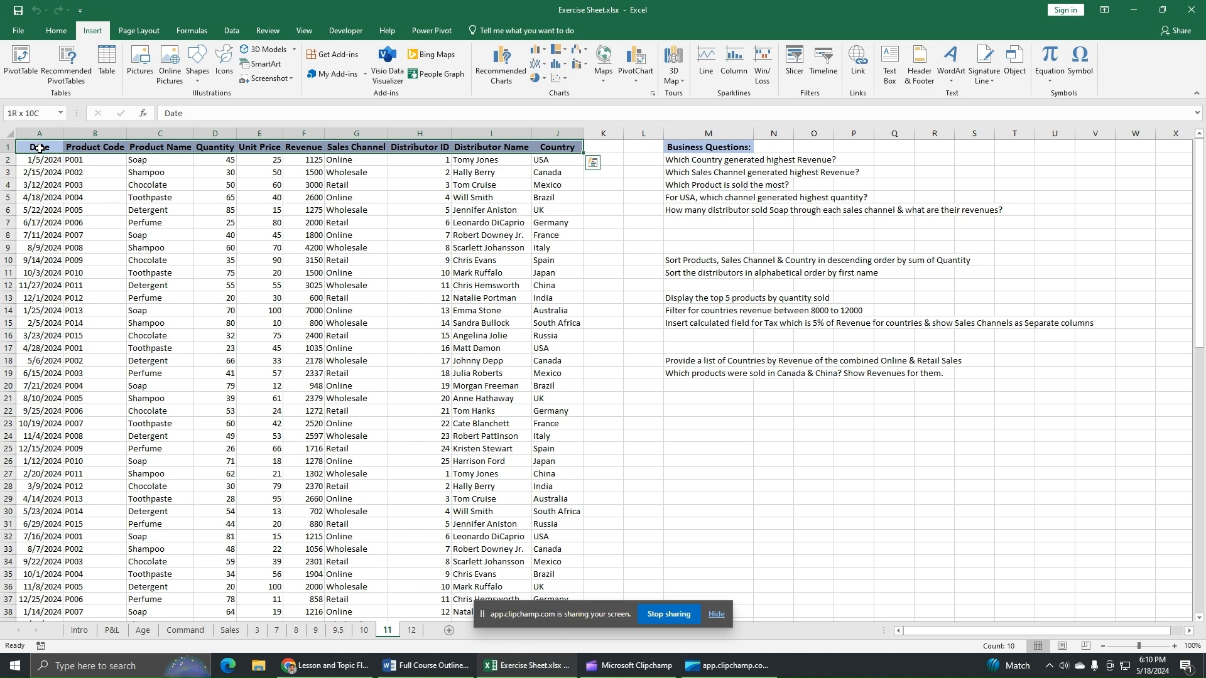
pyautogui.hotkey('ctrl', 'shift', 'Down')
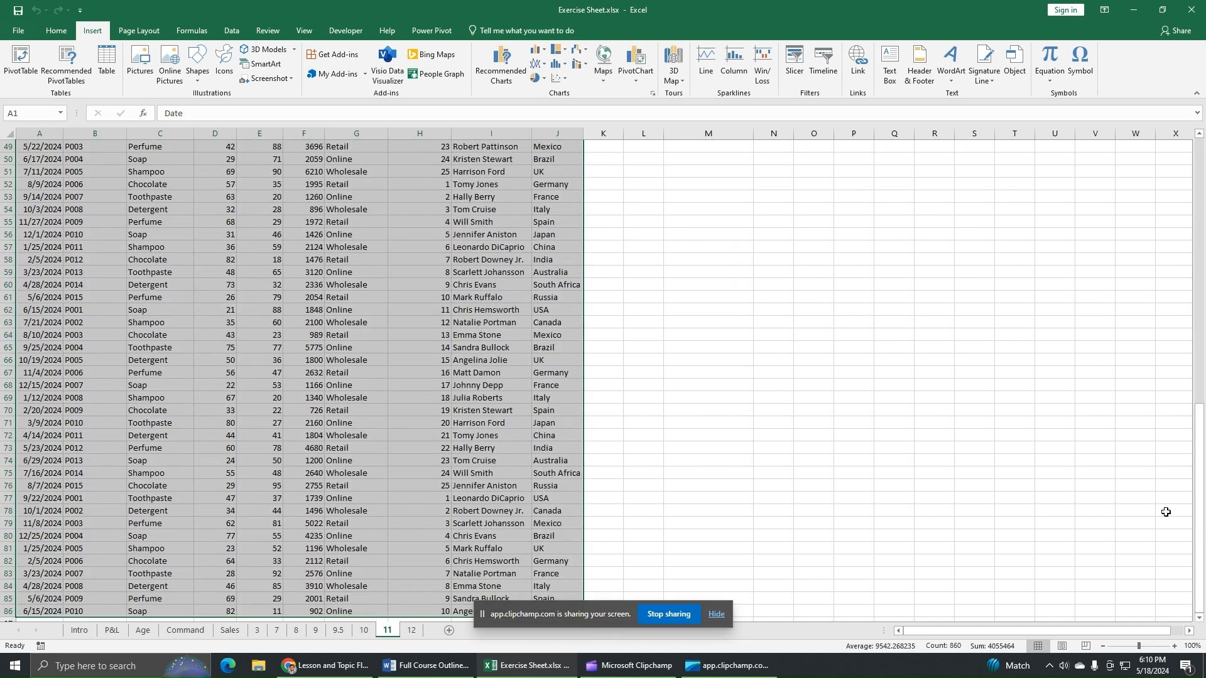
pyautogui.moveTo(1199, 500); pyautogui.dragTo(1200, 209)
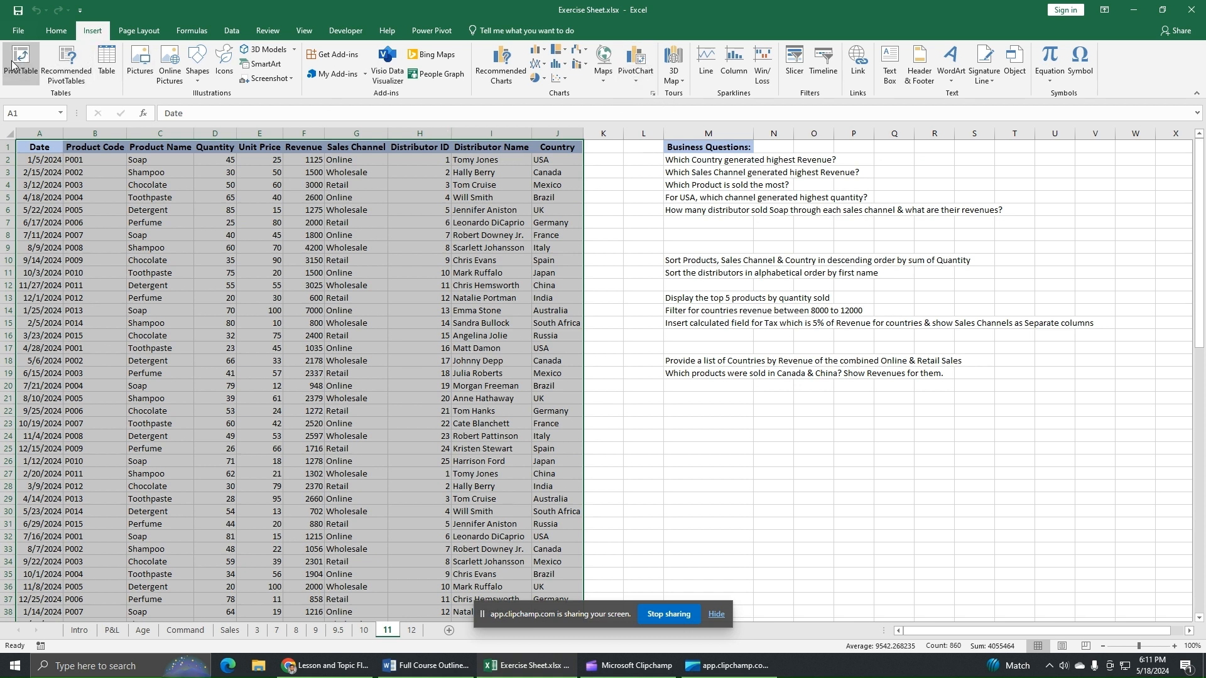
pyautogui.click(638, 81)
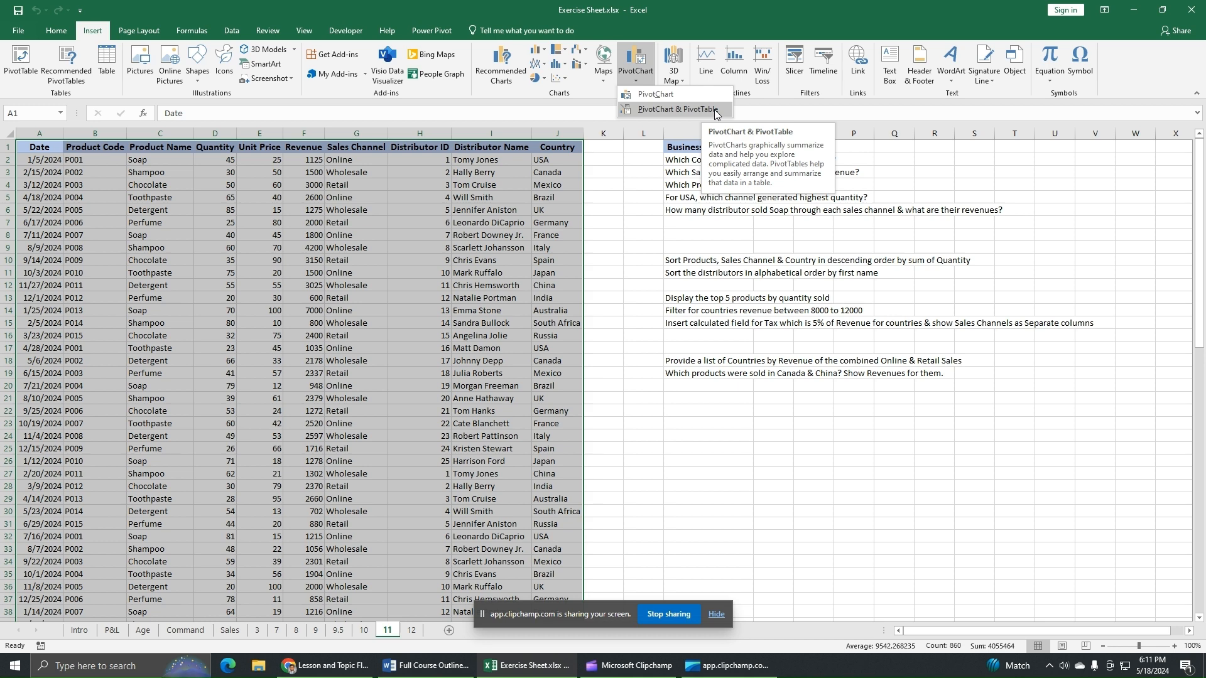
pyautogui.click(688, 109)
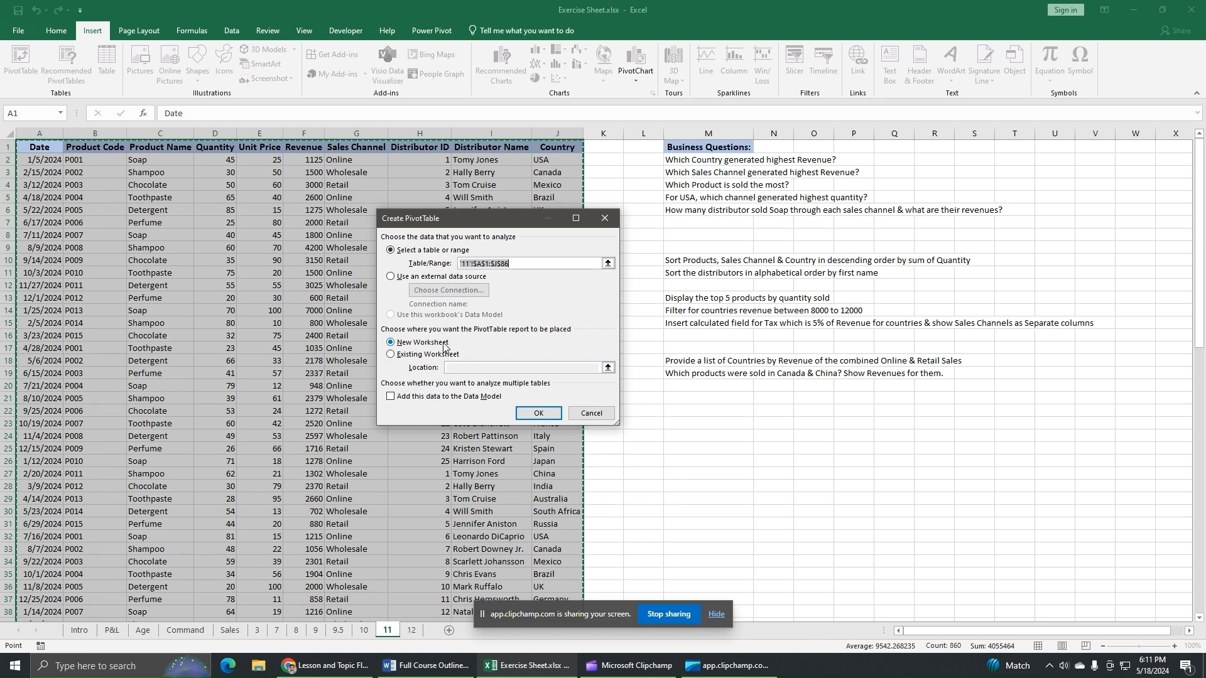
pyautogui.click(537, 413)
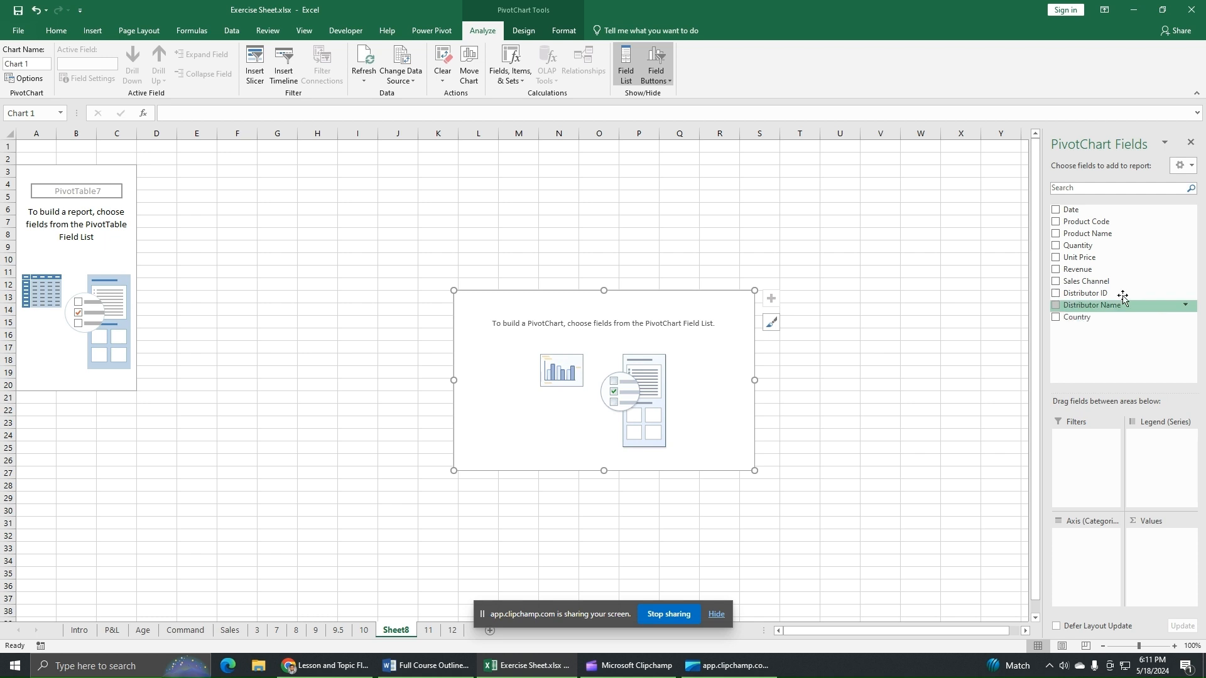
# Set Product Name as the chart's axis category and Revenue as its summed value, and widen the chart
pyautogui.moveTo(1096, 233); pyautogui.dragTo(1091, 551)
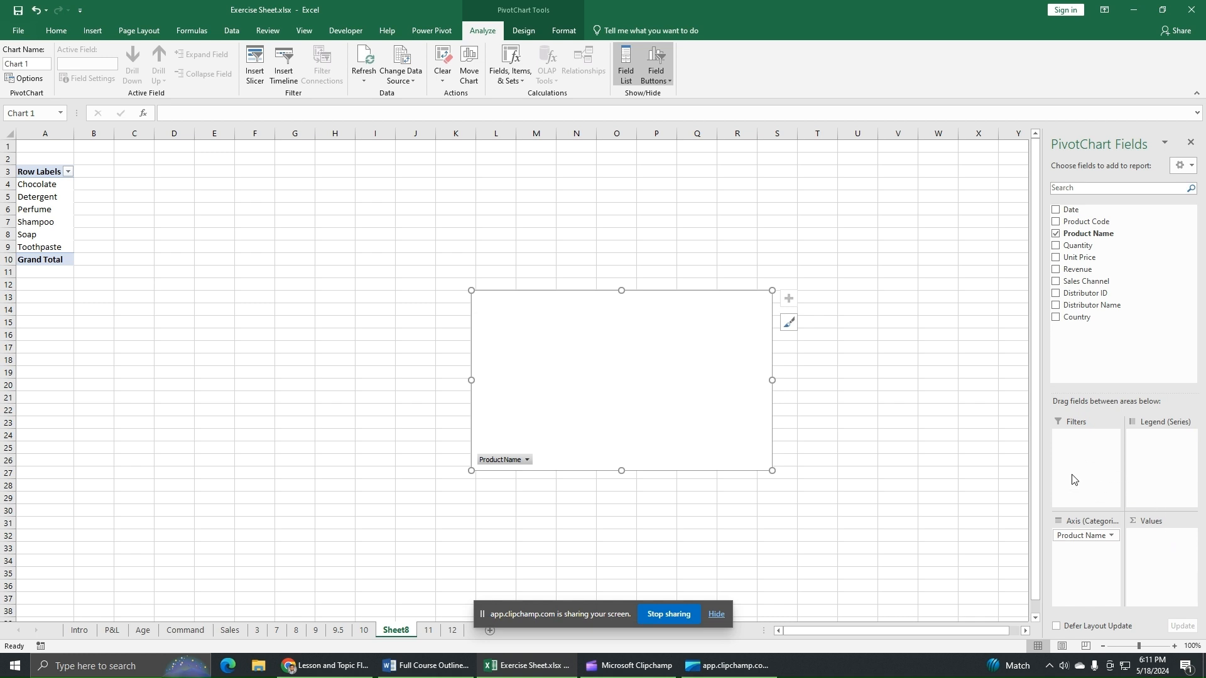
pyautogui.moveTo(1089, 269); pyautogui.dragTo(1164, 558)
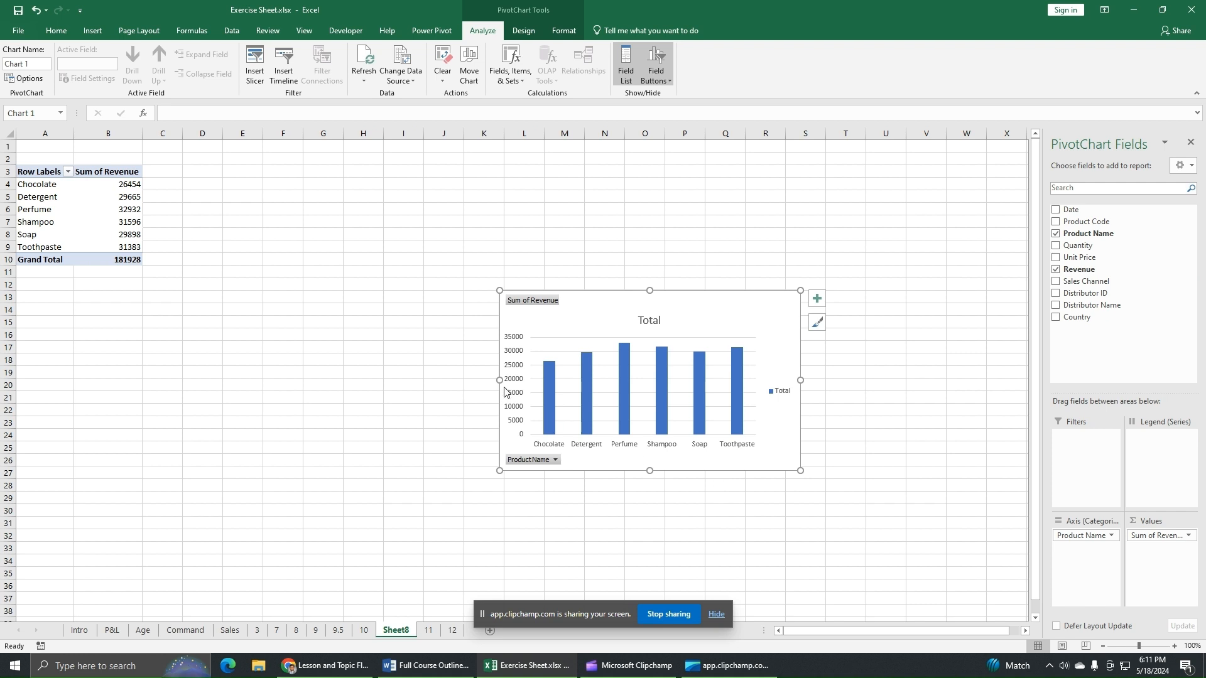
pyautogui.moveTo(500, 380); pyautogui.dragTo(433, 380)
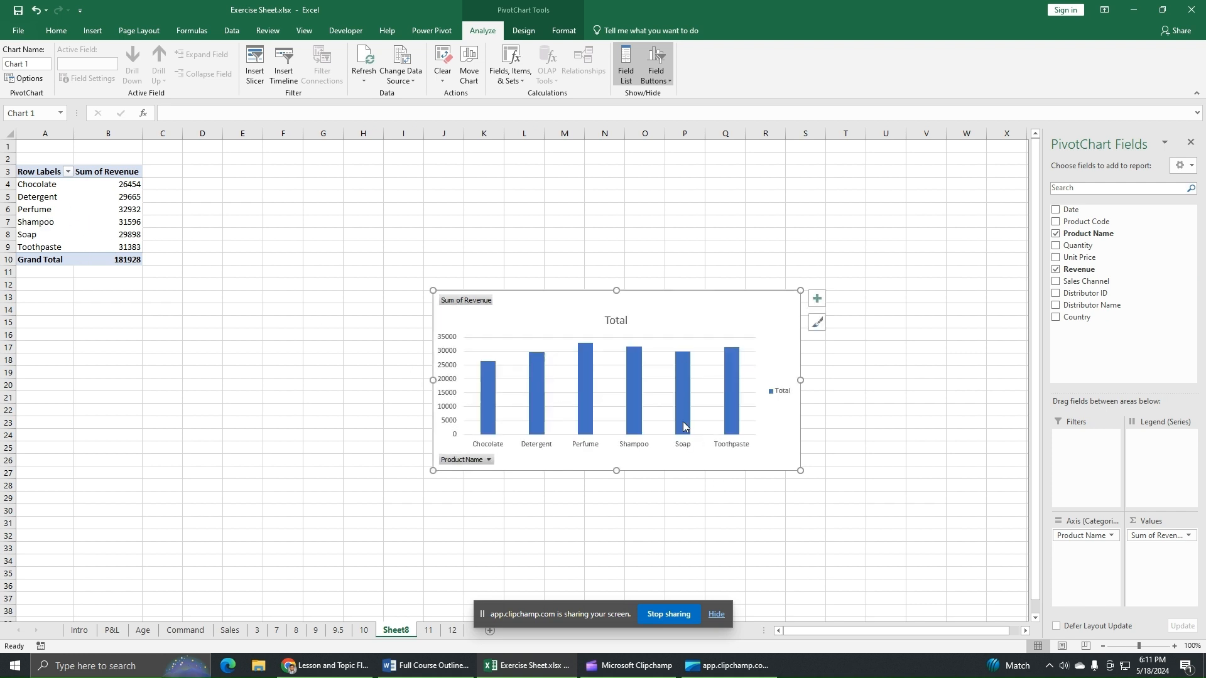
# Hide all field buttons on the PivotChart
pyautogui.moveTo(683, 426)
pyautogui.rightClick(463, 306)
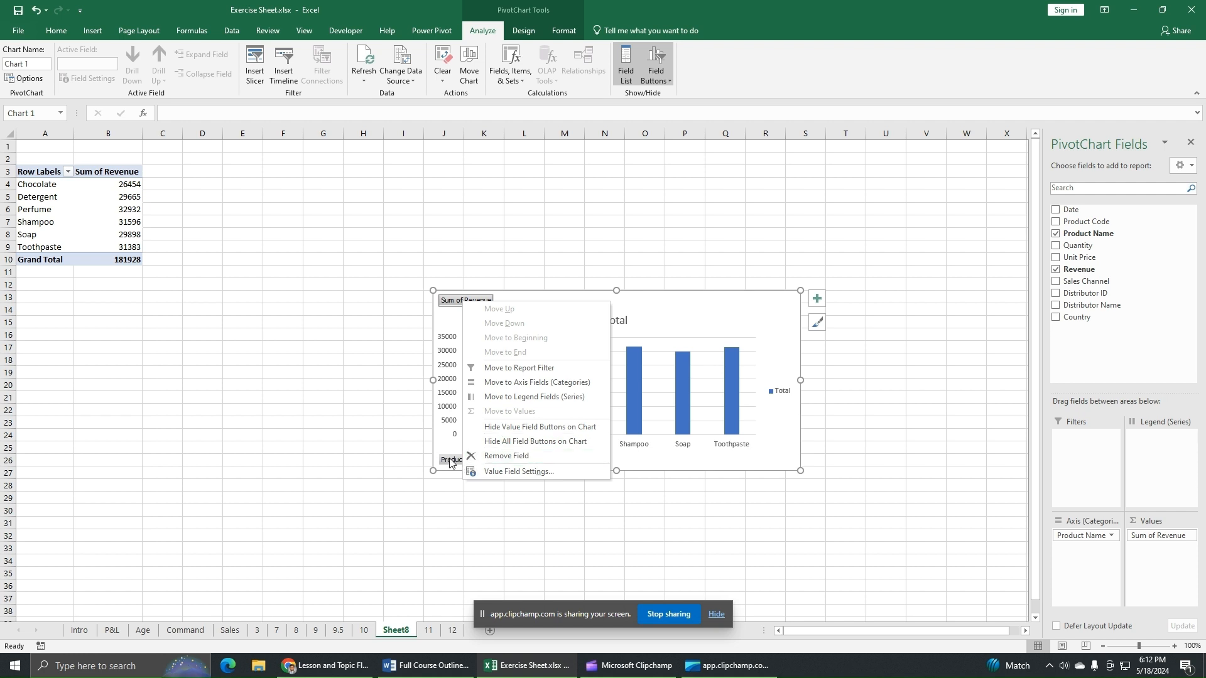
pyautogui.click(548, 447)
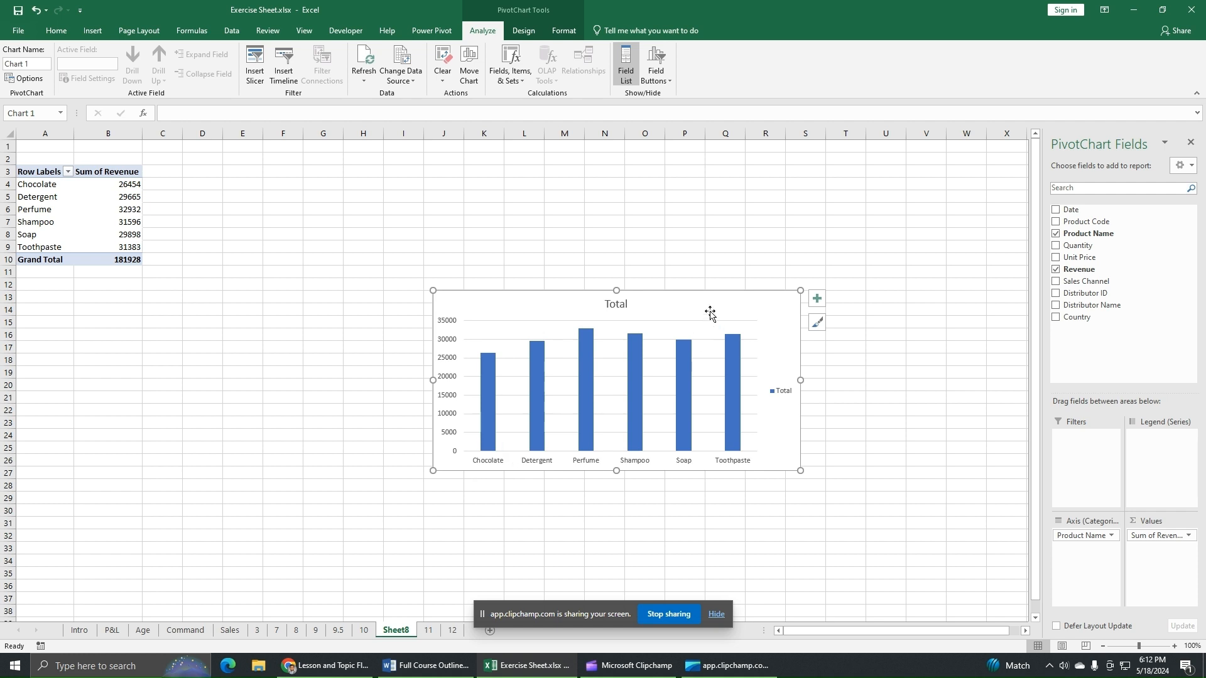
# Keep the chart's axes displayed and add axis titles to both of them
pyautogui.click(817, 300)
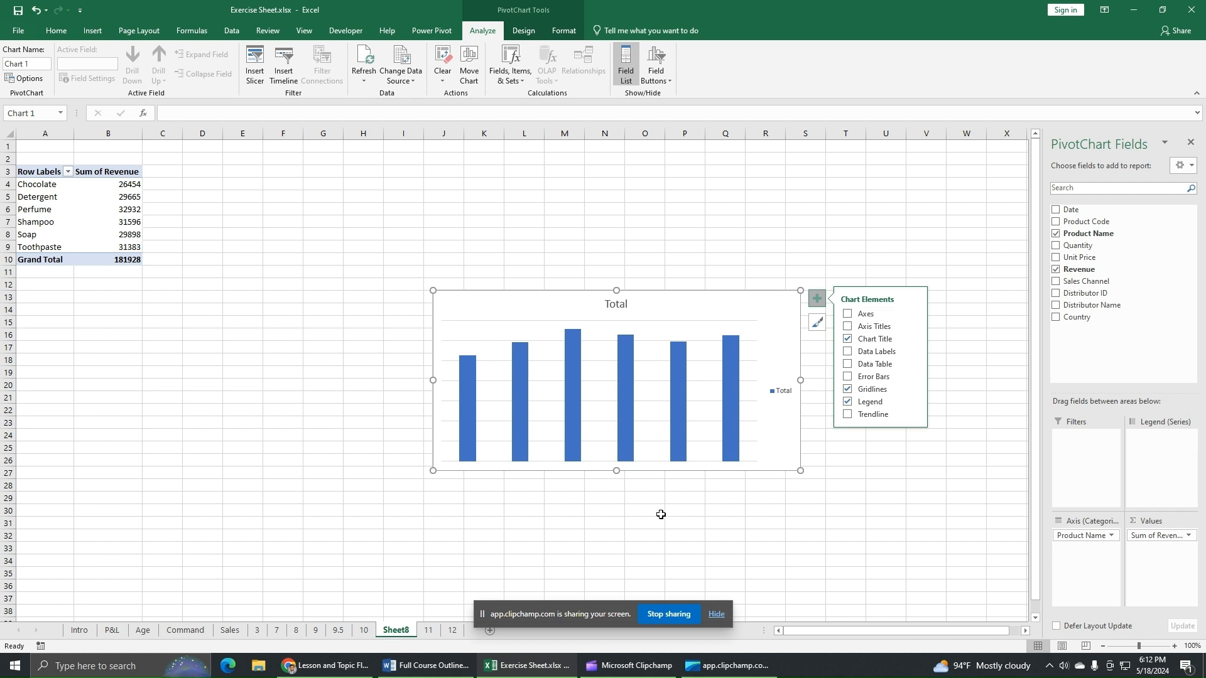
pyautogui.click(847, 315)
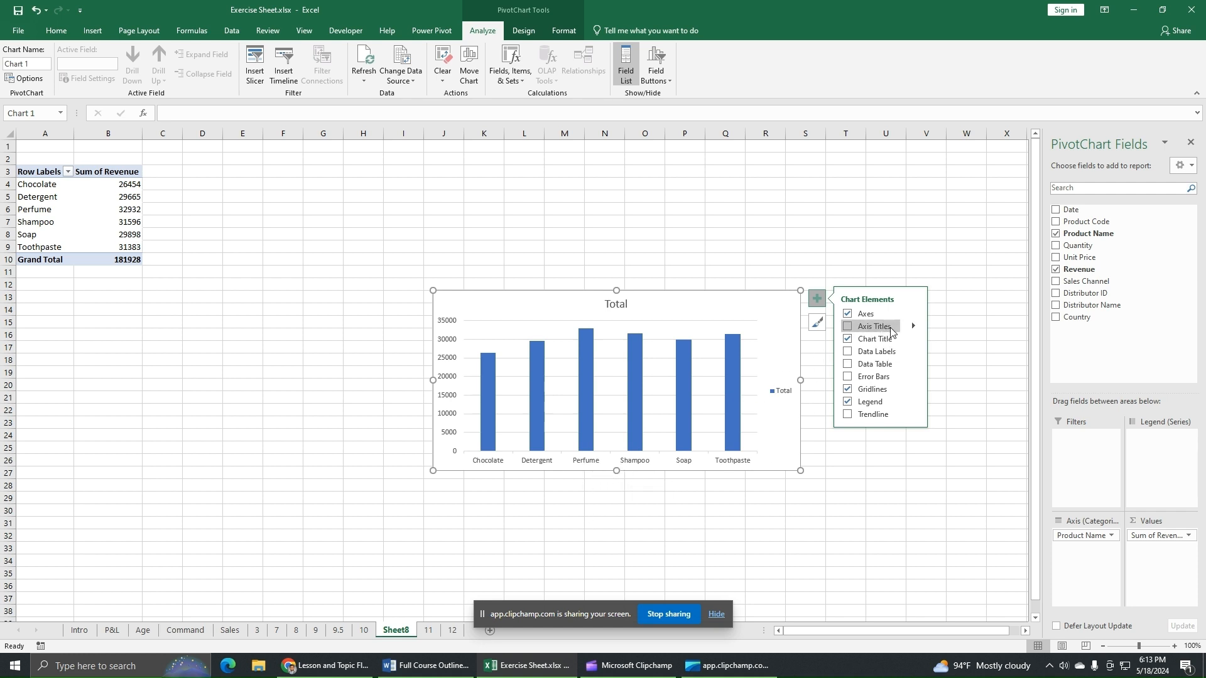
pyautogui.click(846, 328)
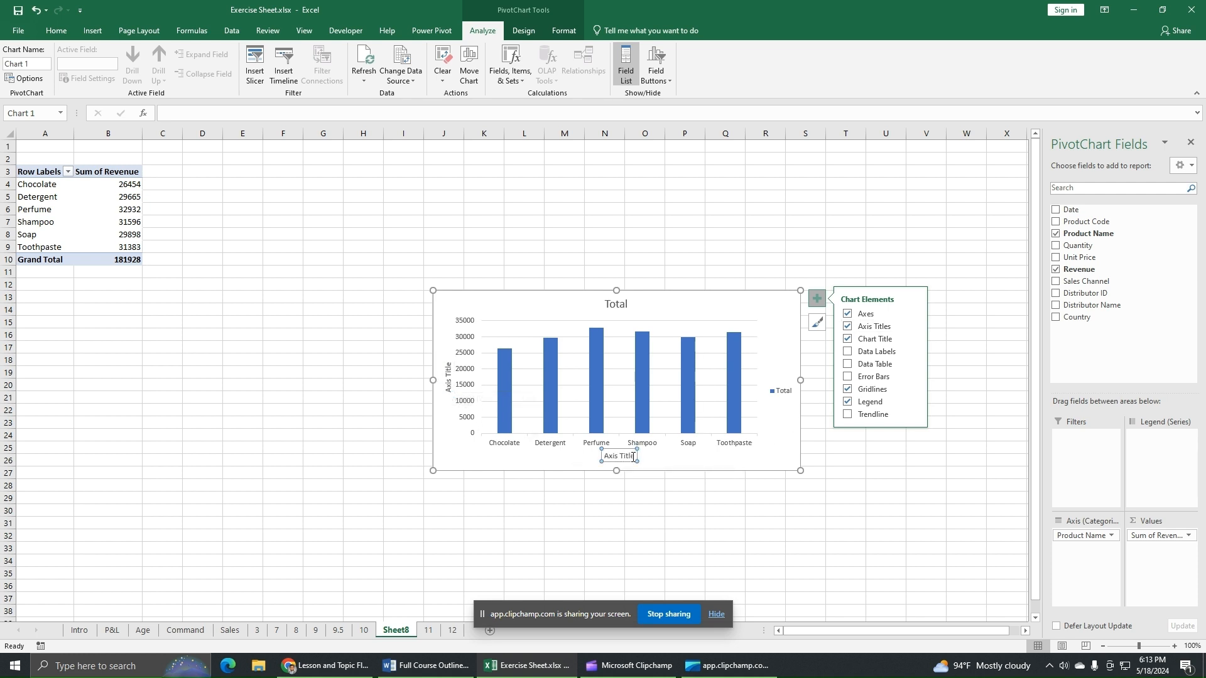
# Replace the vertical axis title's placeholder text with "Revenue"
pyautogui.click(448, 364)
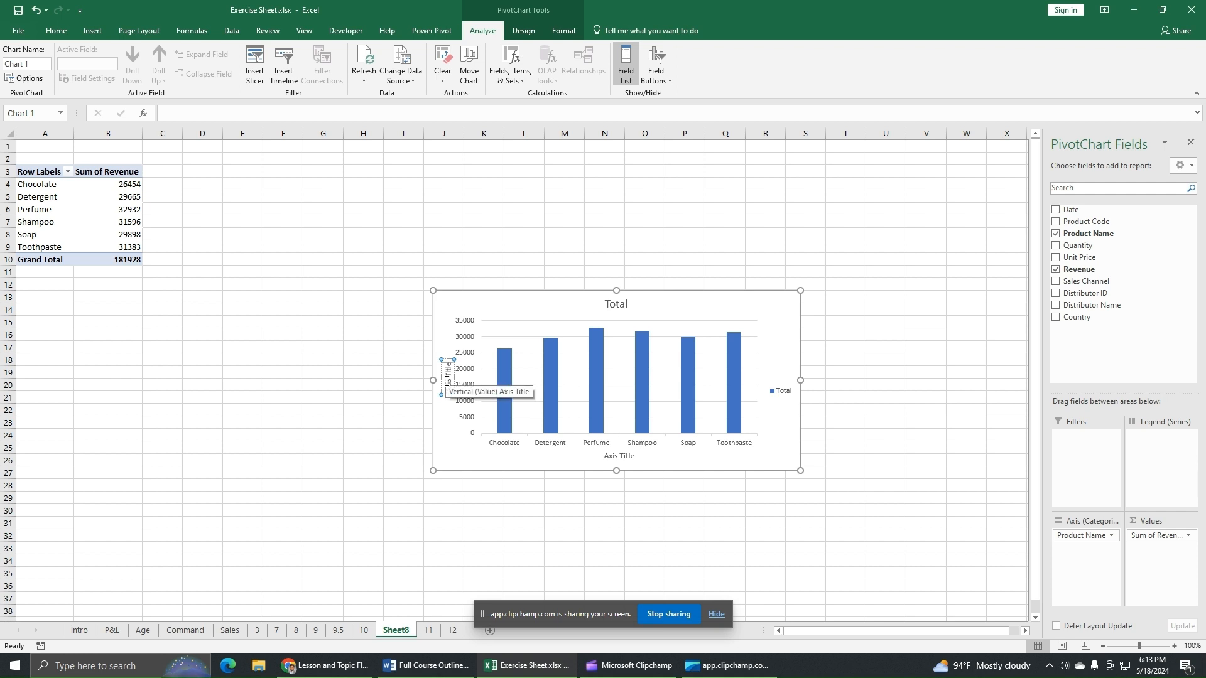
pyautogui.press('BackSpace')
pyautogui.press('BackSpace')
pyautogui.press('BackSpace')
pyautogui.press('BackSpace')
pyautogui.press('BackSpace')
pyautogui.press('BackSpace')
pyautogui.press('BackSpace')
pyautogui.press('BackSpace')
pyautogui.press('BackSpace')
pyautogui.press('BackSpace')
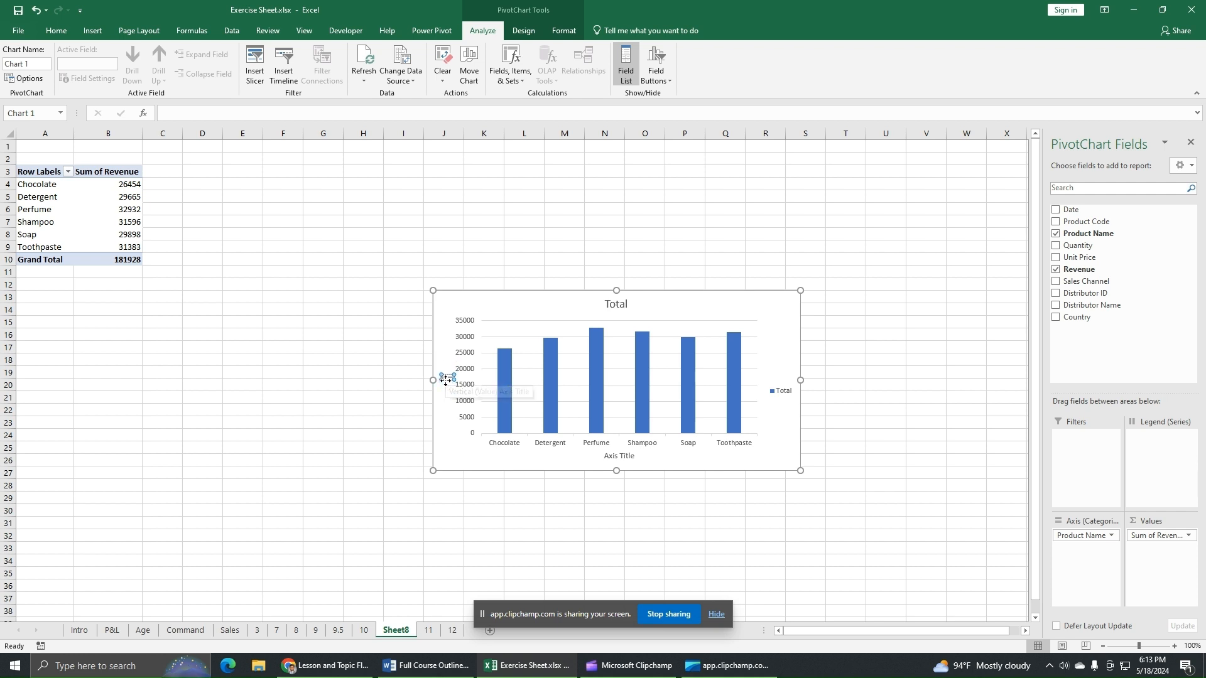
pyautogui.write('Revenue')
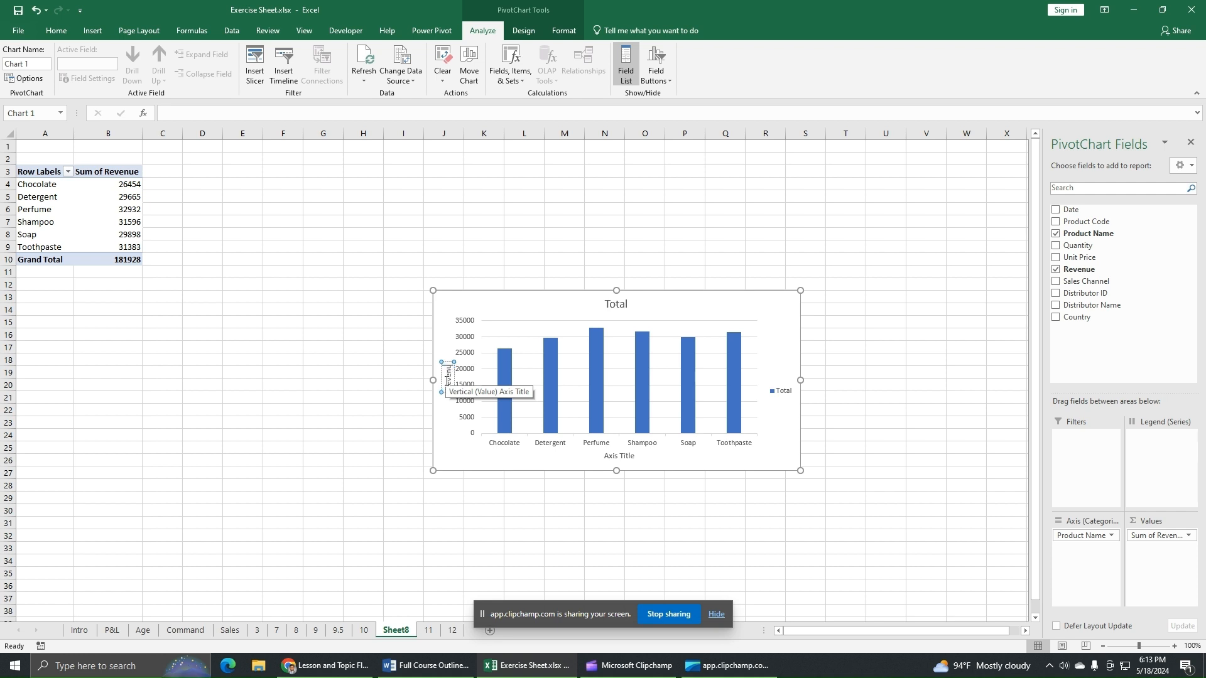
pyautogui.write('e')
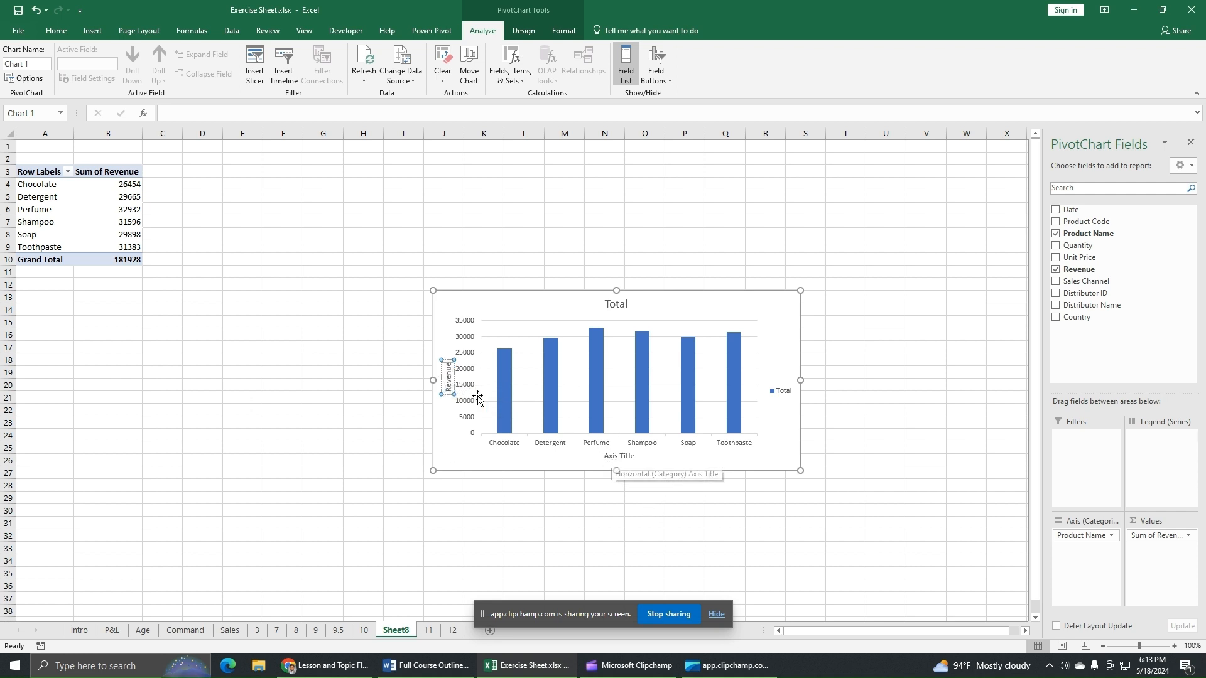
# Format the Revenue axis title as bold with font size 11
pyautogui.hotkey('ctrl', 'a')
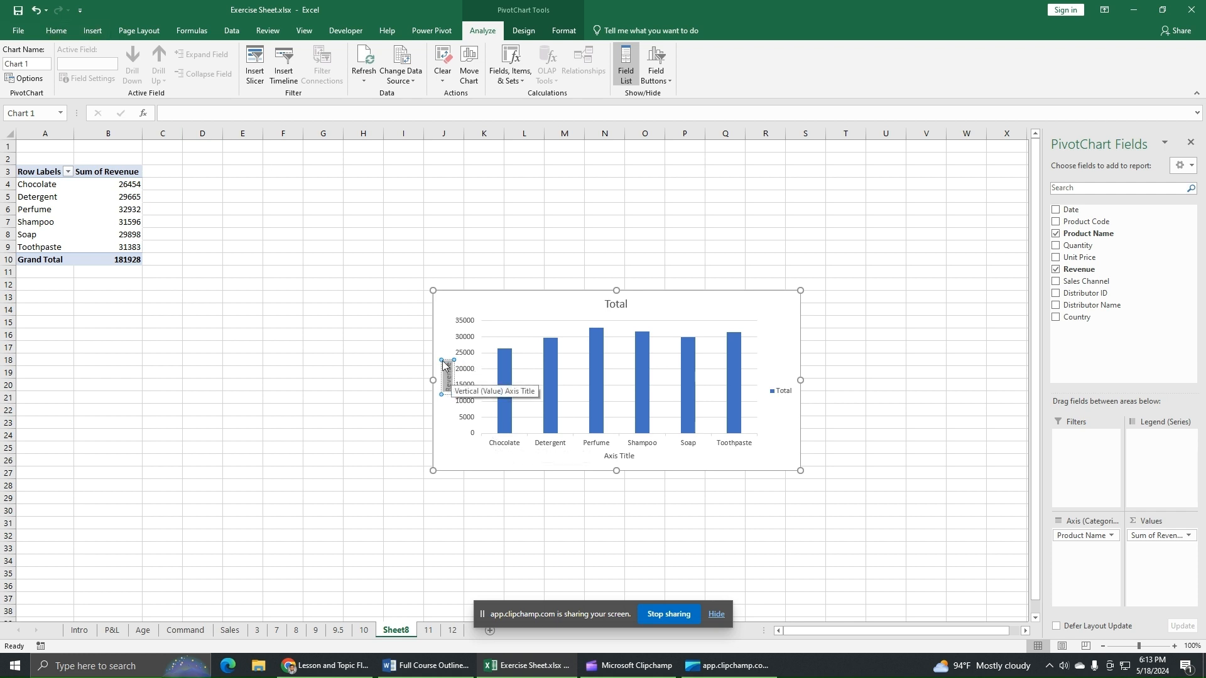
pyautogui.click(69, 32)
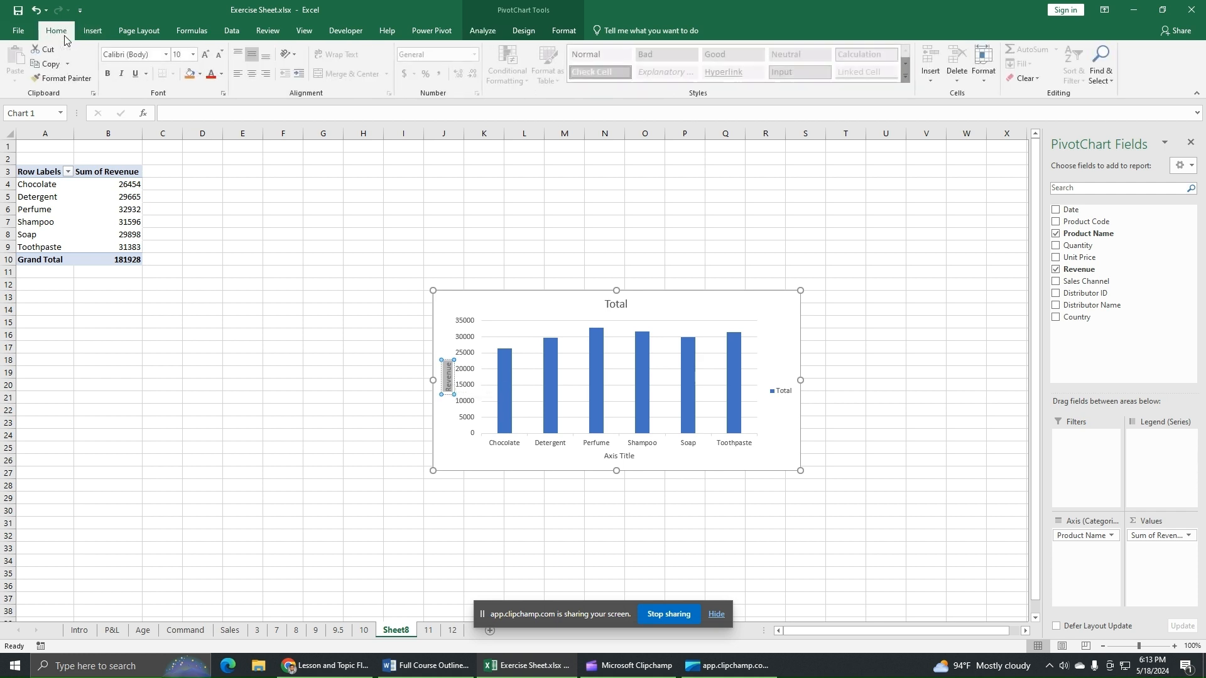
pyautogui.click(205, 55)
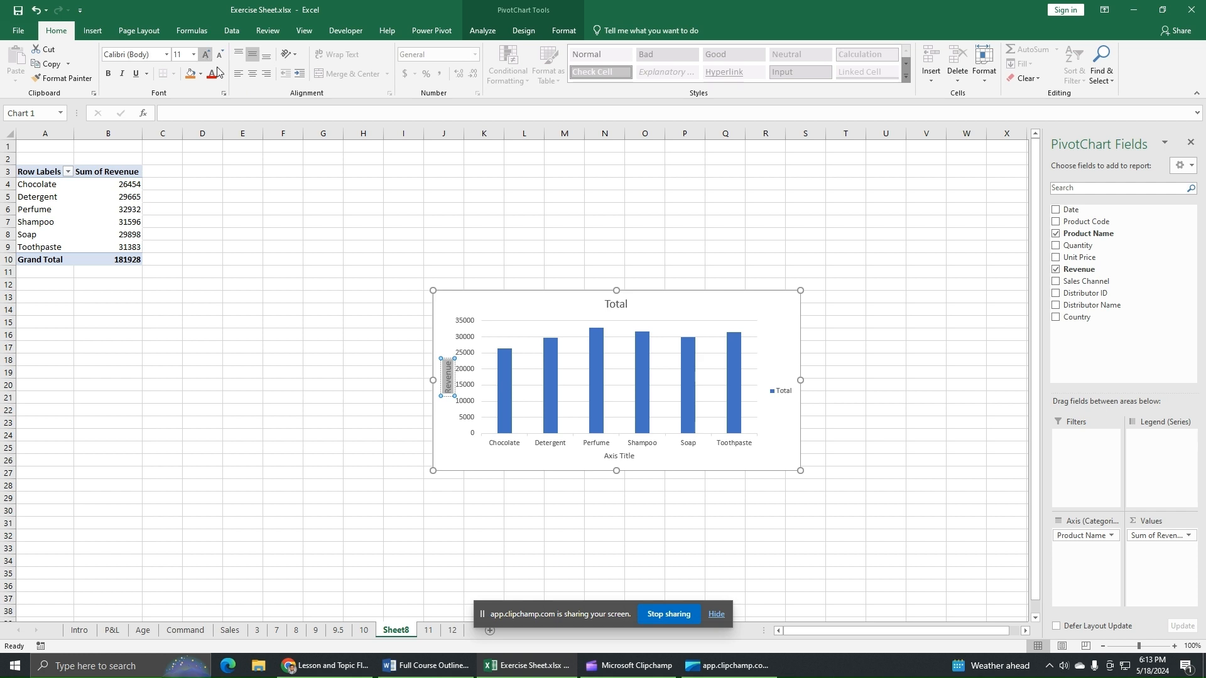
pyautogui.click(205, 54)
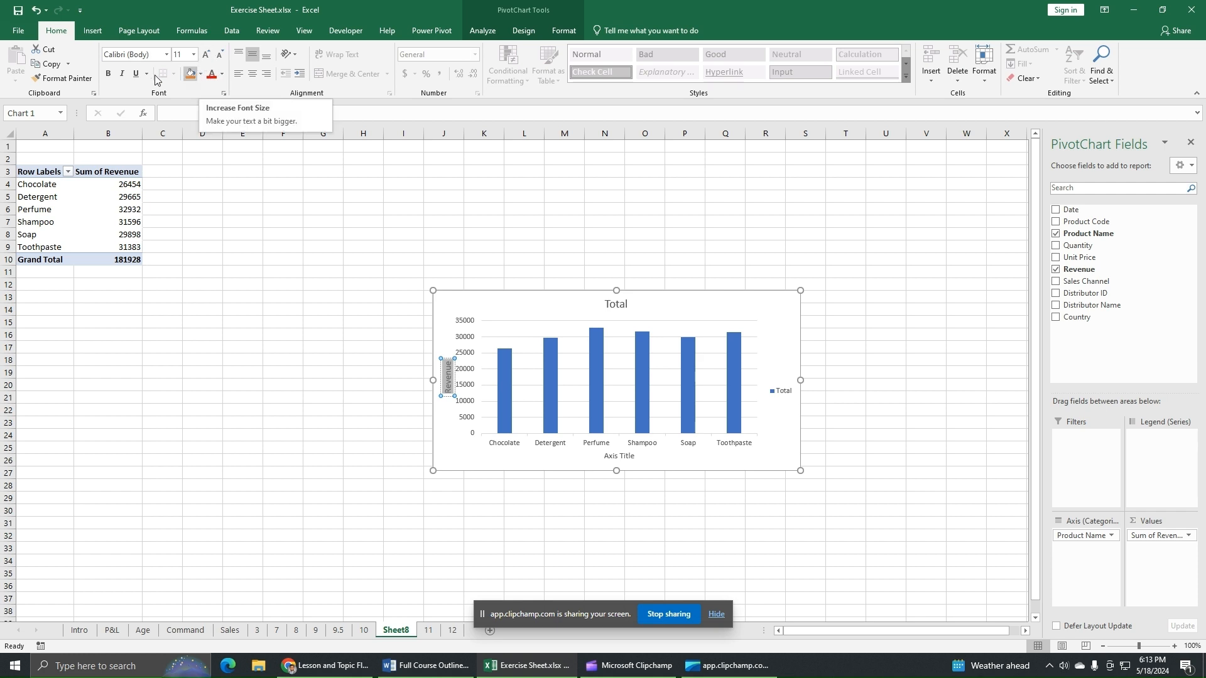
pyautogui.click(111, 73)
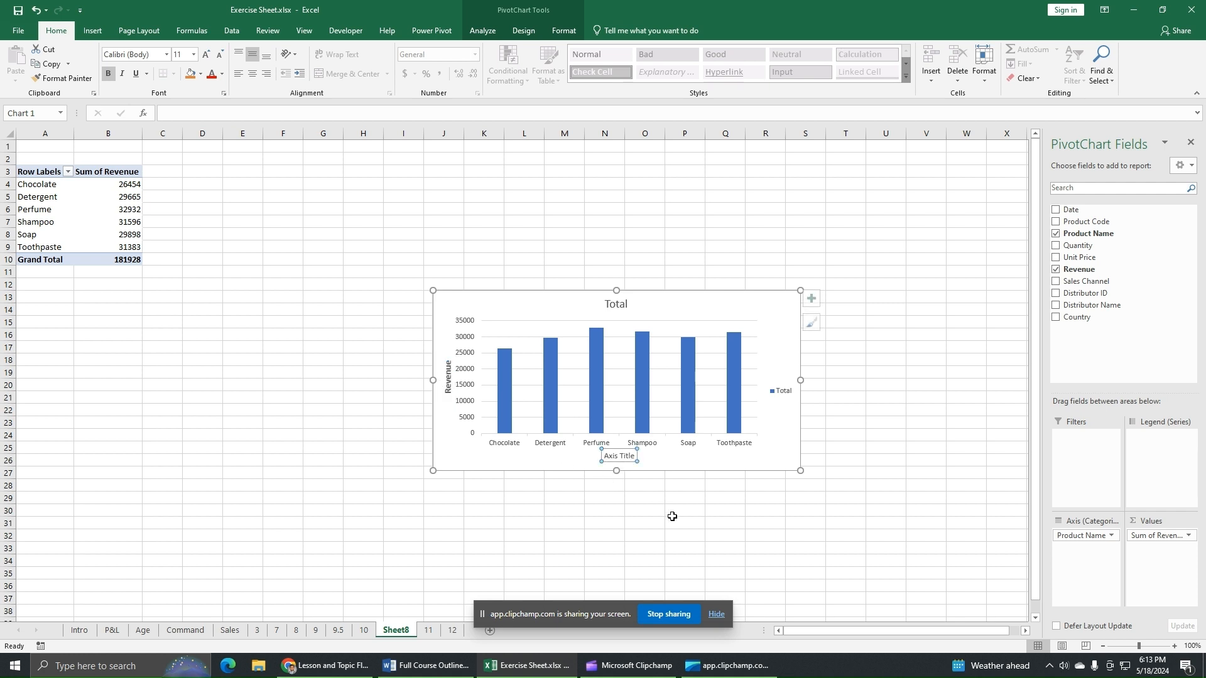
# Replace the horizontal axis title's placeholder text with "Product Name"
pyautogui.click(616, 456)
pyautogui.click(625, 456)
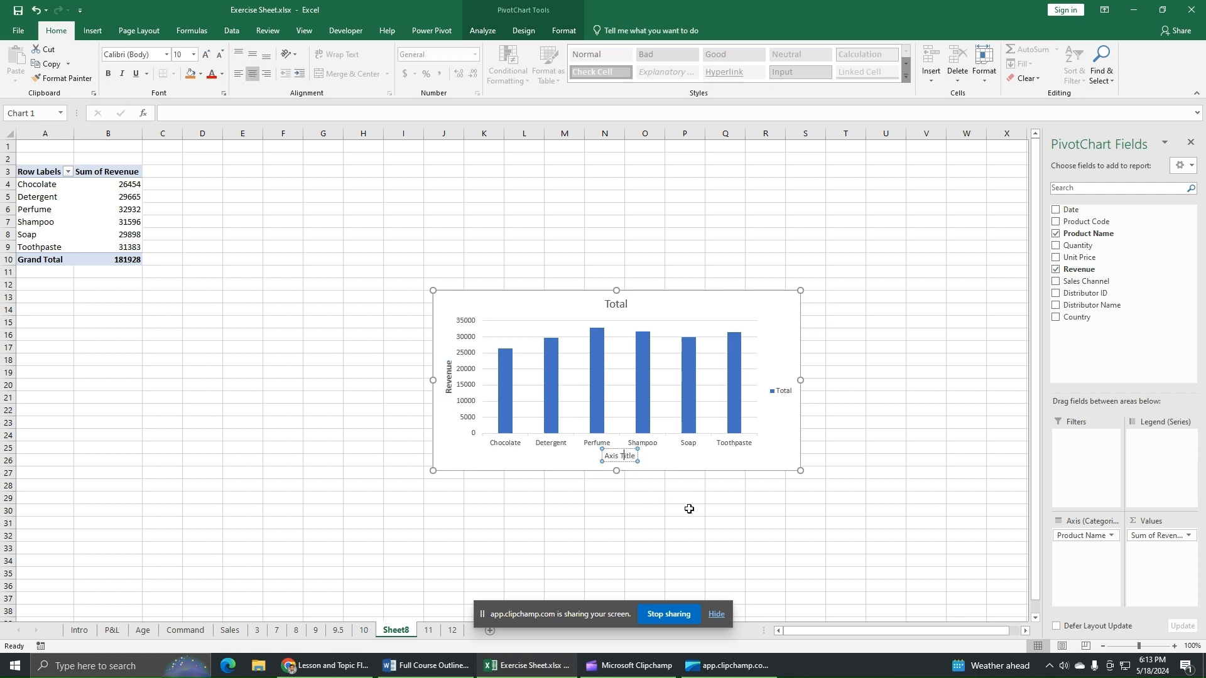
pyautogui.press('End')
pyautogui.press('BackSpace')
pyautogui.press('BackSpace')
pyautogui.press('BackSpace')
pyautogui.press('BackSpace')
pyautogui.press('BackSpace')
pyautogui.press('BackSpace')
pyautogui.press('BackSpace')
pyautogui.press('BackSpace')
pyautogui.press('BackSpace')
pyautogui.press('BackSpace')
pyautogui.write('Product Name')
# Format the Product Name axis title as bold with font size 11
pyautogui.moveTo(616, 454); pyautogui.dragTo(645, 455)
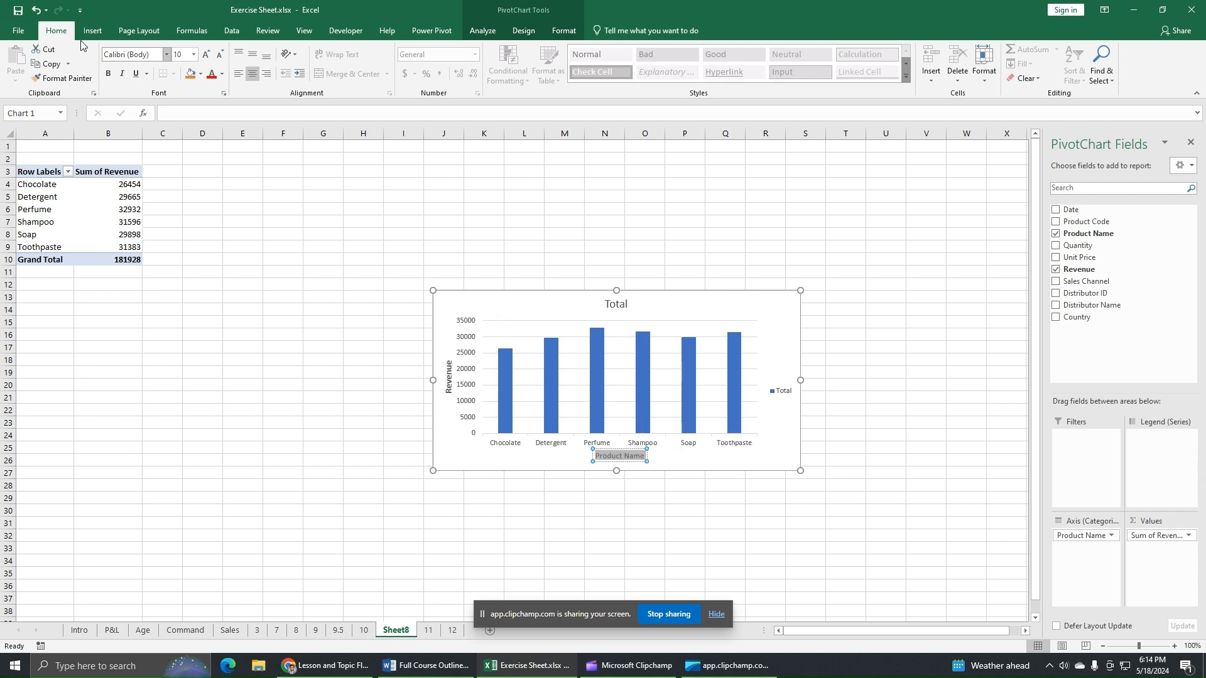
pyautogui.click(208, 56)
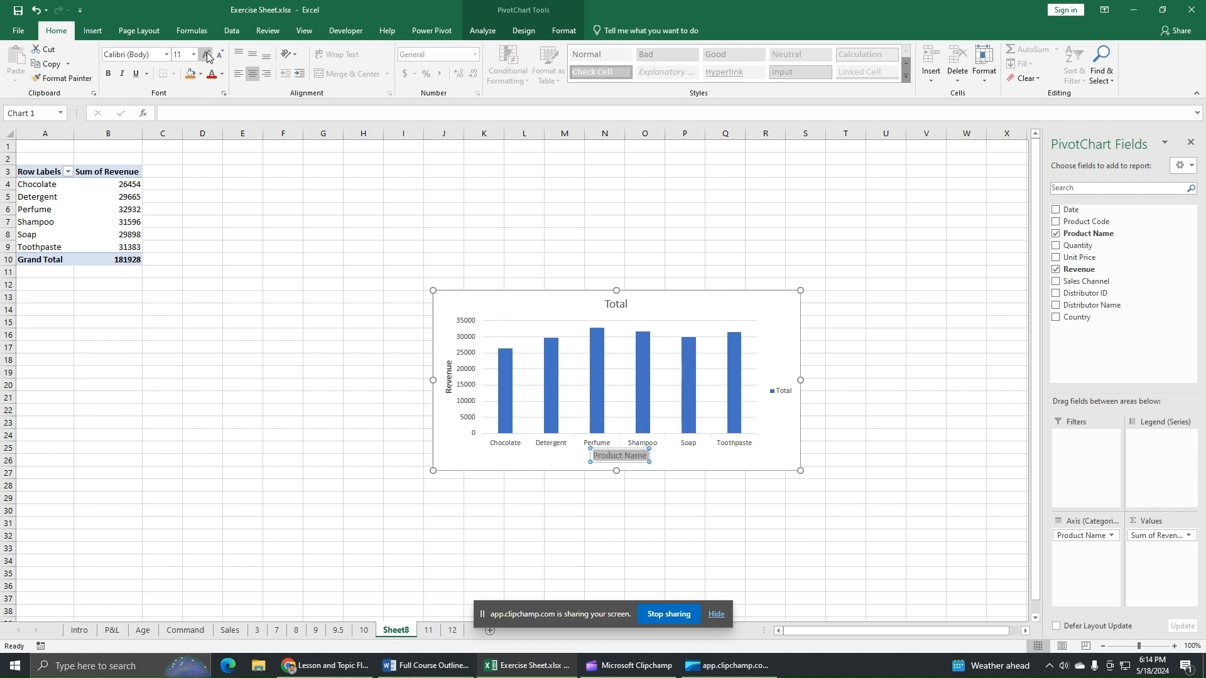
pyautogui.click(108, 74)
pyautogui.click(771, 306)
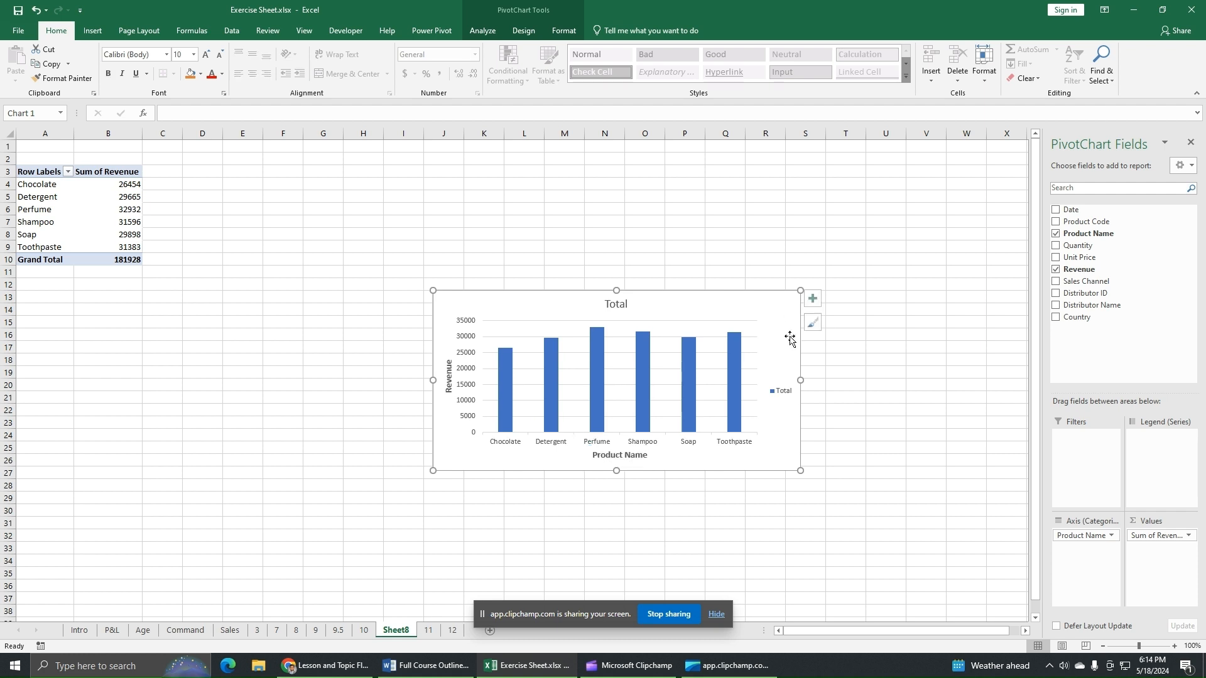
# Hide the chart title and switch it back on
pyautogui.click(818, 301)
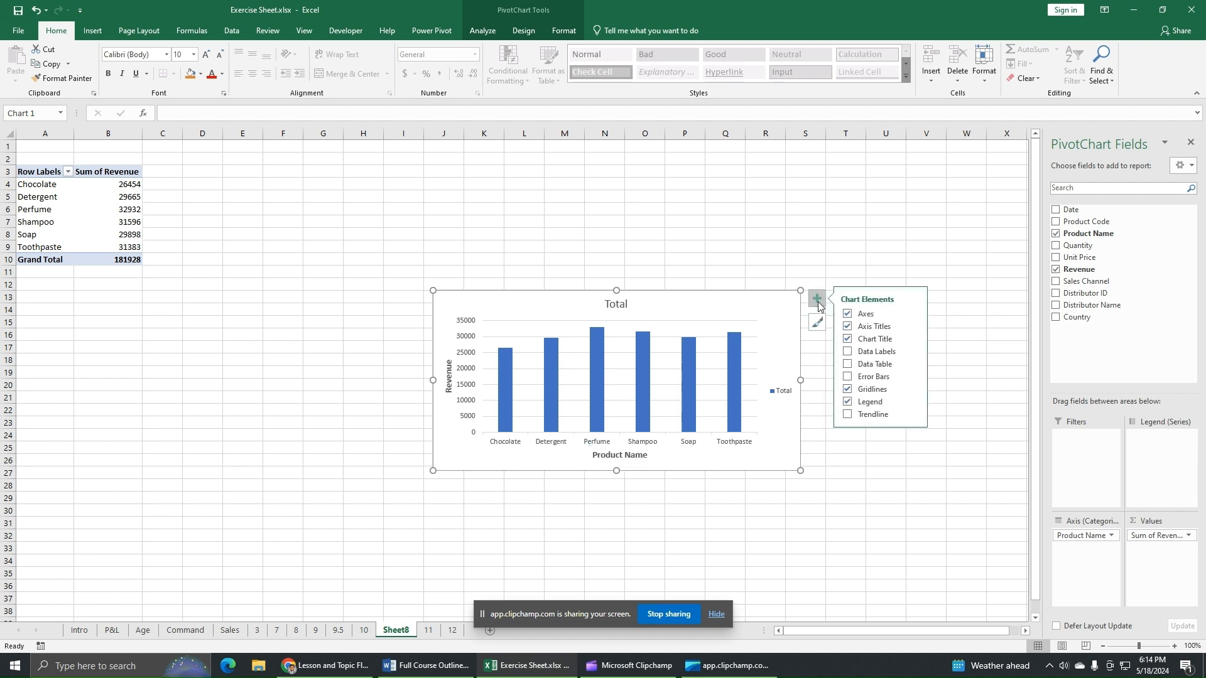
pyautogui.click(847, 341)
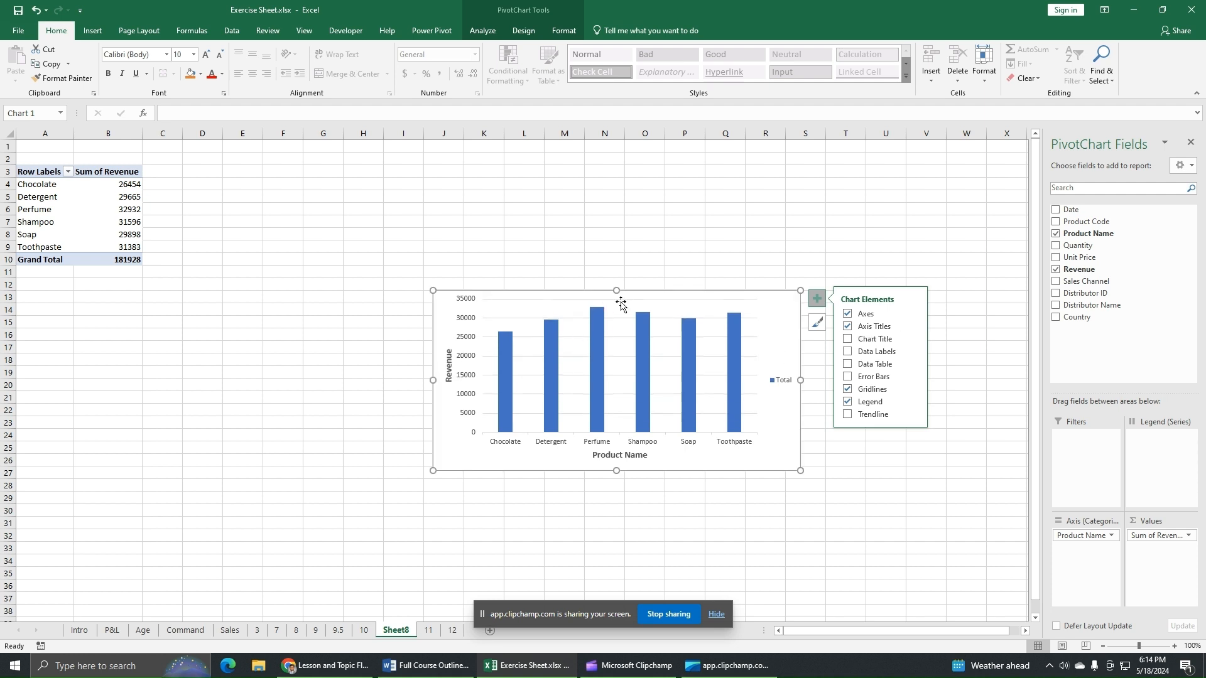
pyautogui.click(848, 340)
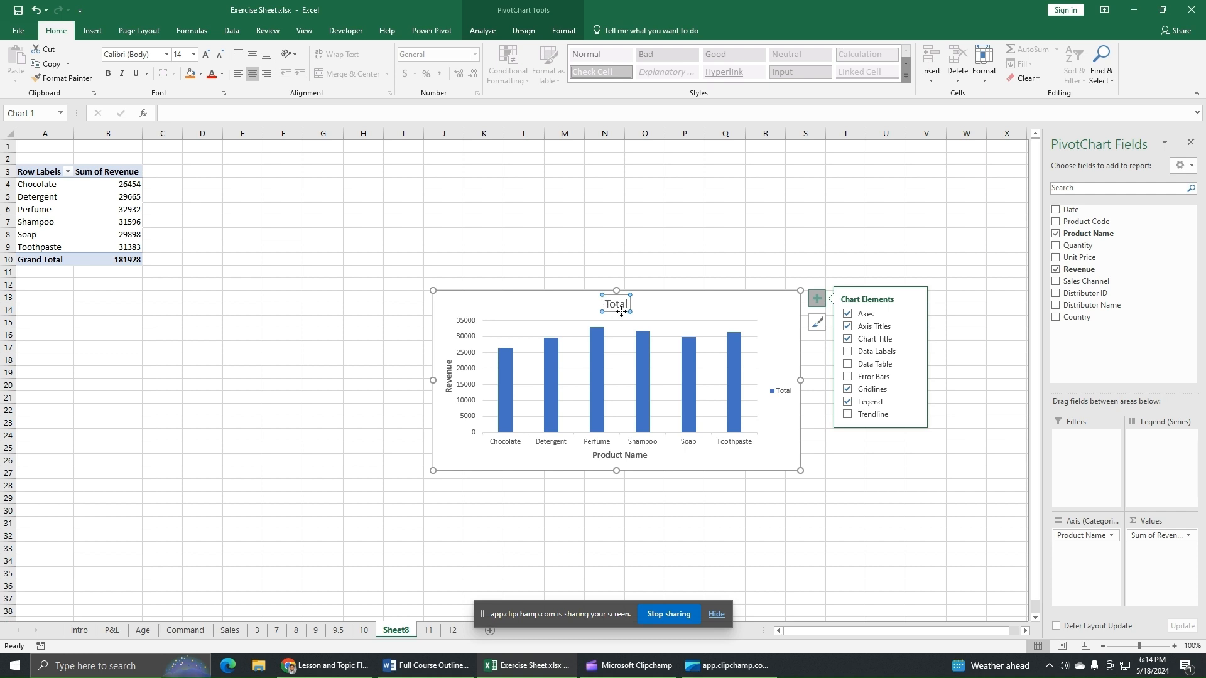
# Change the chart title to "Revenue by Products"
pyautogui.click(620, 307)
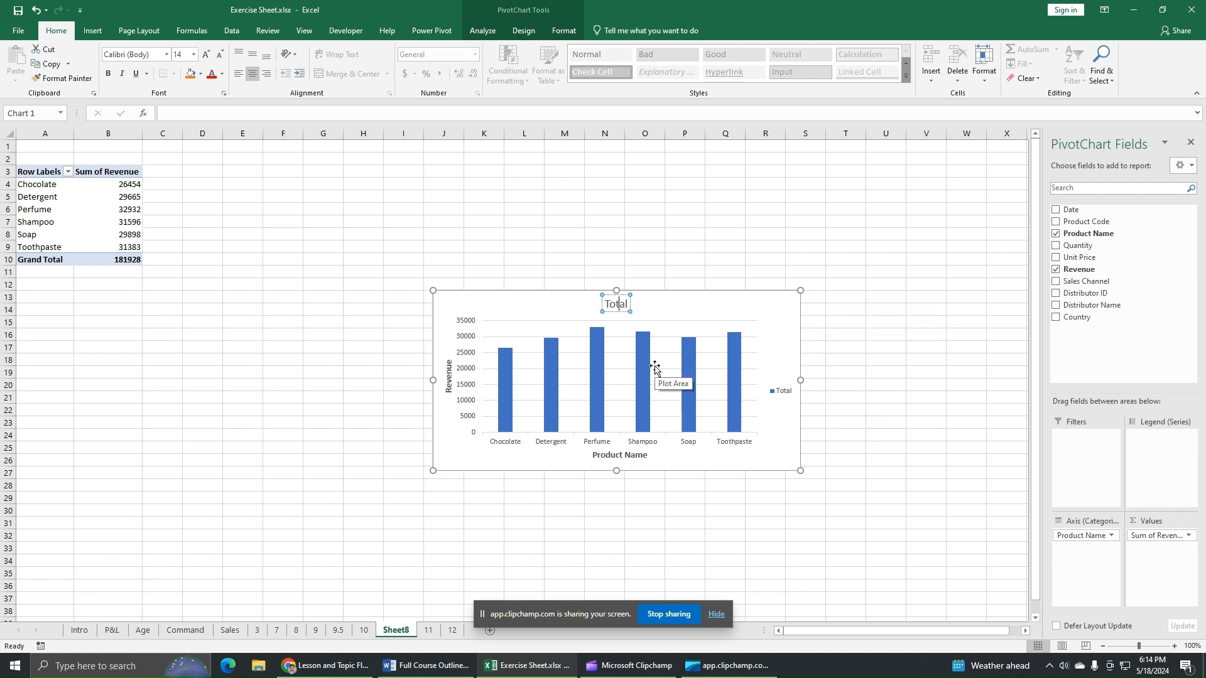
pyautogui.press('BackSpace')
pyautogui.press('BackSpace')
pyautogui.press('BackSpace')
pyautogui.press('BackSpace')
pyautogui.press('BackSpace')
pyautogui.write('Revenue by Products')
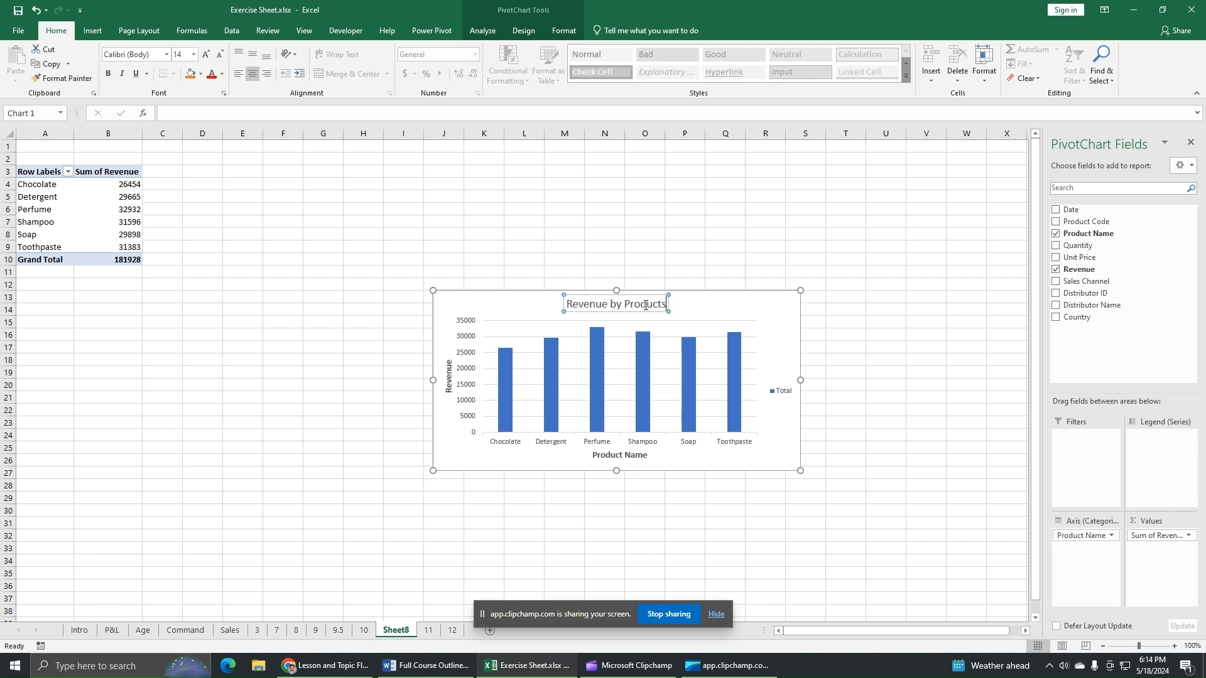
pyautogui.click(759, 308)
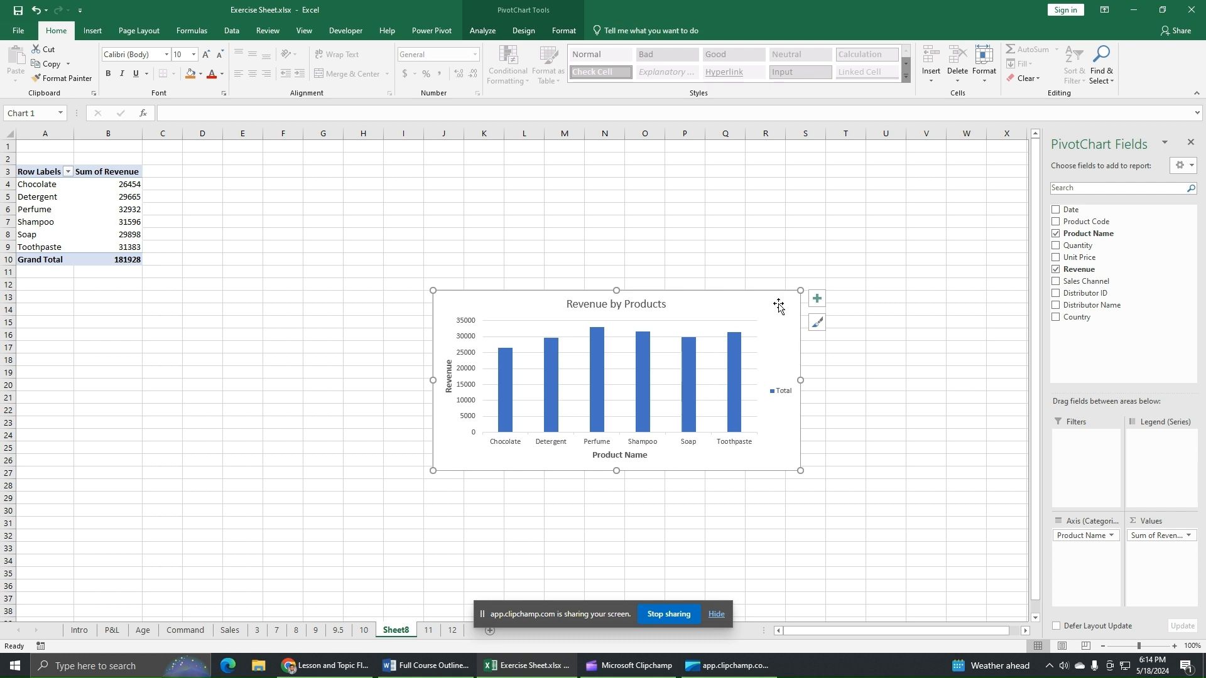
# Add data labels to the columns of the revenue chart
pyautogui.click(814, 300)
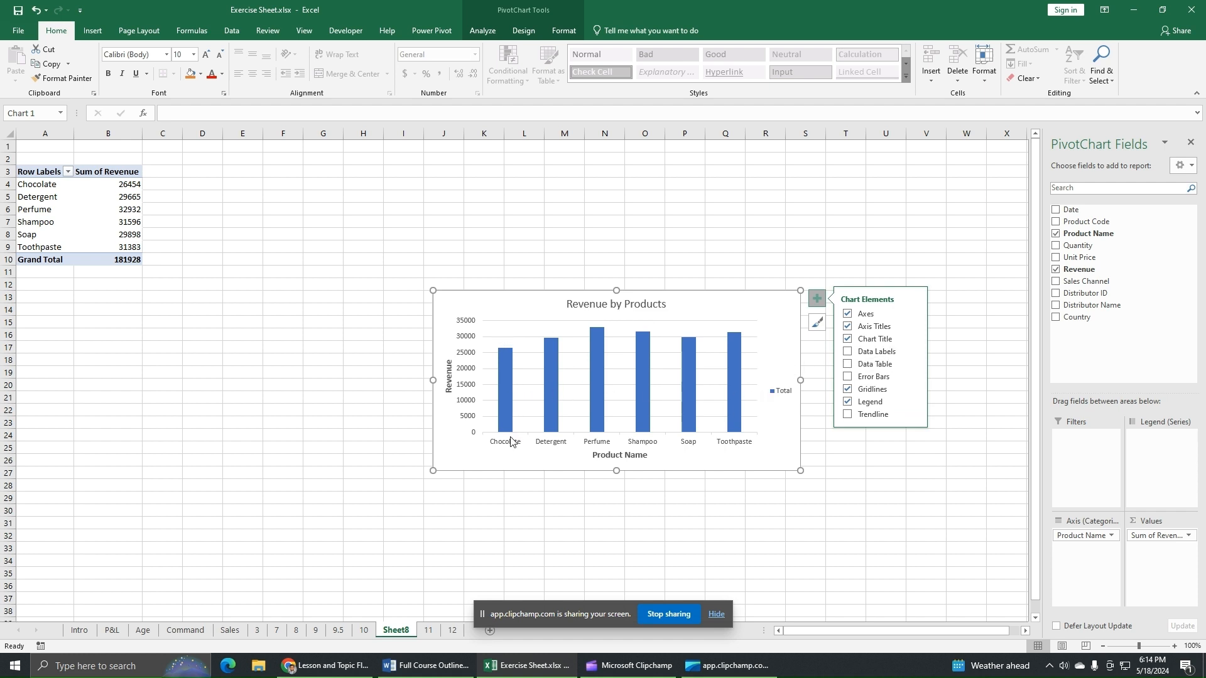
pyautogui.moveTo(504, 348)
pyautogui.click(848, 353)
# Toggle the chart's data table, error bars and gridlines in turn, returning each to its original setting
pyautogui.click(847, 365)
pyautogui.click(846, 364)
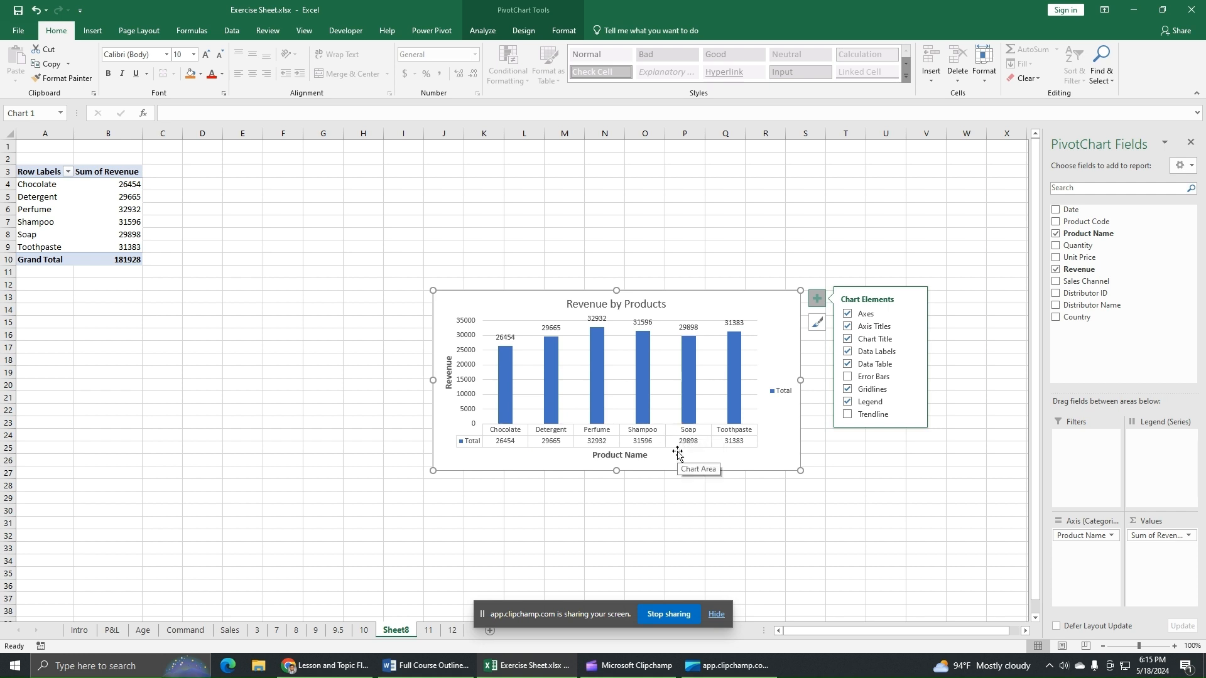
pyautogui.click(847, 364)
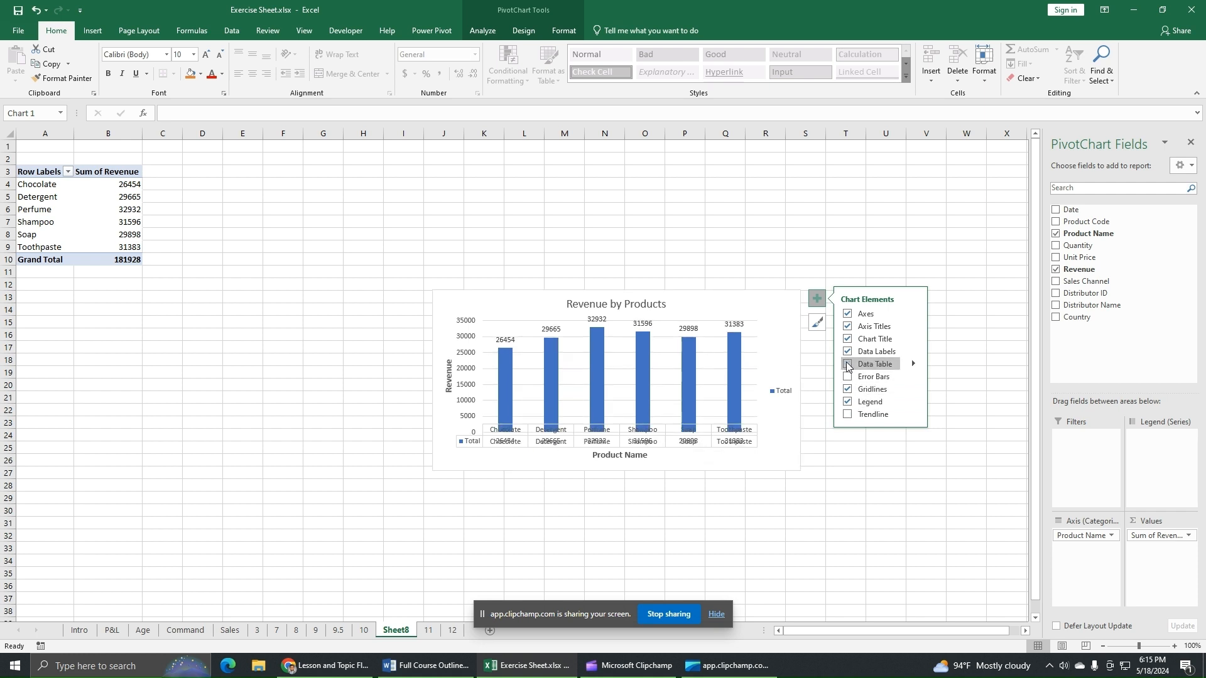
pyautogui.click(846, 377)
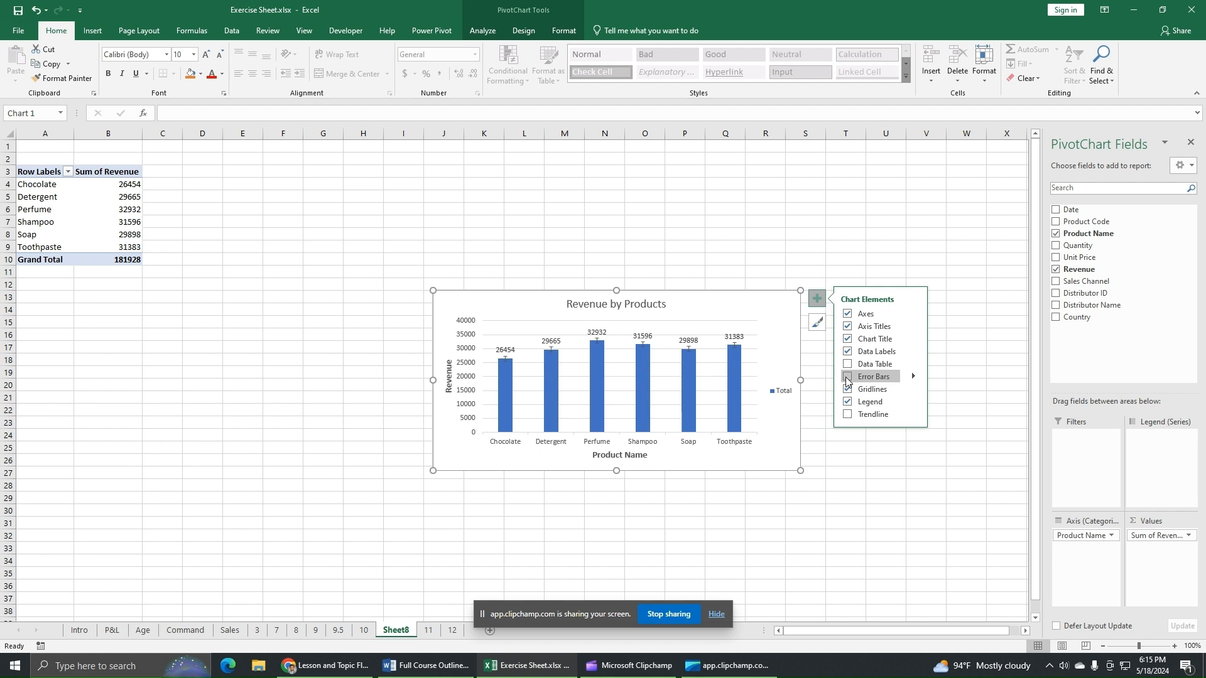
pyautogui.click(845, 377)
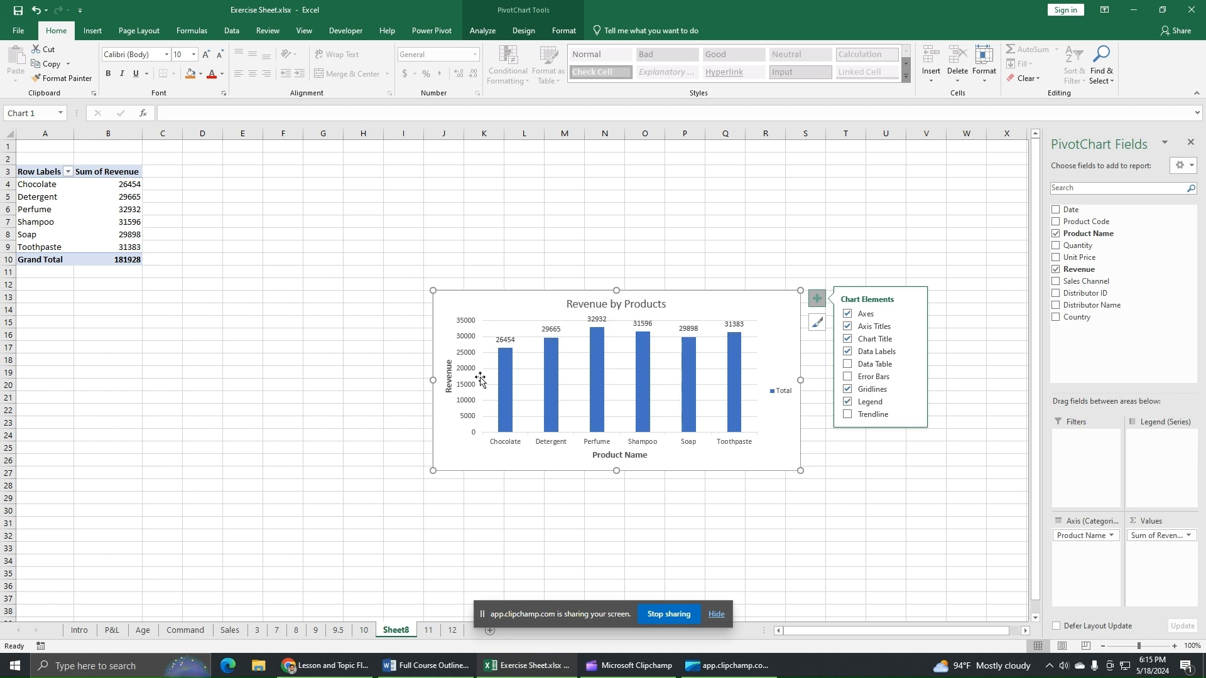
pyautogui.click(847, 389)
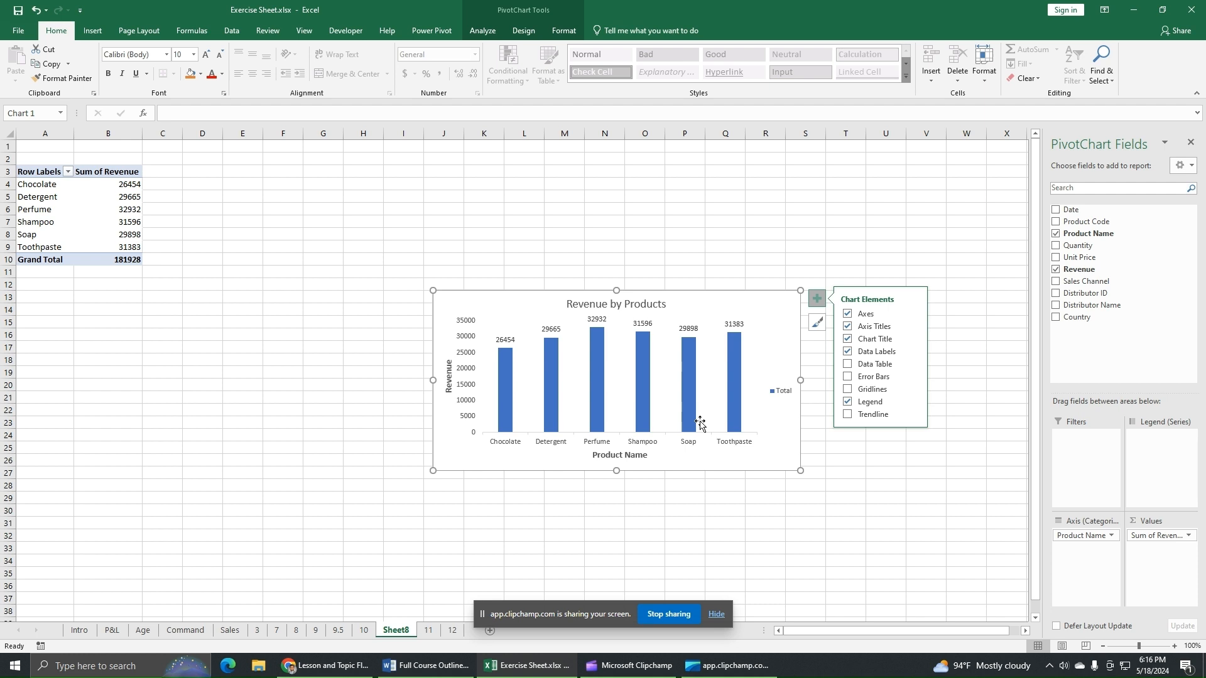
pyautogui.click(846, 390)
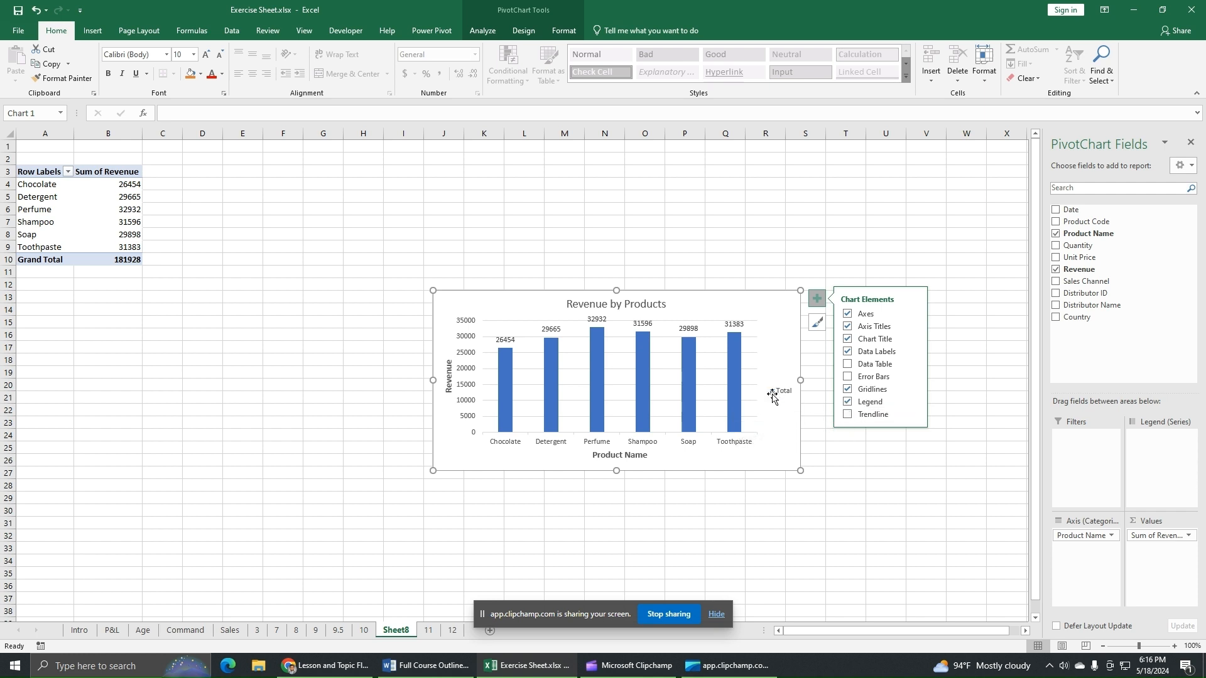
# Remove the legend from the chart, and try out a trendline before switching it off again
pyautogui.click(847, 402)
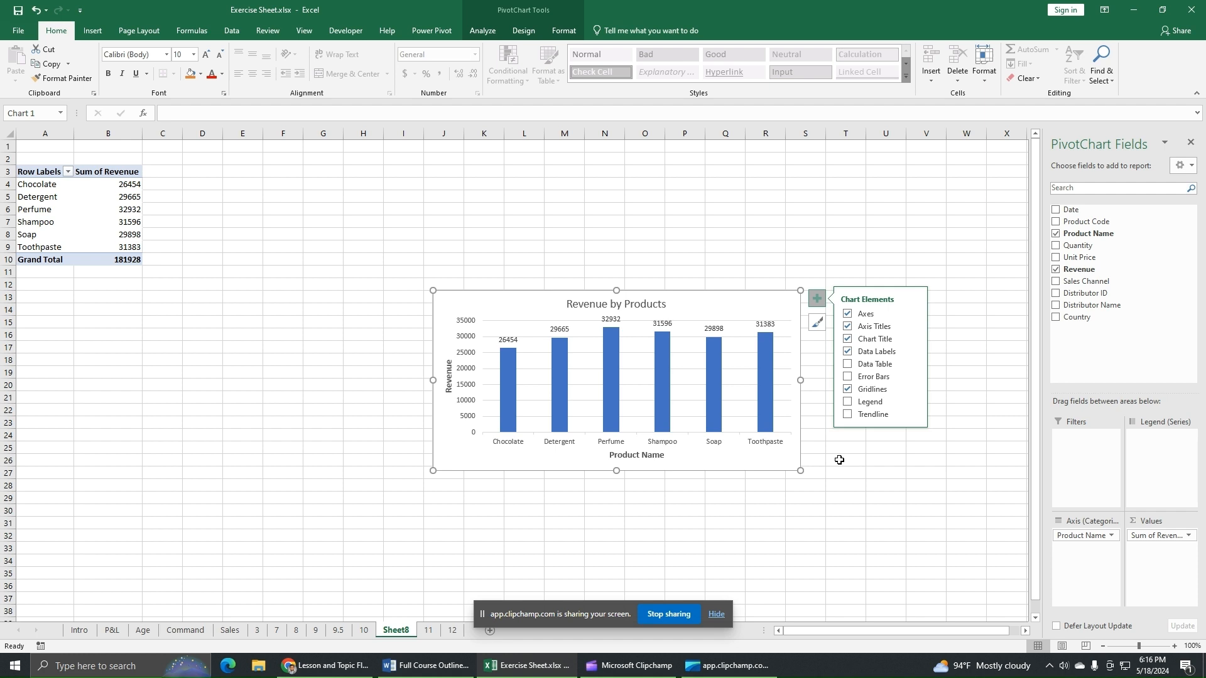
pyautogui.click(848, 413)
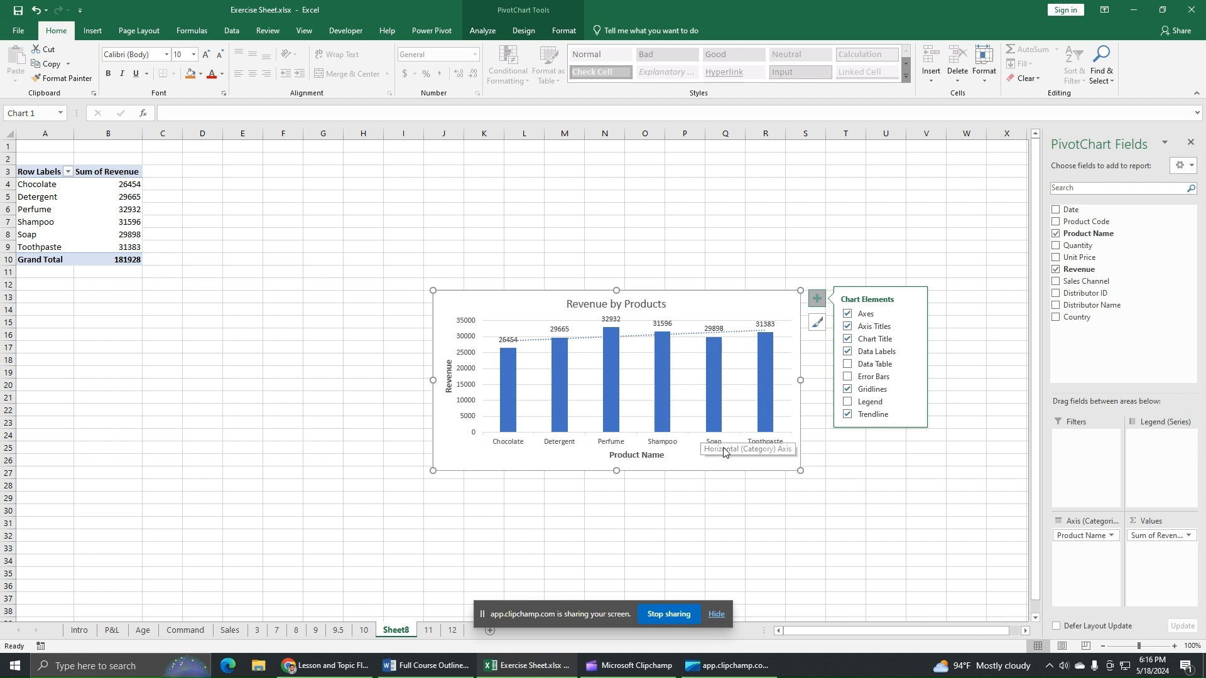
pyautogui.click(846, 414)
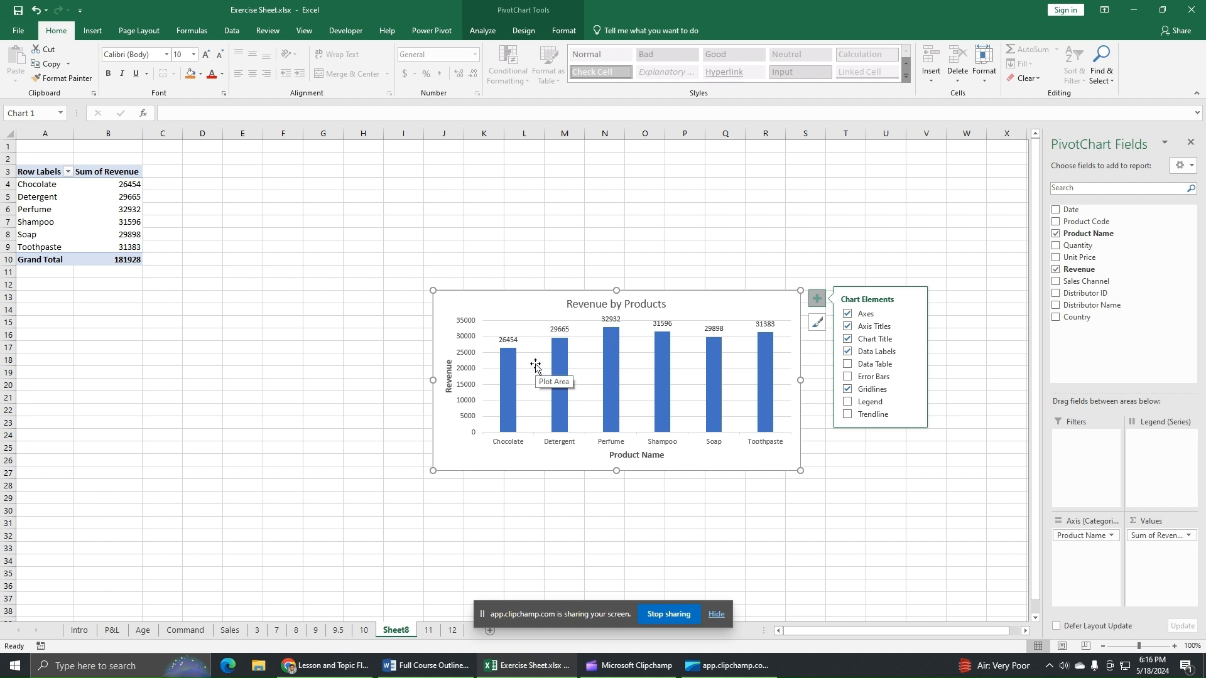
# Format all data labels as bold black text with font size 10.5
pyautogui.click(508, 340)
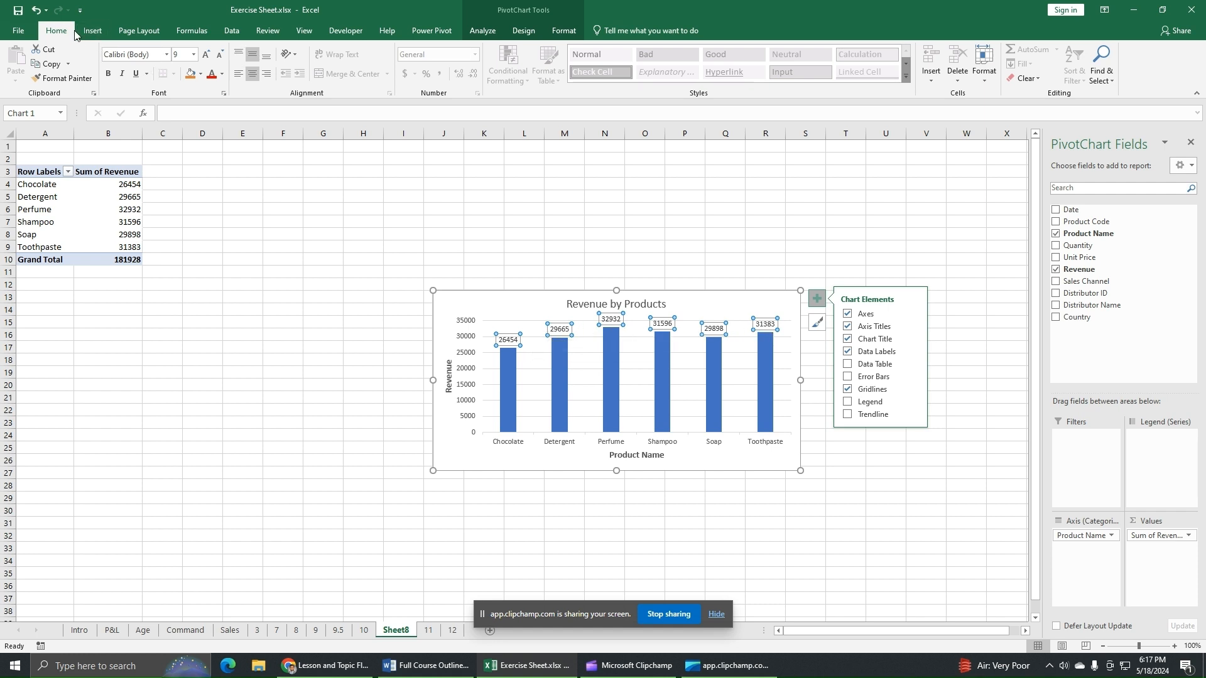
pyautogui.click(206, 55)
pyautogui.click(205, 55)
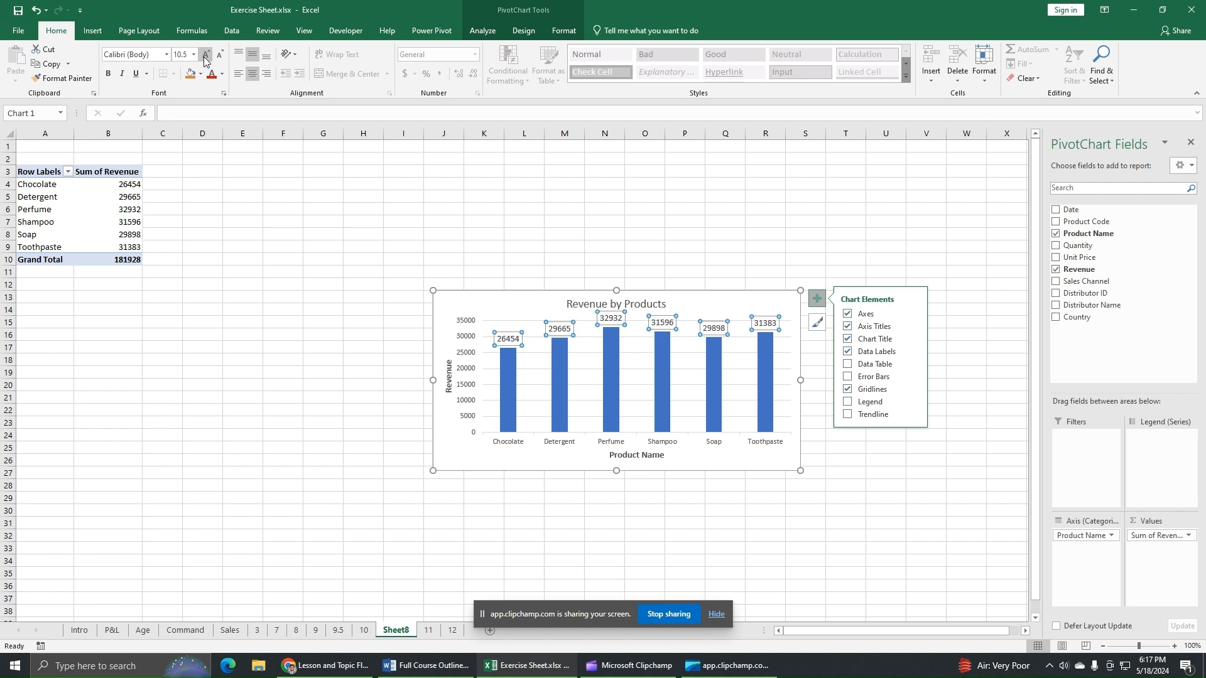
pyautogui.click(108, 73)
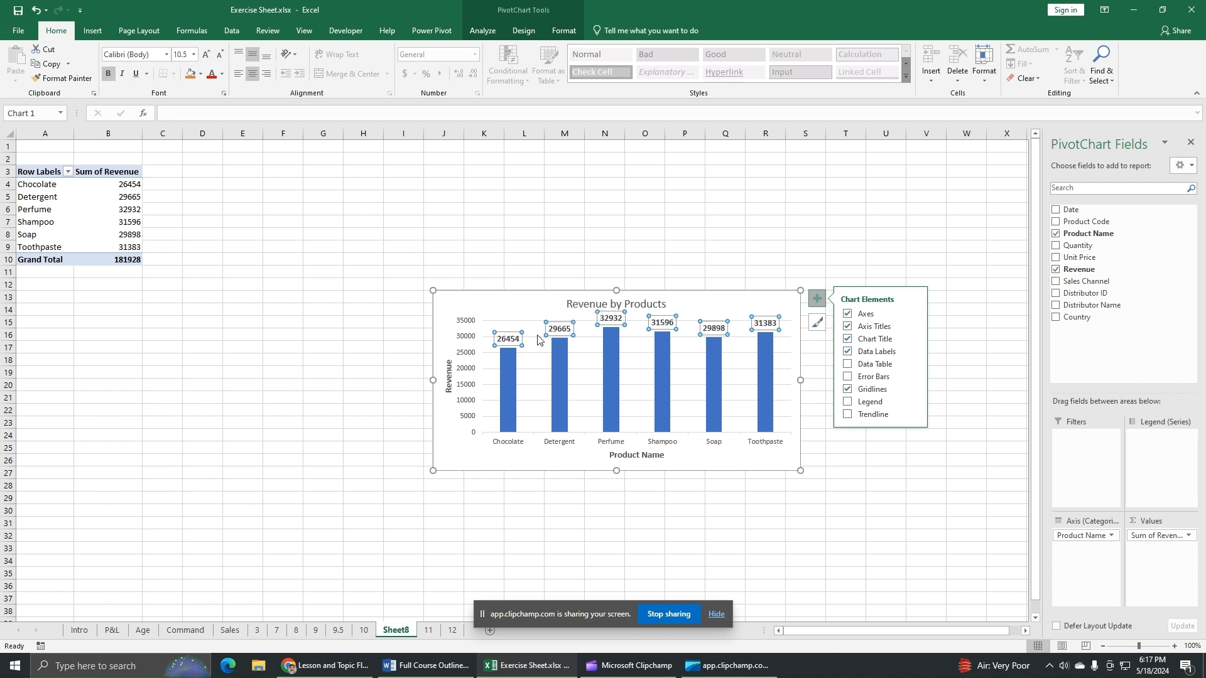
pyautogui.click(222, 74)
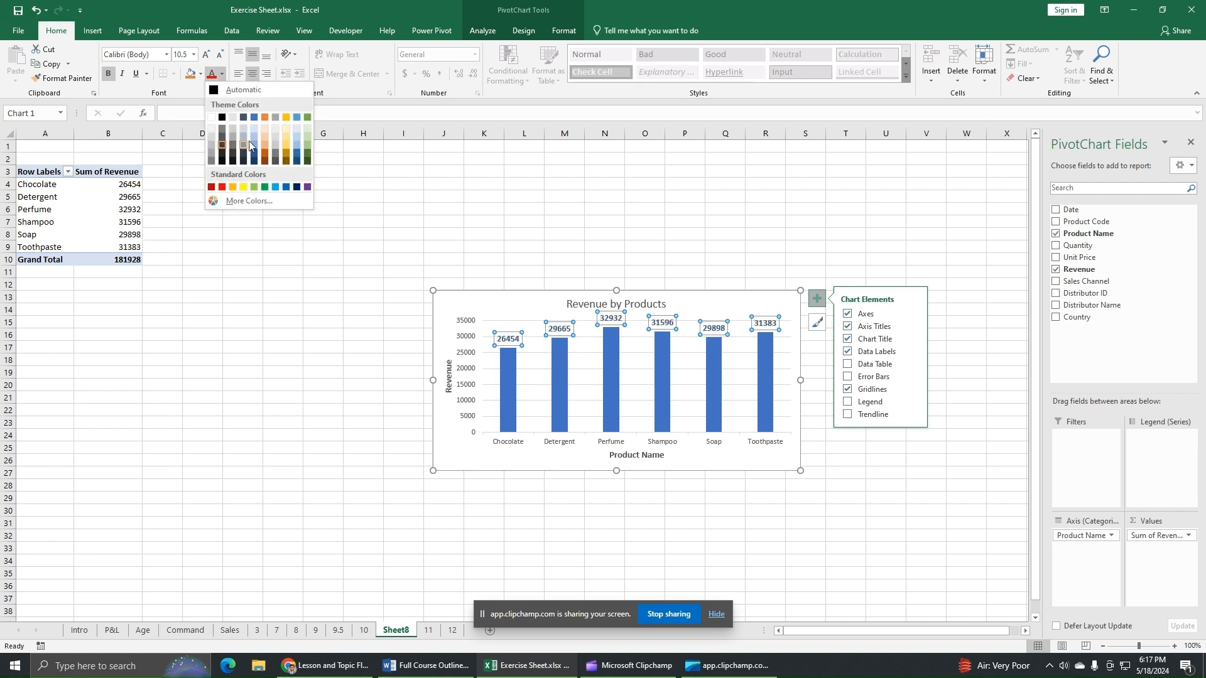
pyautogui.click(221, 122)
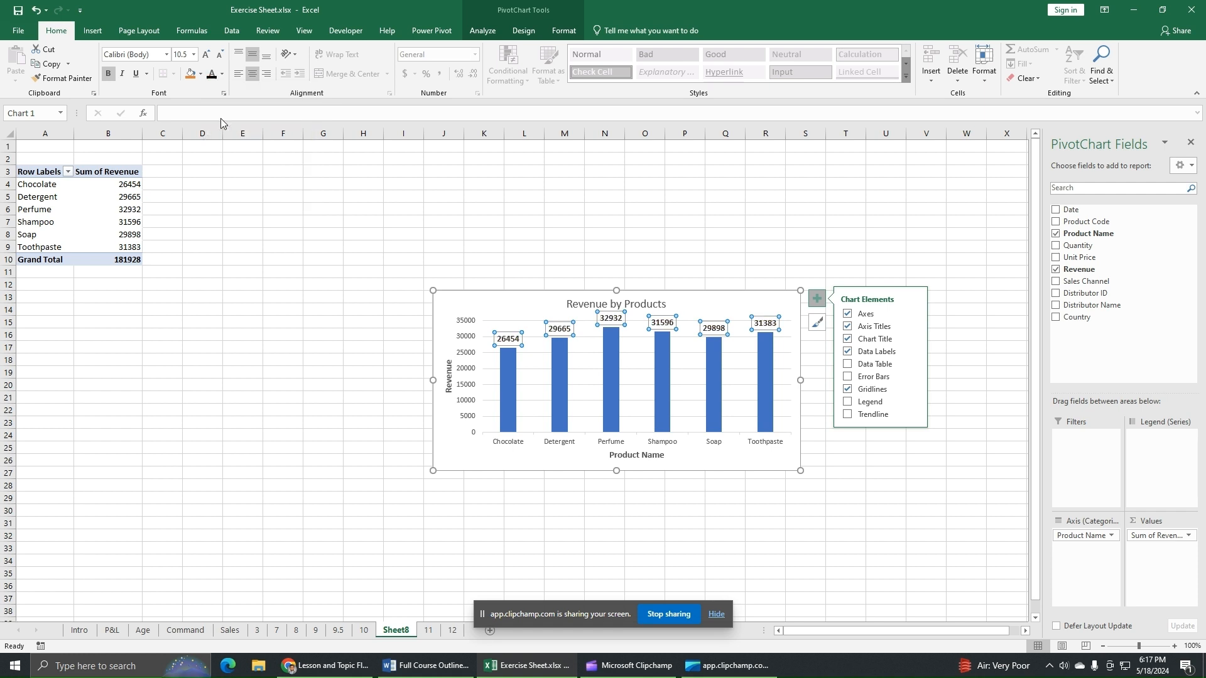
pyautogui.click(611, 318)
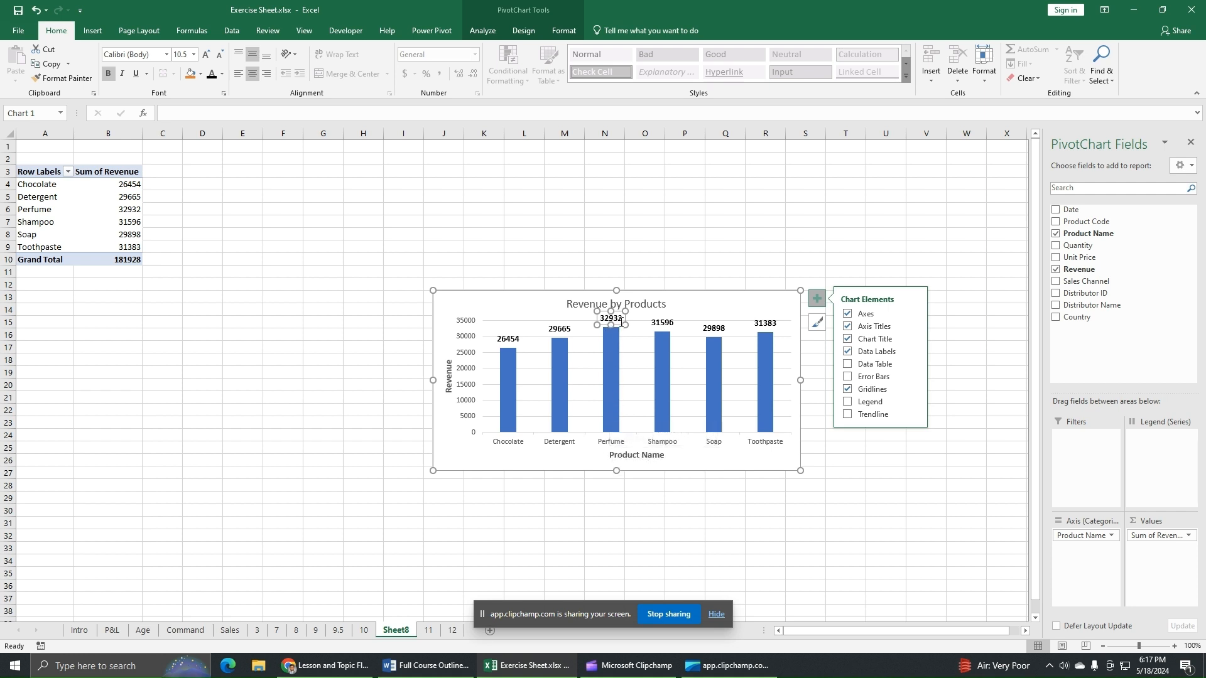
pyautogui.click(661, 323)
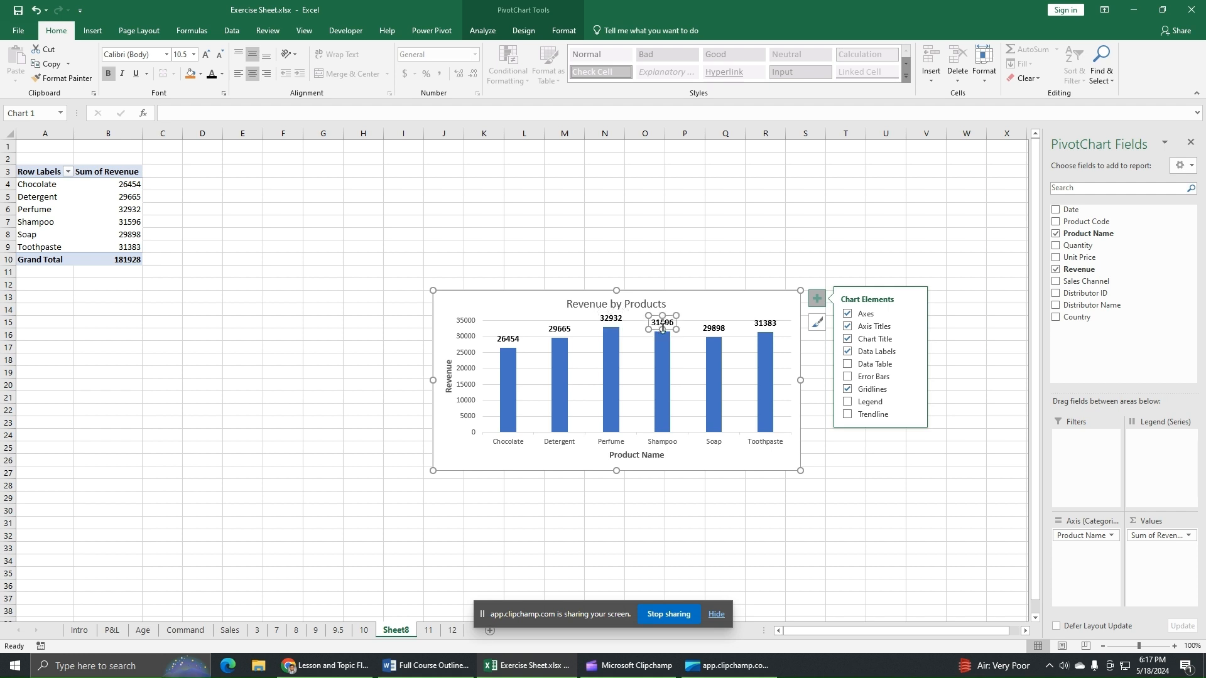
pyautogui.click(599, 323)
pyautogui.click(458, 463)
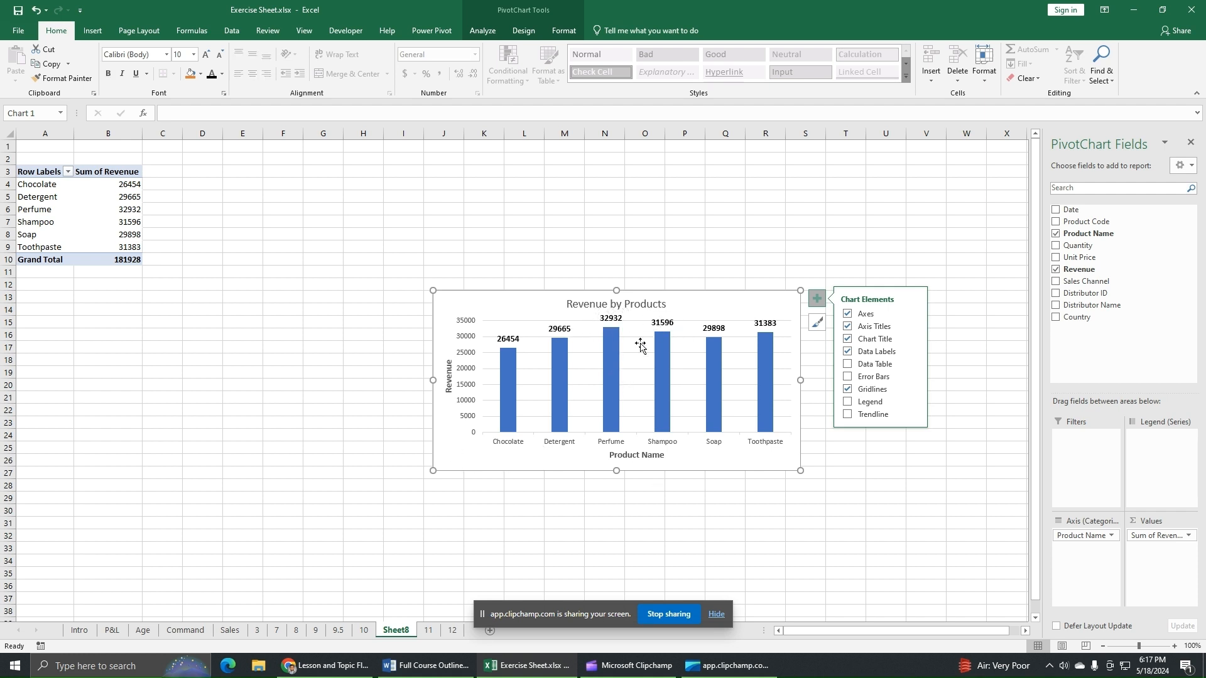
# Fill only the Perfume column's data label with a light blue-gray background
pyautogui.click(613, 319)
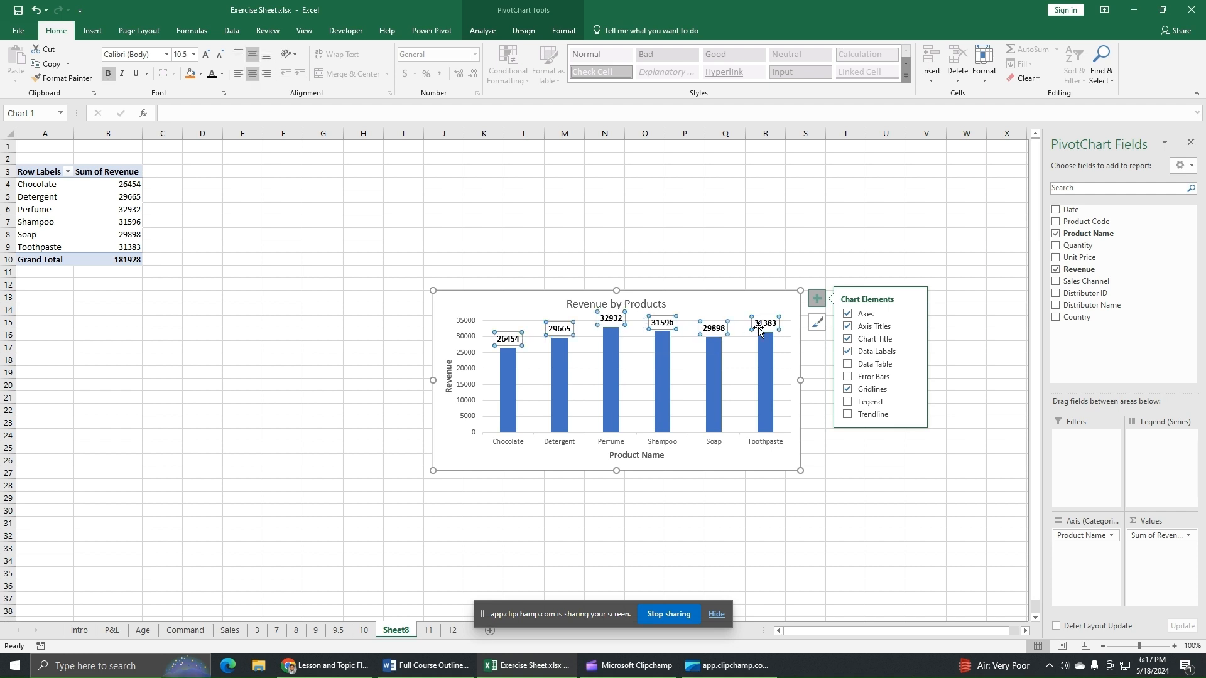
pyautogui.click(609, 326)
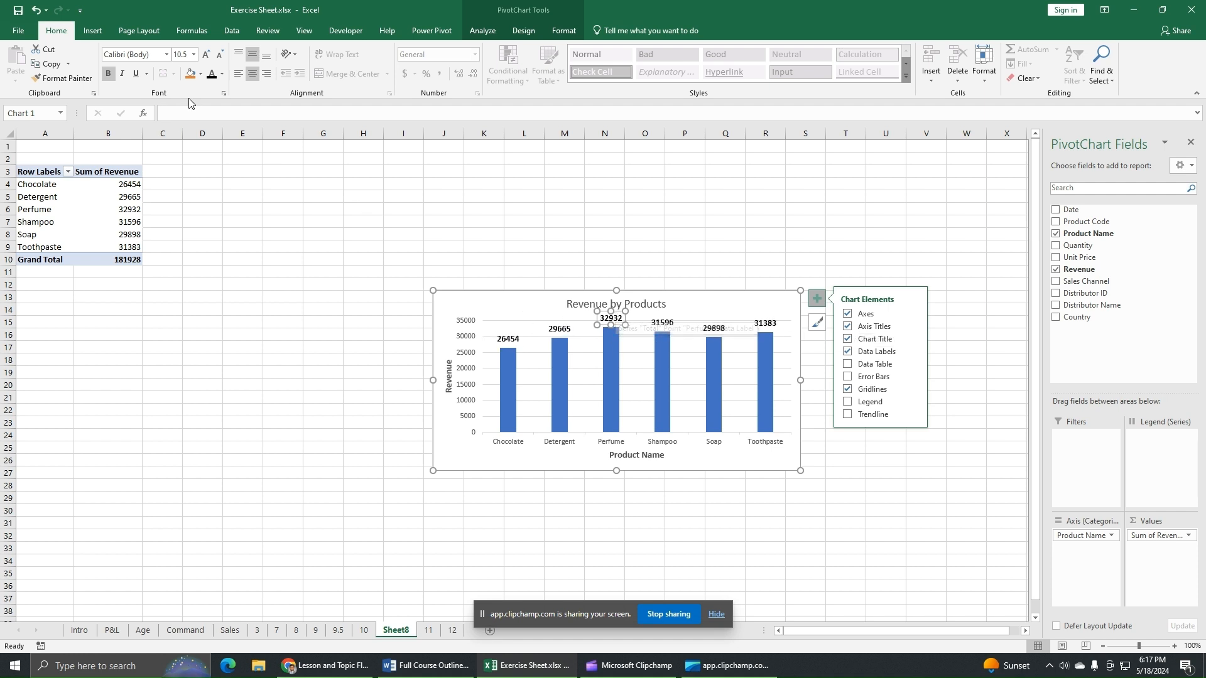
pyautogui.click(200, 73)
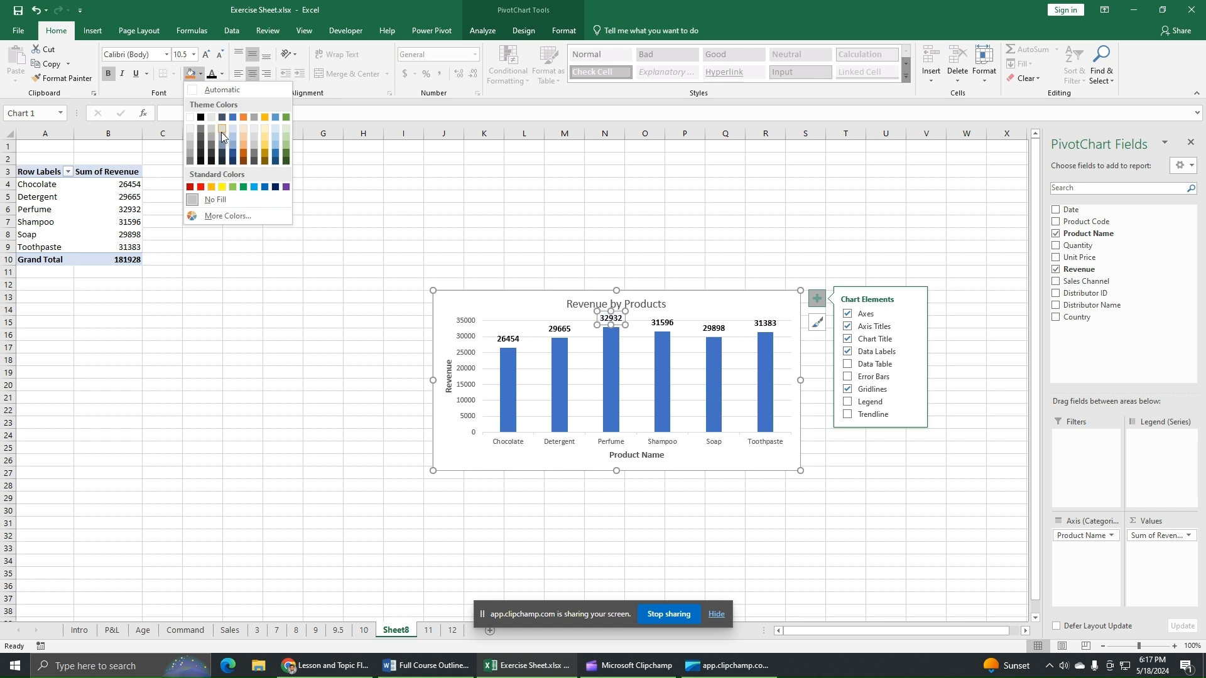
pyautogui.click(221, 132)
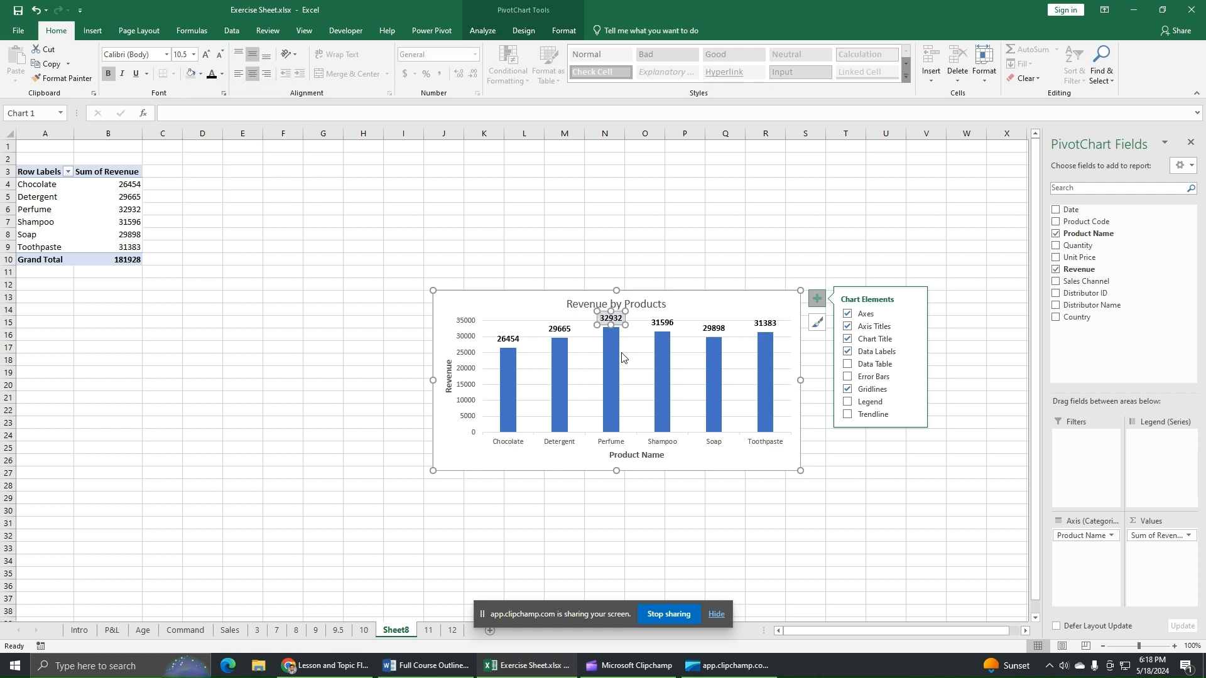
pyautogui.click(606, 373)
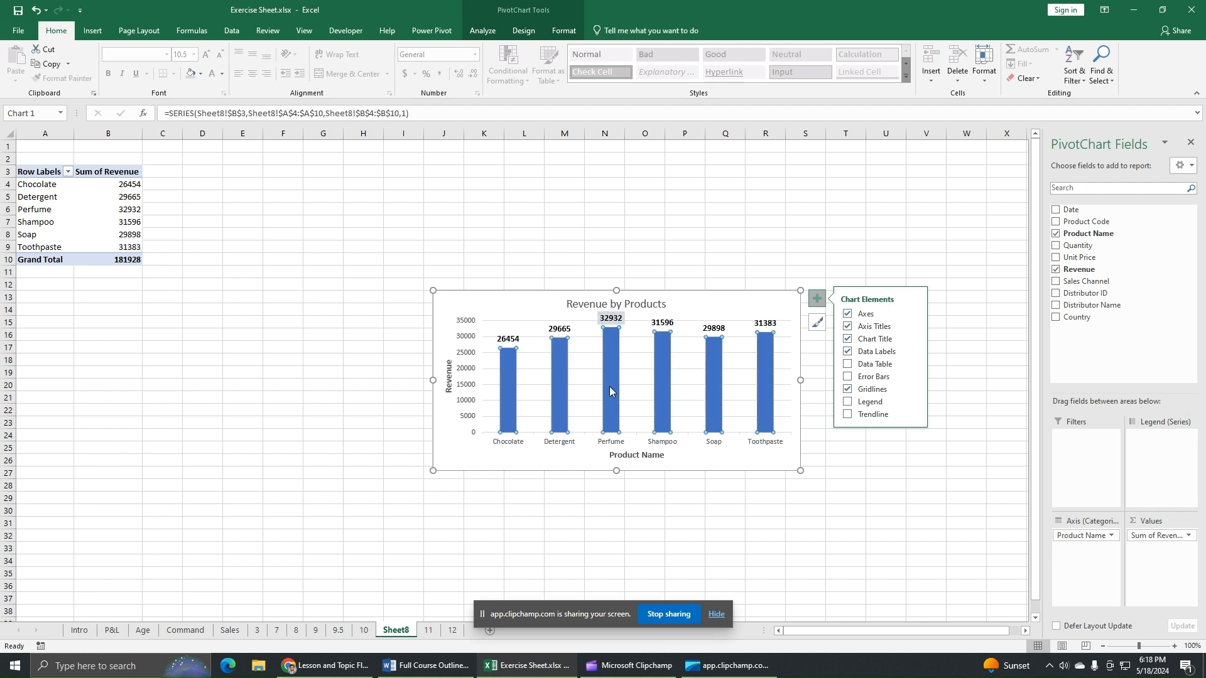
pyautogui.click(785, 466)
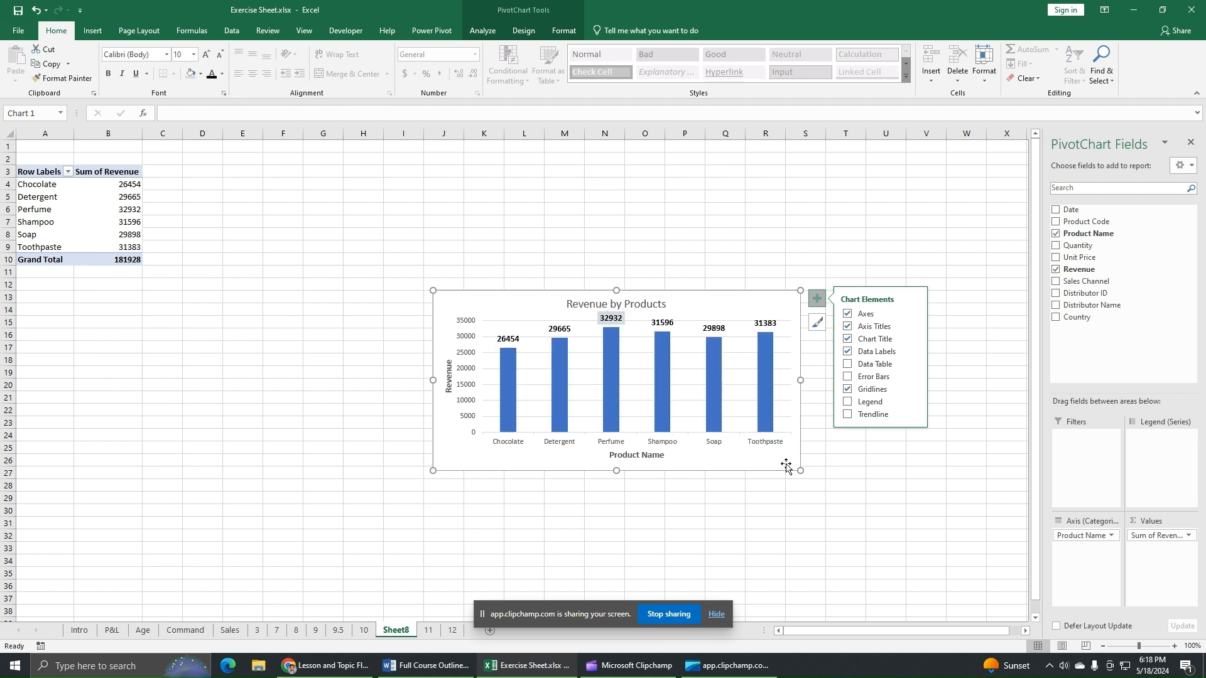
pyautogui.click(607, 363)
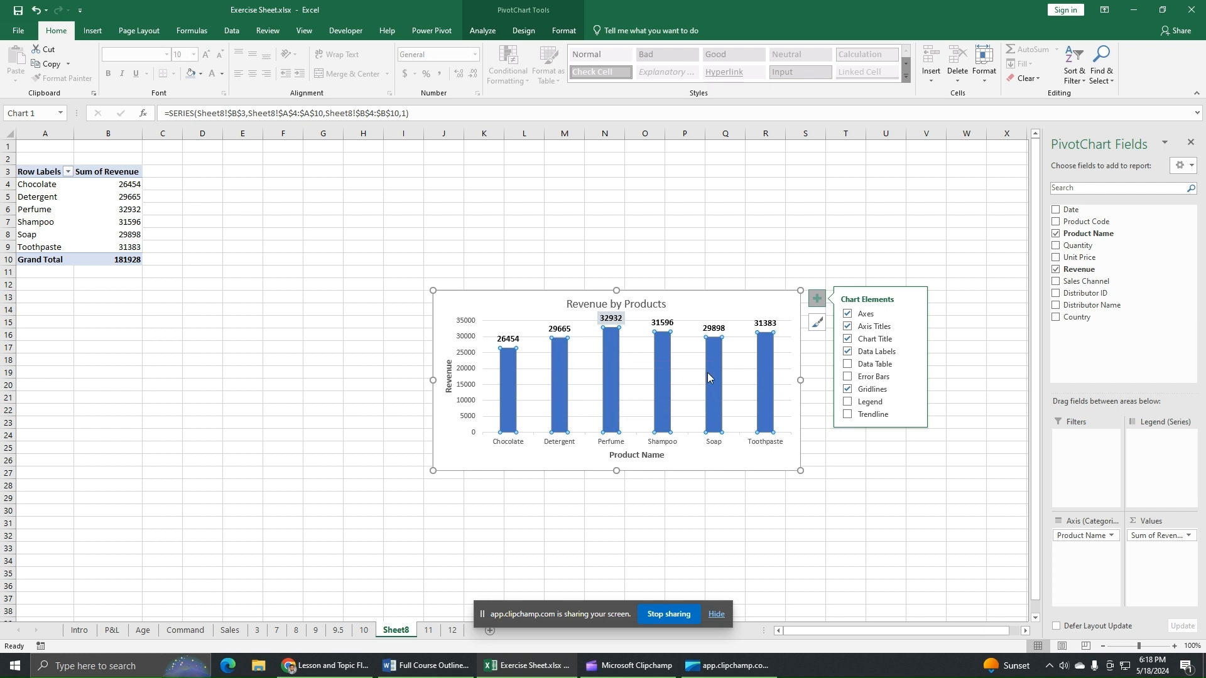
pyautogui.moveTo(613, 370)
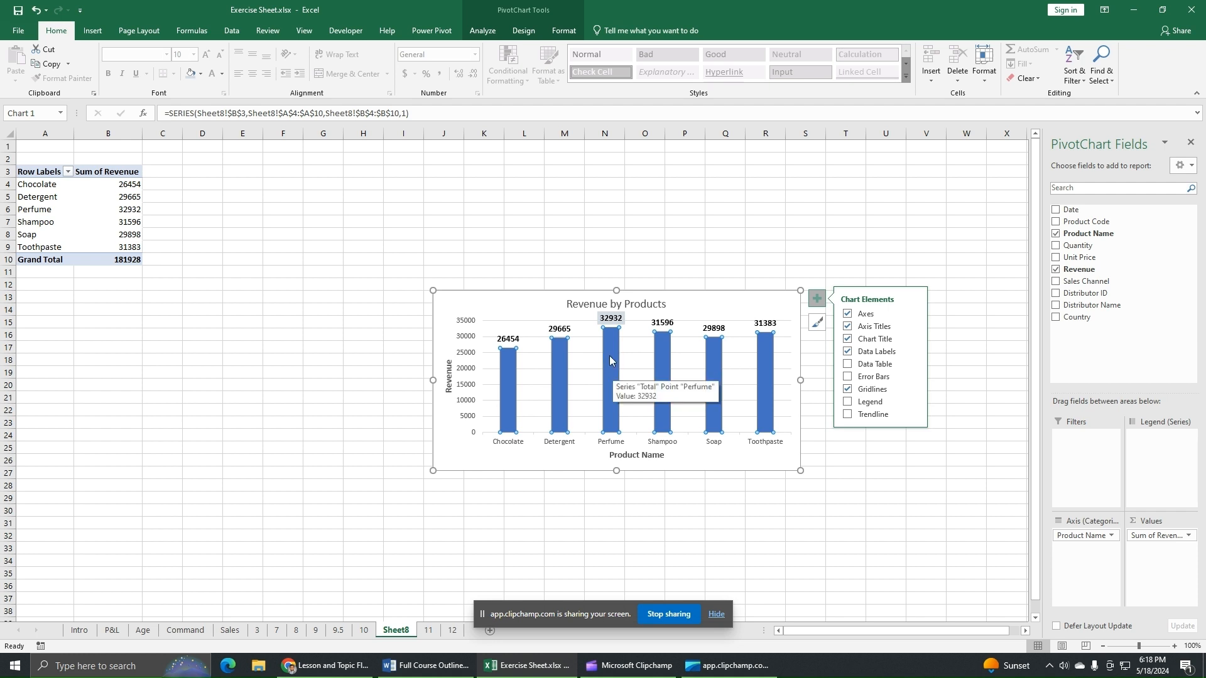
pyautogui.click(609, 356)
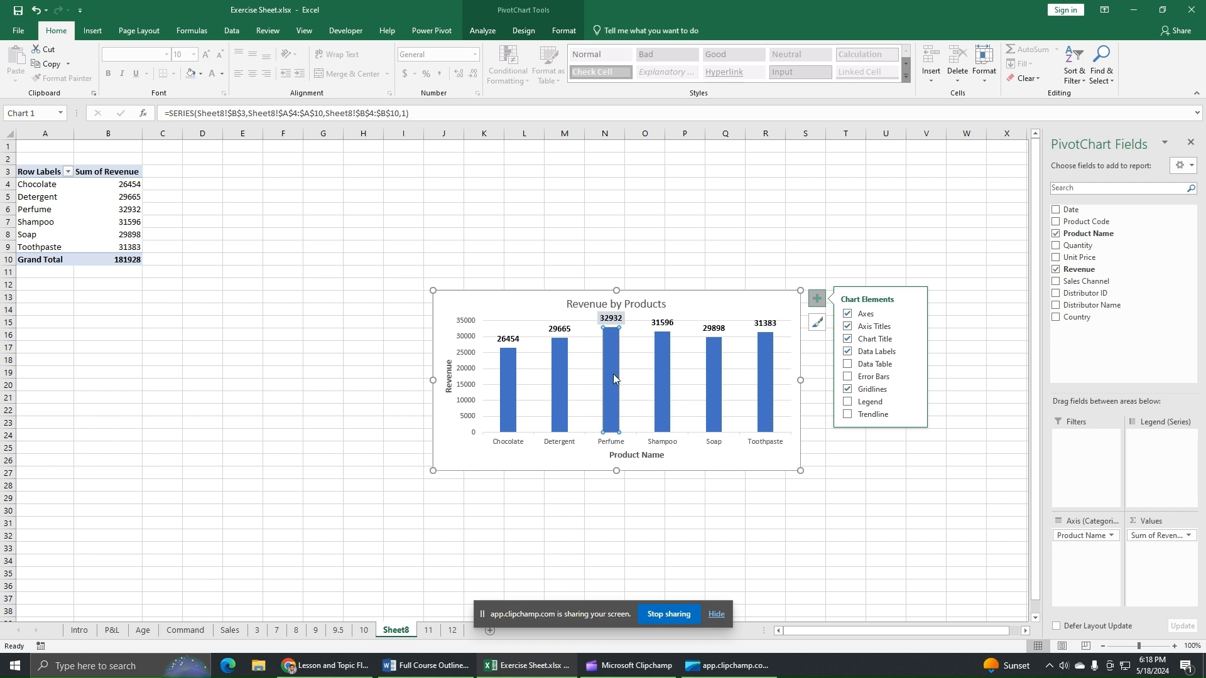
pyautogui.moveTo(608, 368)
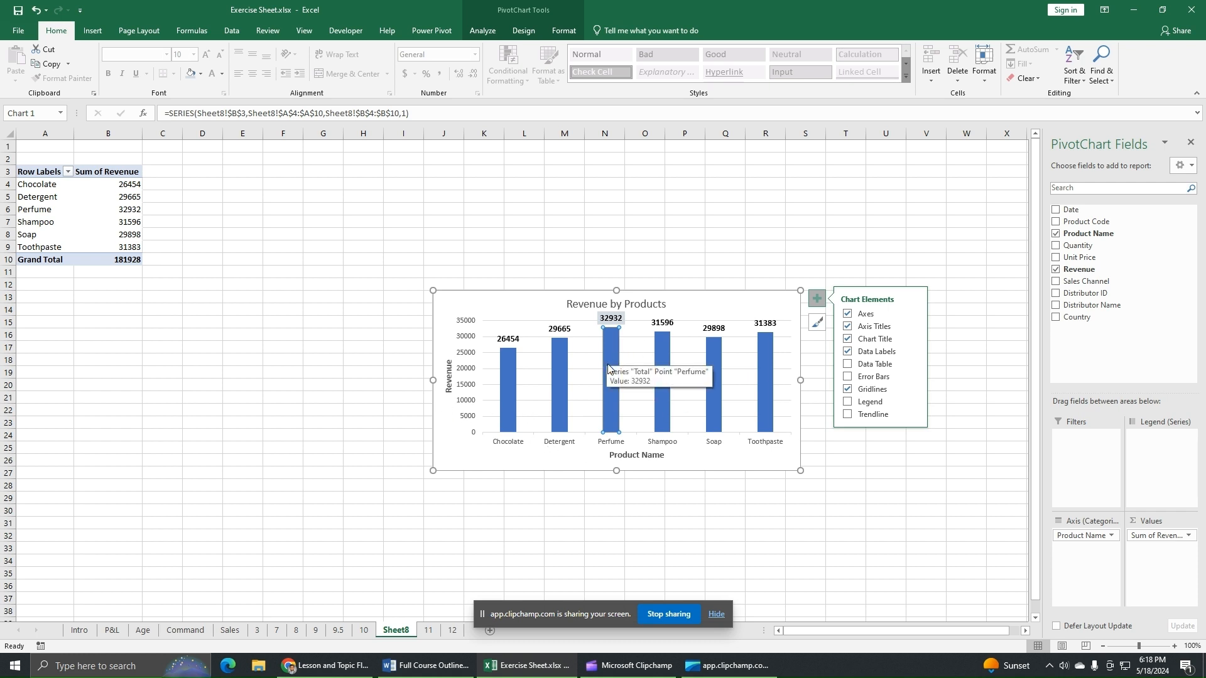
pyautogui.click(565, 330)
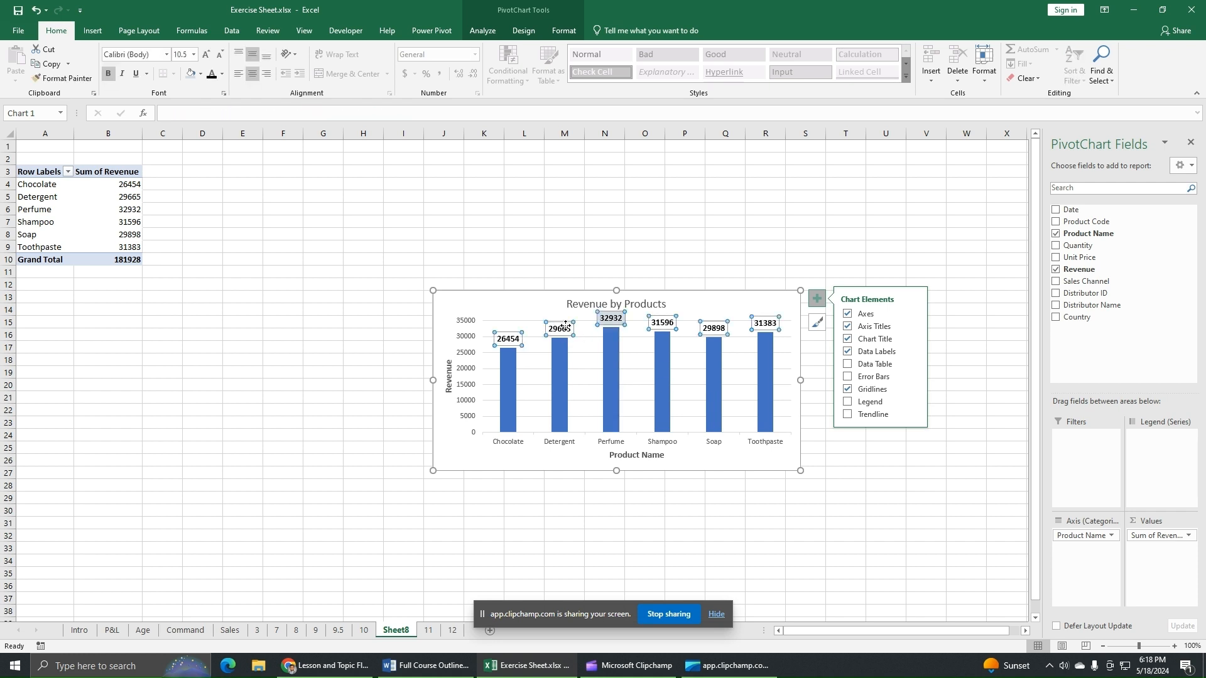
pyautogui.click(566, 326)
# Fill only the Perfume column with the standard light green colour
pyautogui.click(609, 367)
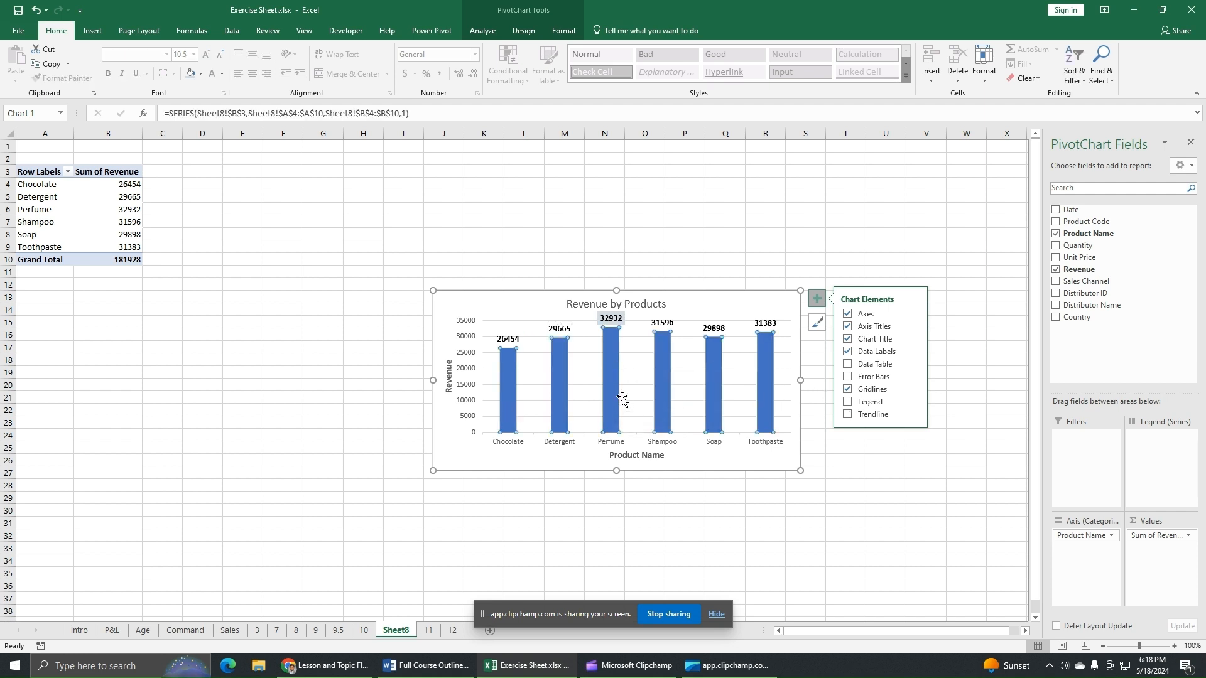
pyautogui.click(614, 386)
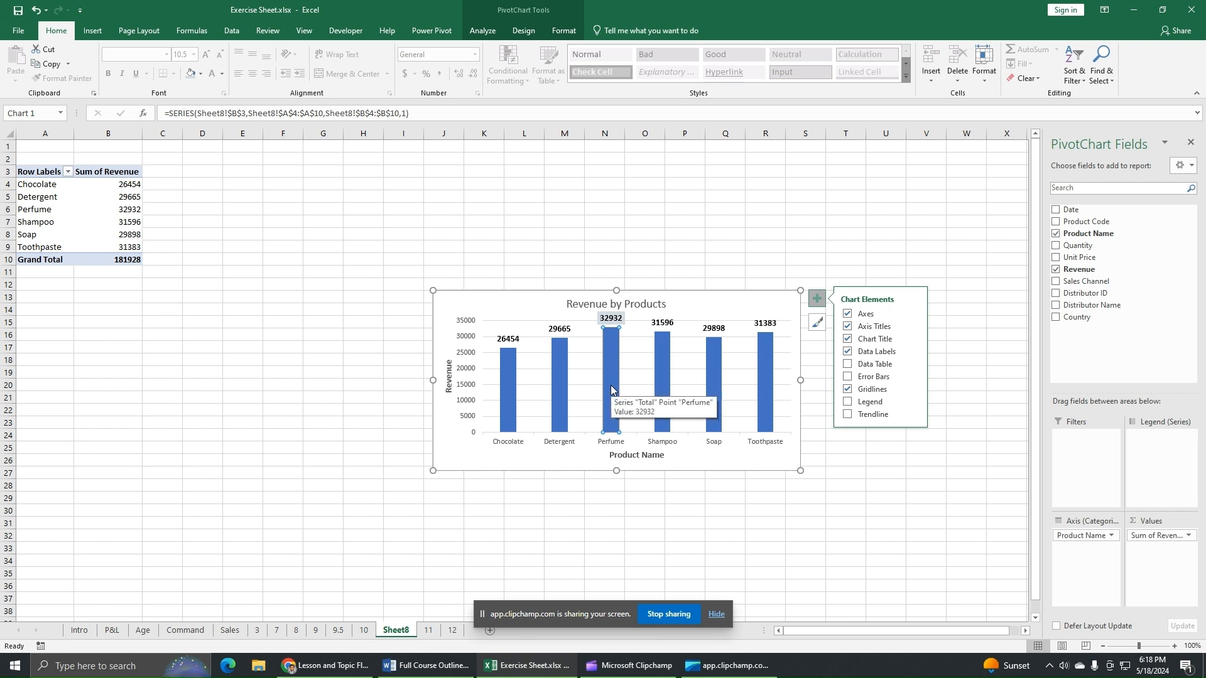
pyautogui.click(201, 74)
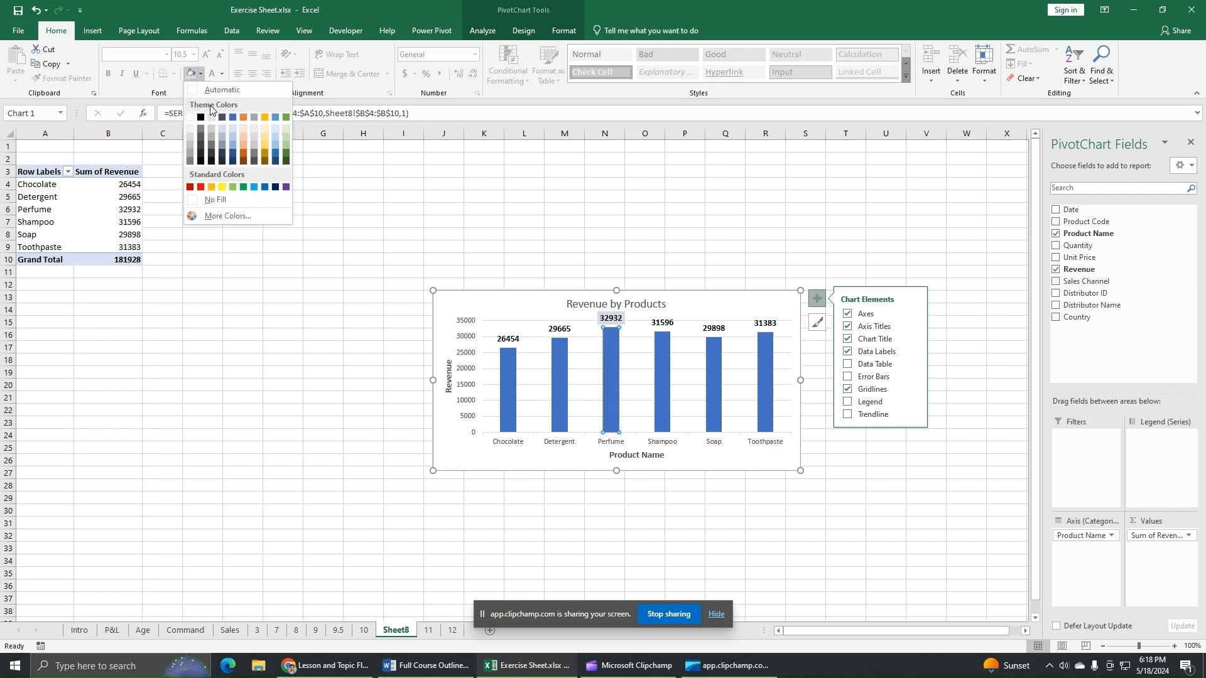
pyautogui.click(233, 188)
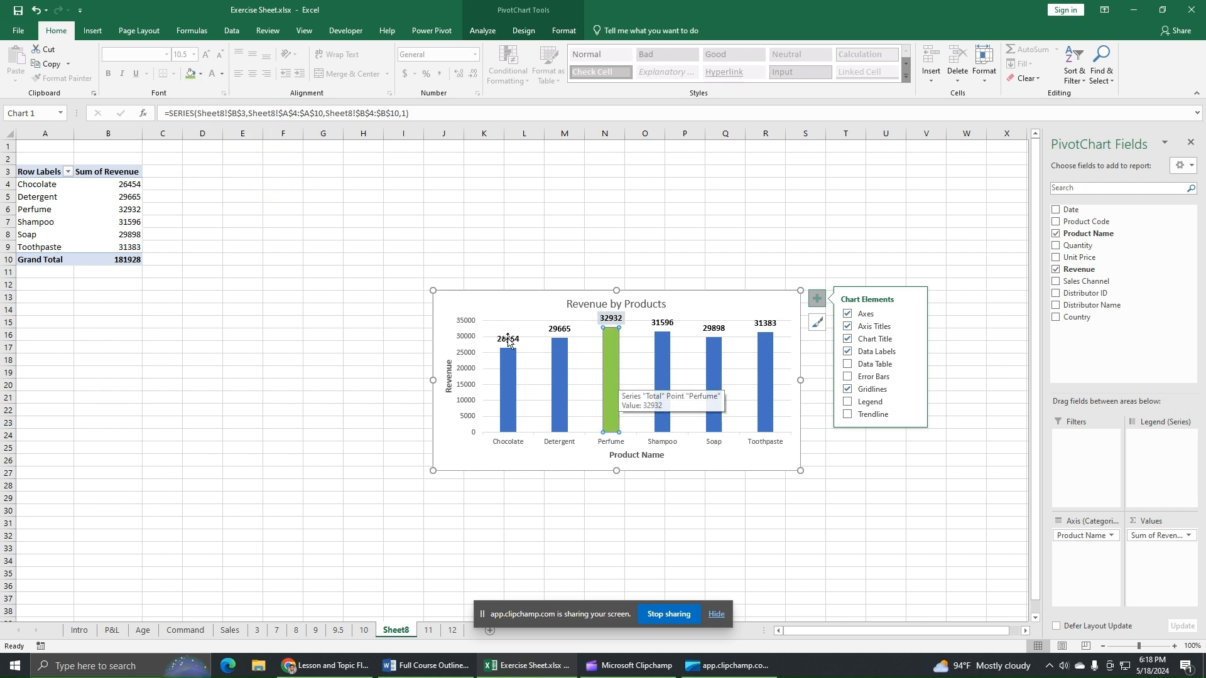
pyautogui.click(504, 302)
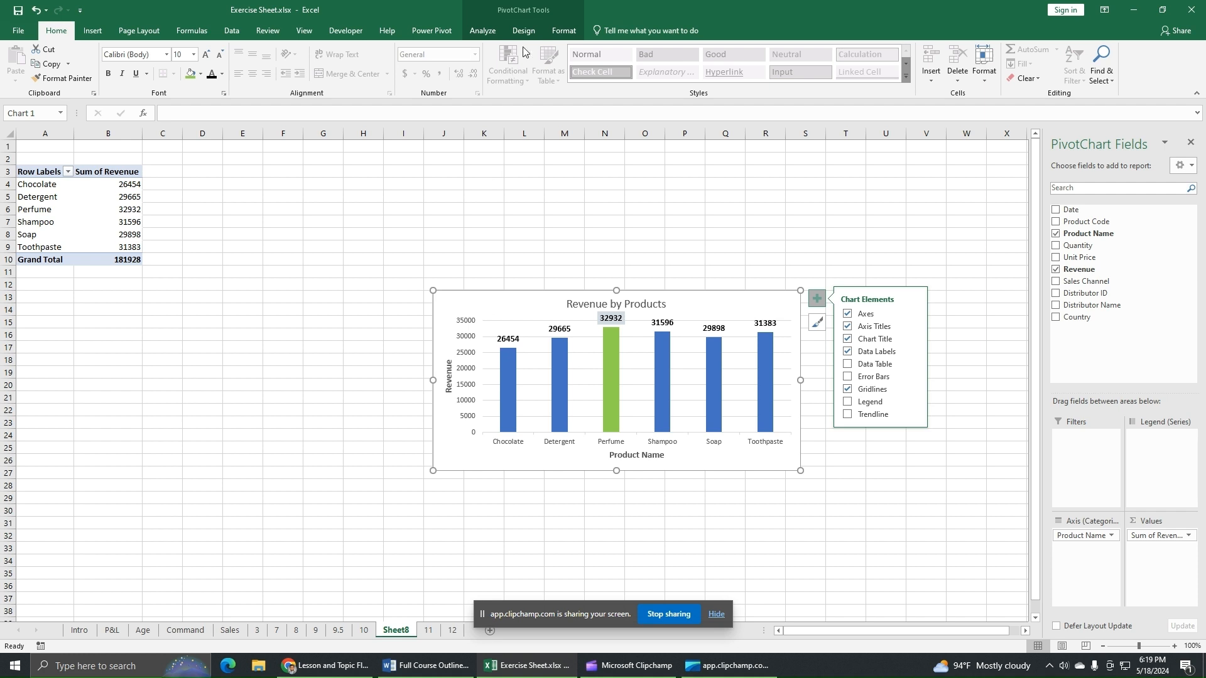
# Open the chart type choices and preview the column variants through to an enlarged view of 3-D Column
pyautogui.click(527, 30)
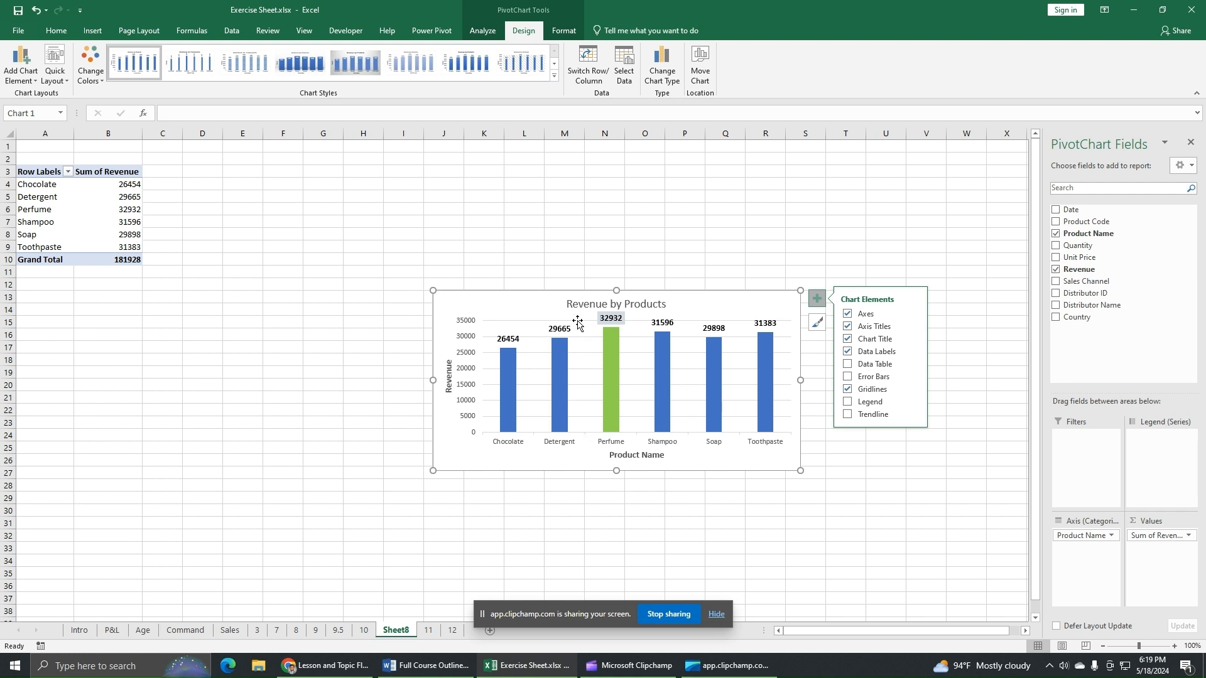
pyautogui.click(661, 72)
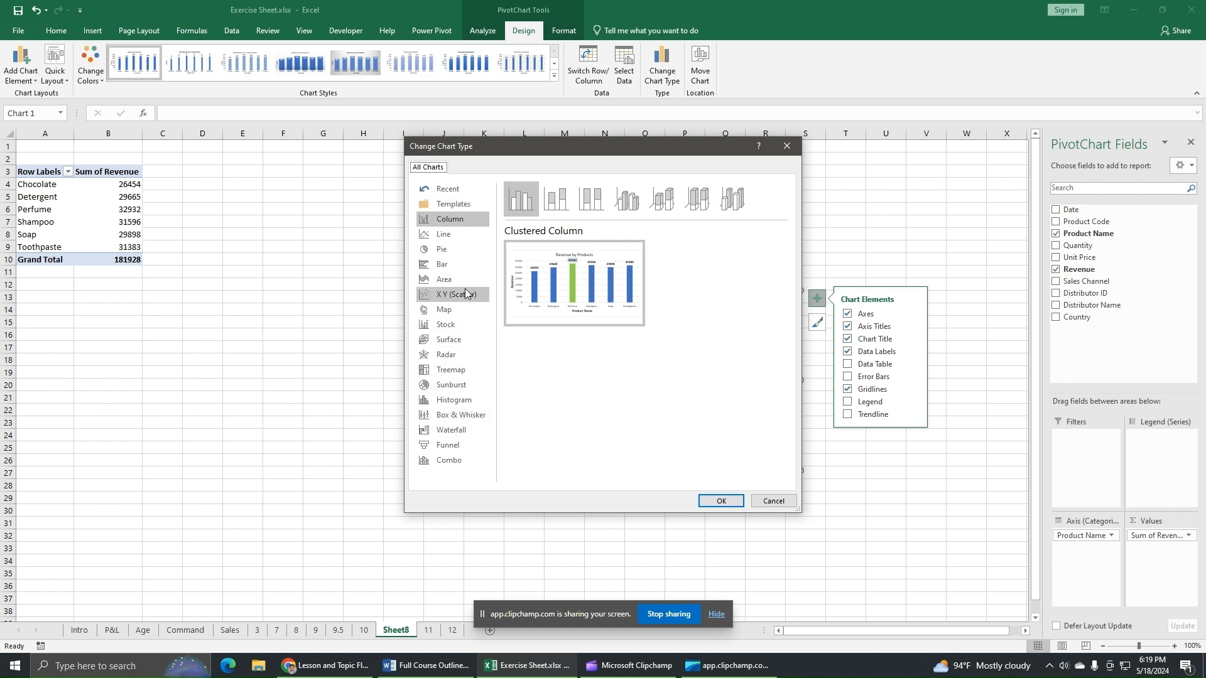
pyautogui.click(455, 219)
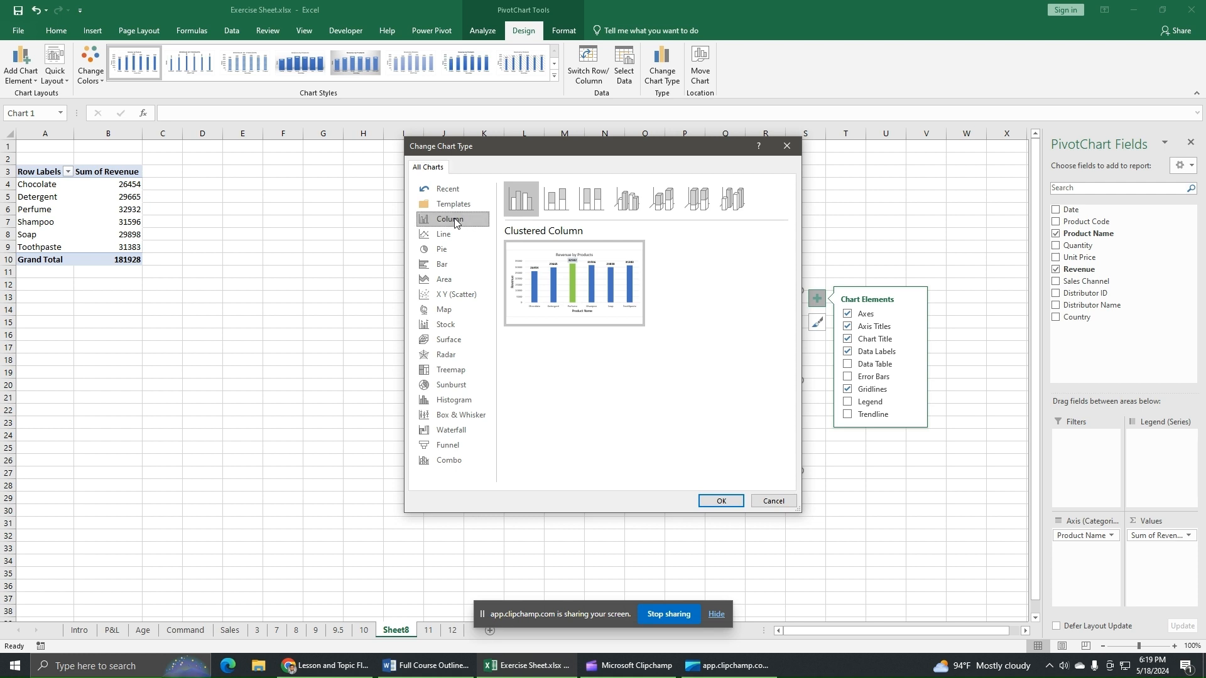
pyautogui.click(560, 209)
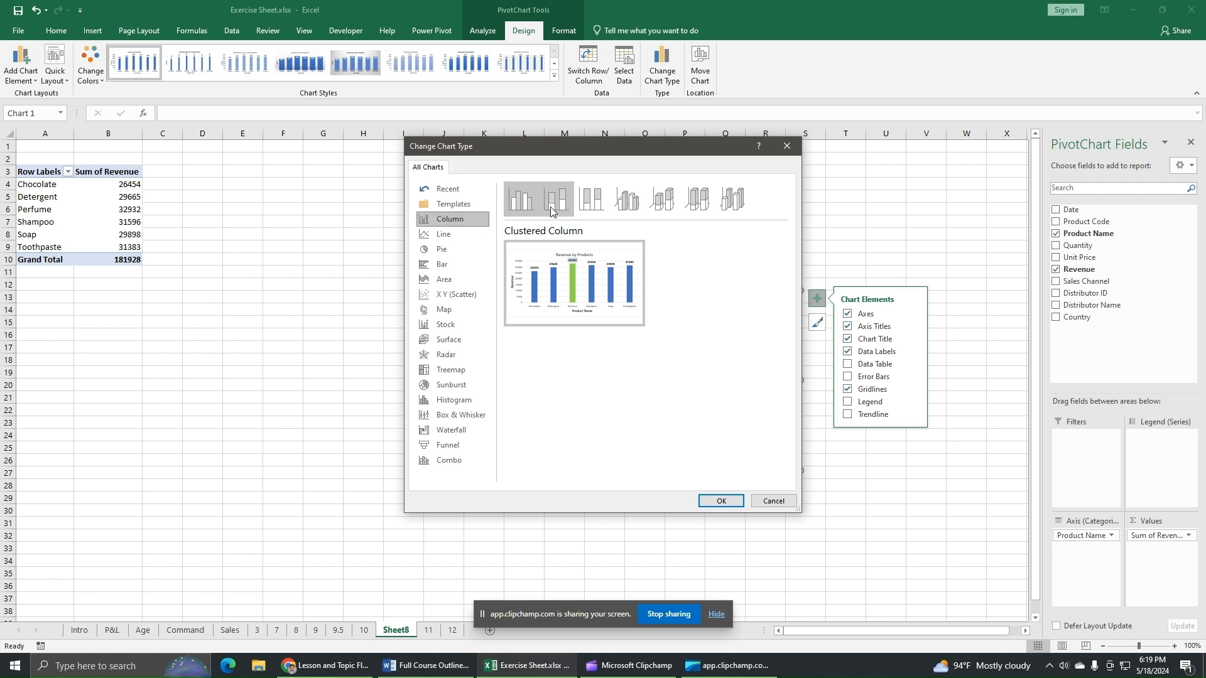
pyautogui.click(591, 202)
pyautogui.click(623, 204)
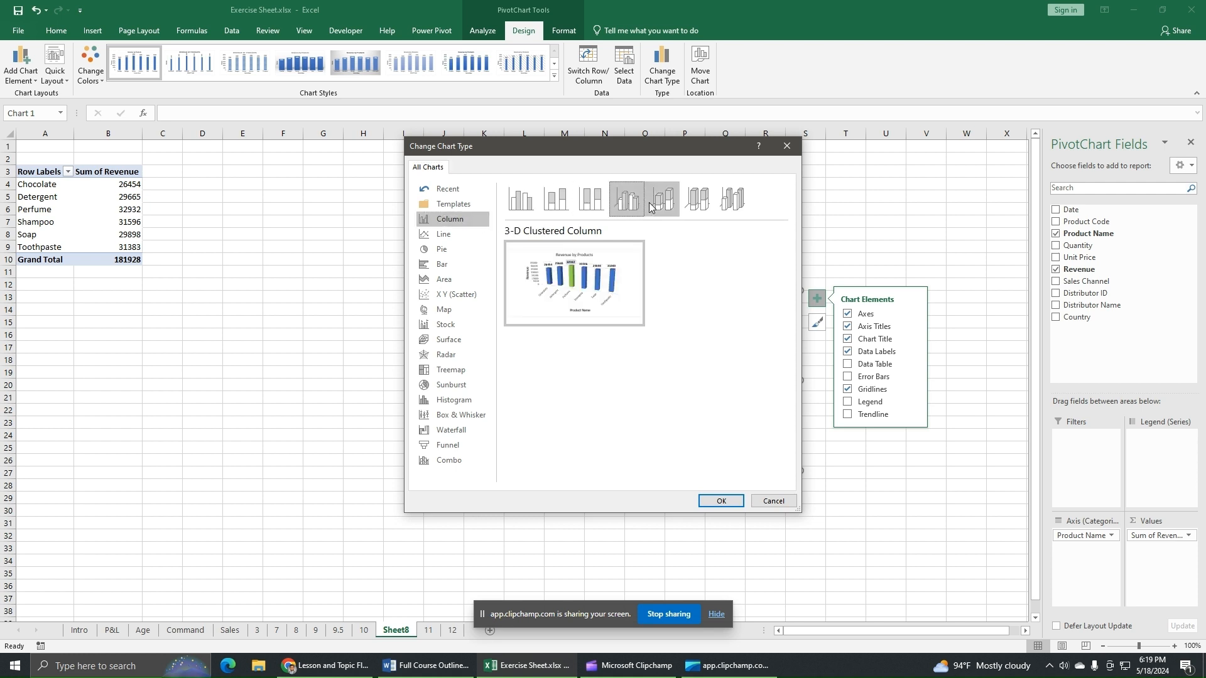
pyautogui.click(662, 201)
pyautogui.click(697, 201)
pyautogui.click(722, 200)
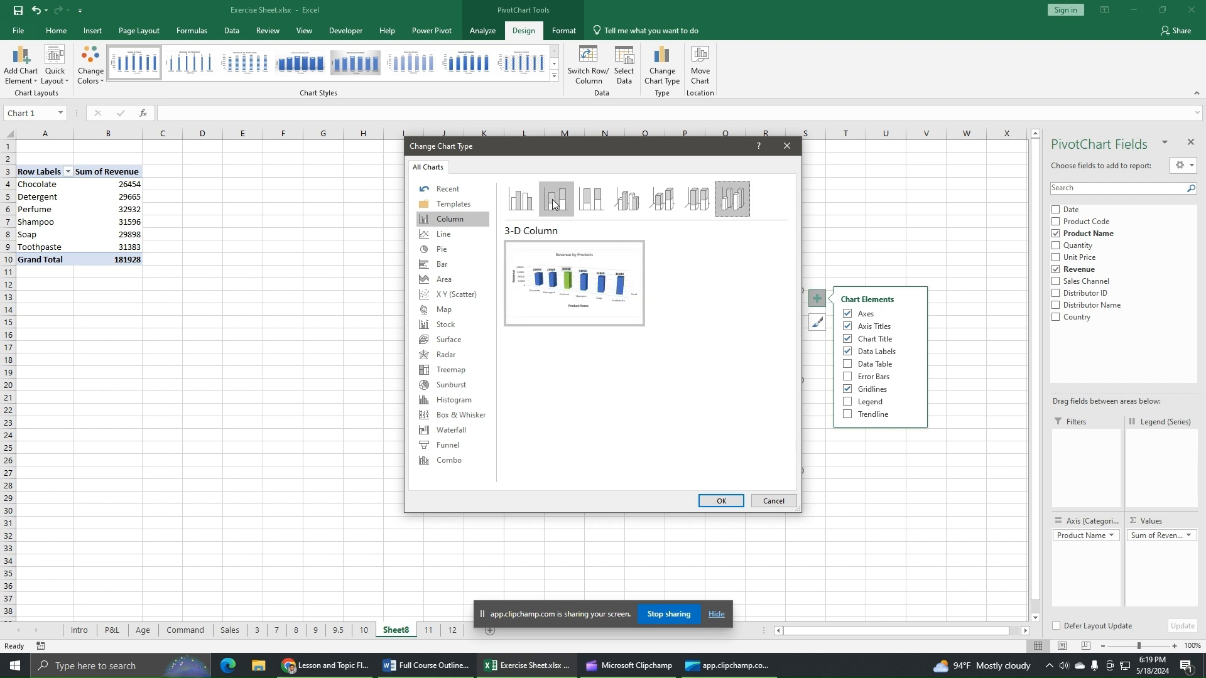
pyautogui.moveTo(577, 300)
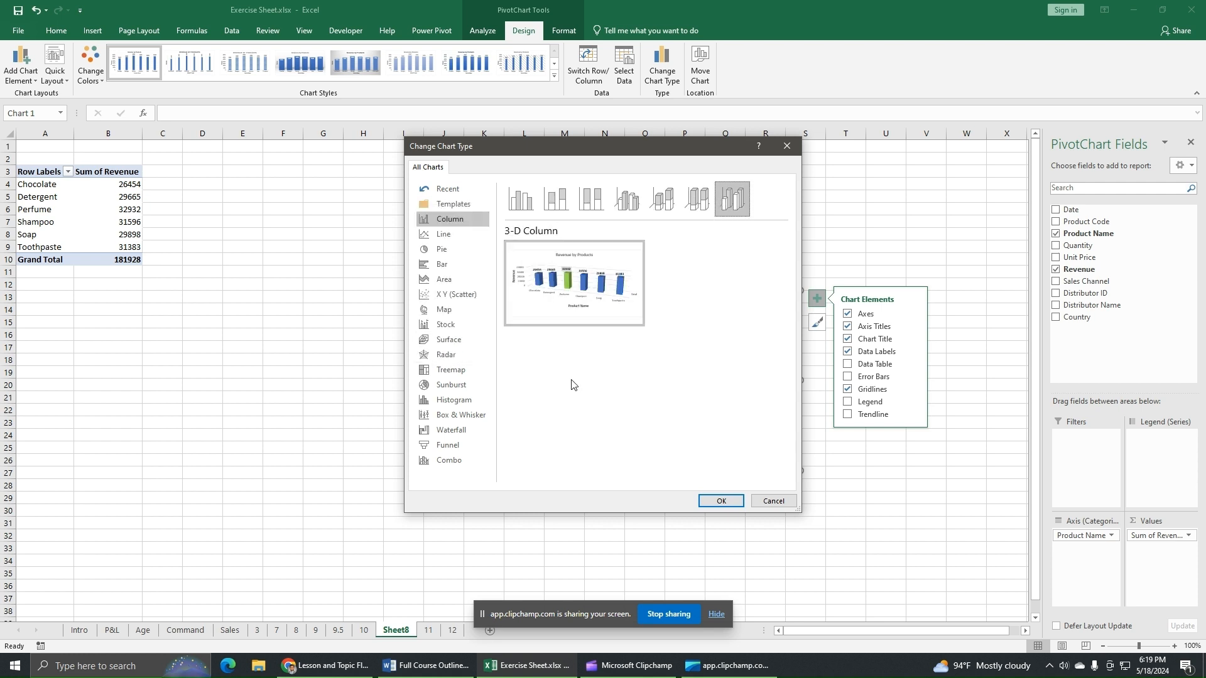
pyautogui.moveTo(609, 282)
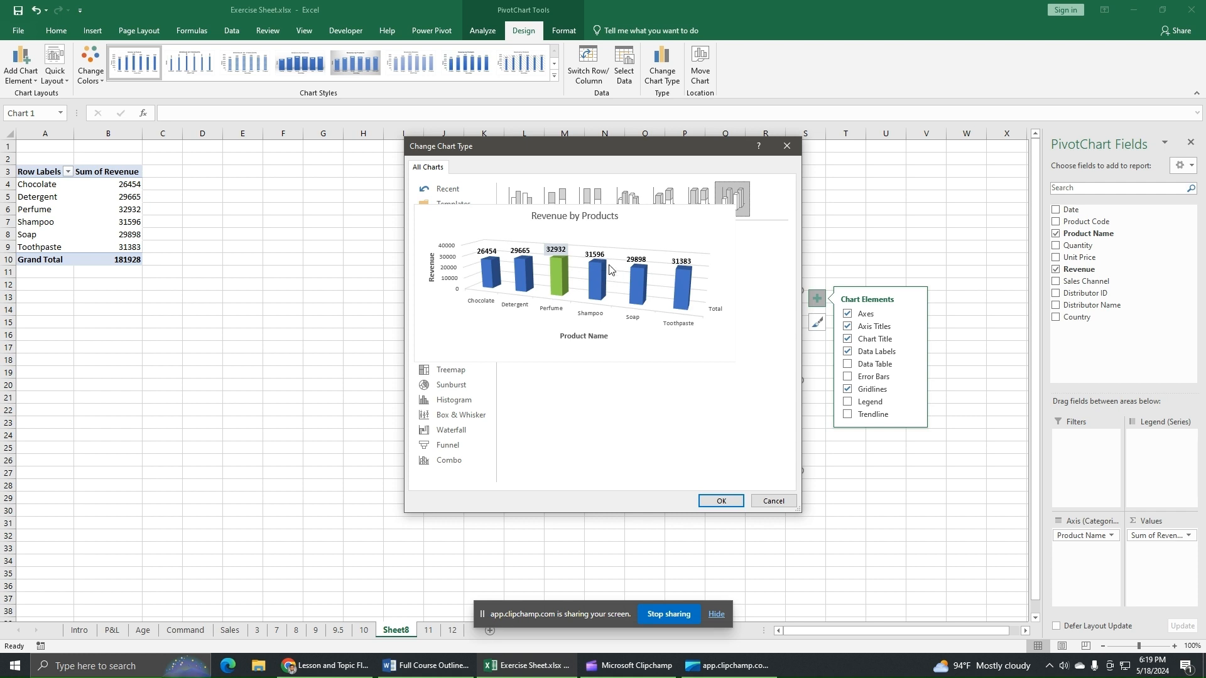
# Compare the clustered, stacked, 100% stacked and 3-D stacked column variants again in the chart type preview
pyautogui.click(559, 197)
pyautogui.click(521, 200)
pyautogui.click(556, 199)
pyautogui.click(594, 200)
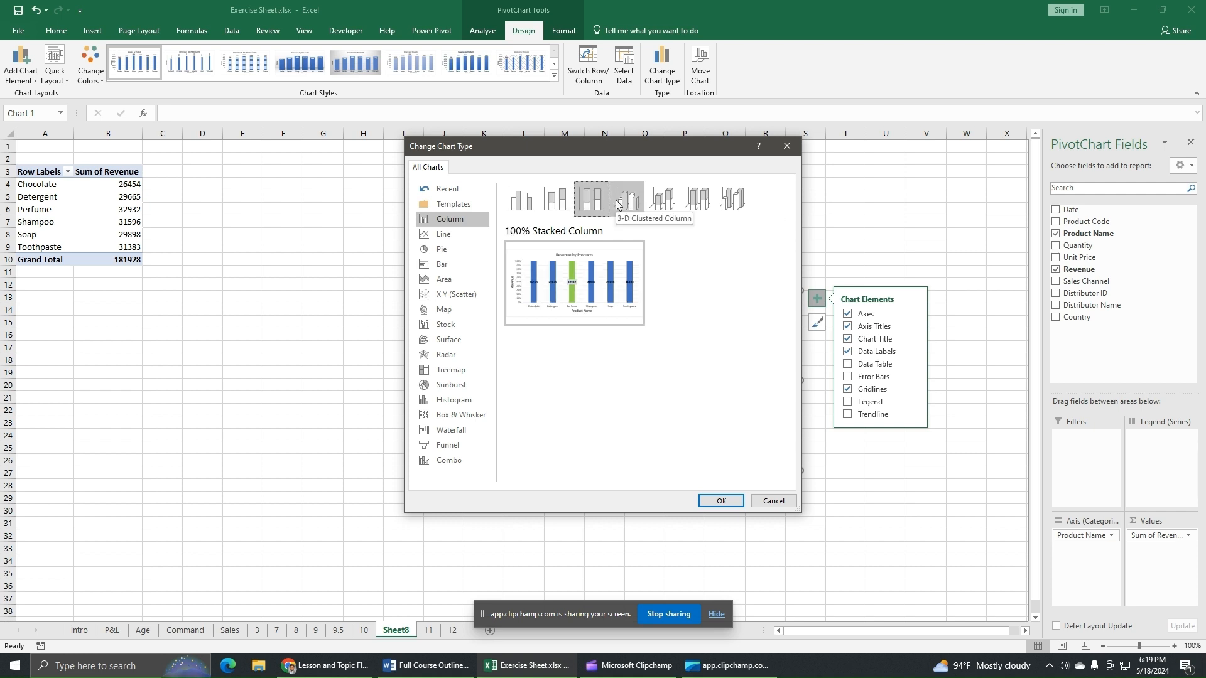
pyautogui.click(557, 201)
pyautogui.click(524, 201)
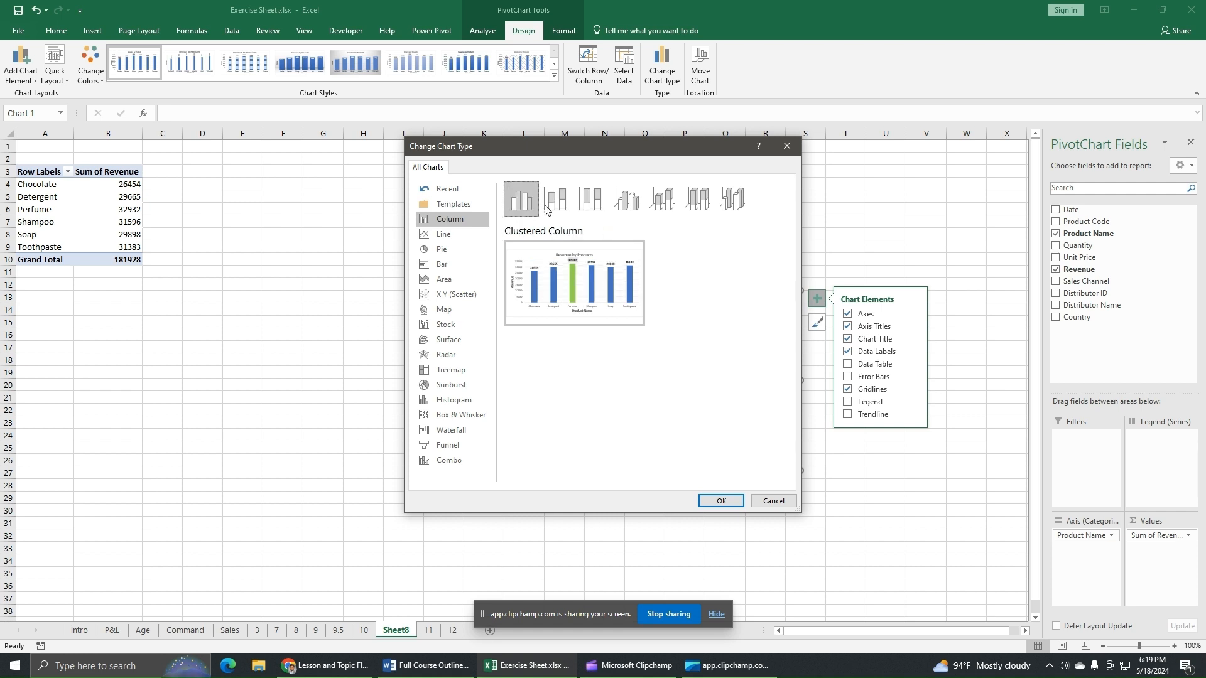
pyautogui.click(631, 207)
pyautogui.click(665, 200)
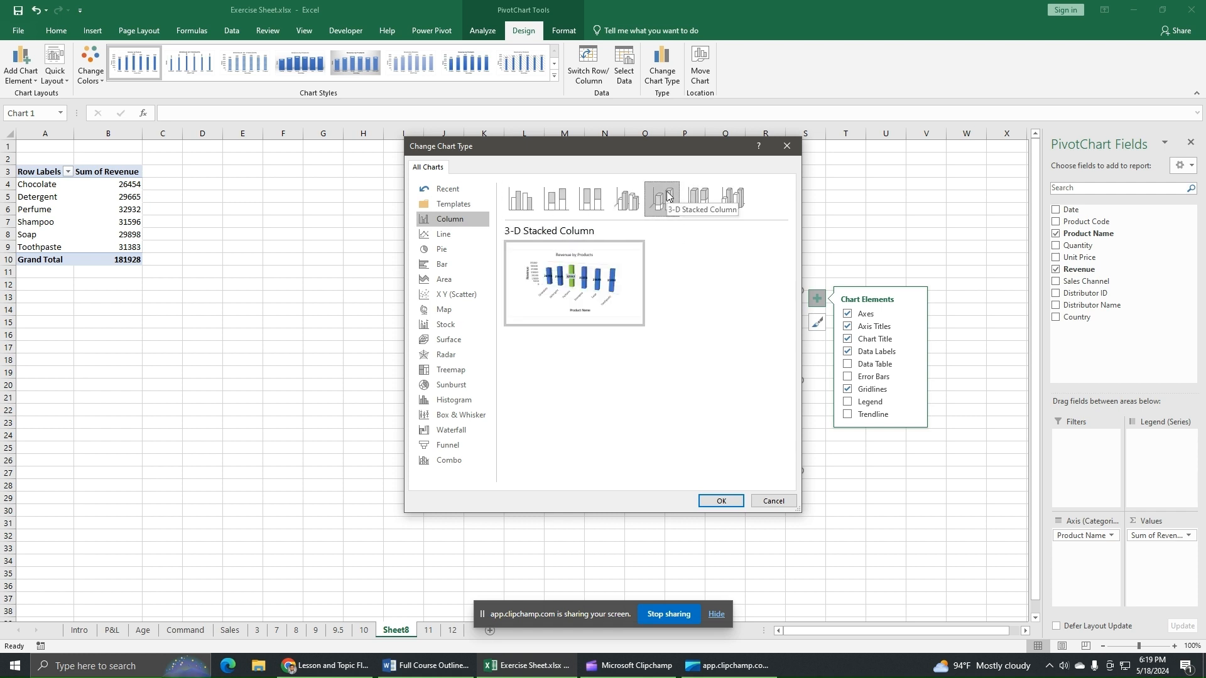
# Preview the line chart variants for the revenue chart, including Line with Markers
pyautogui.click(444, 235)
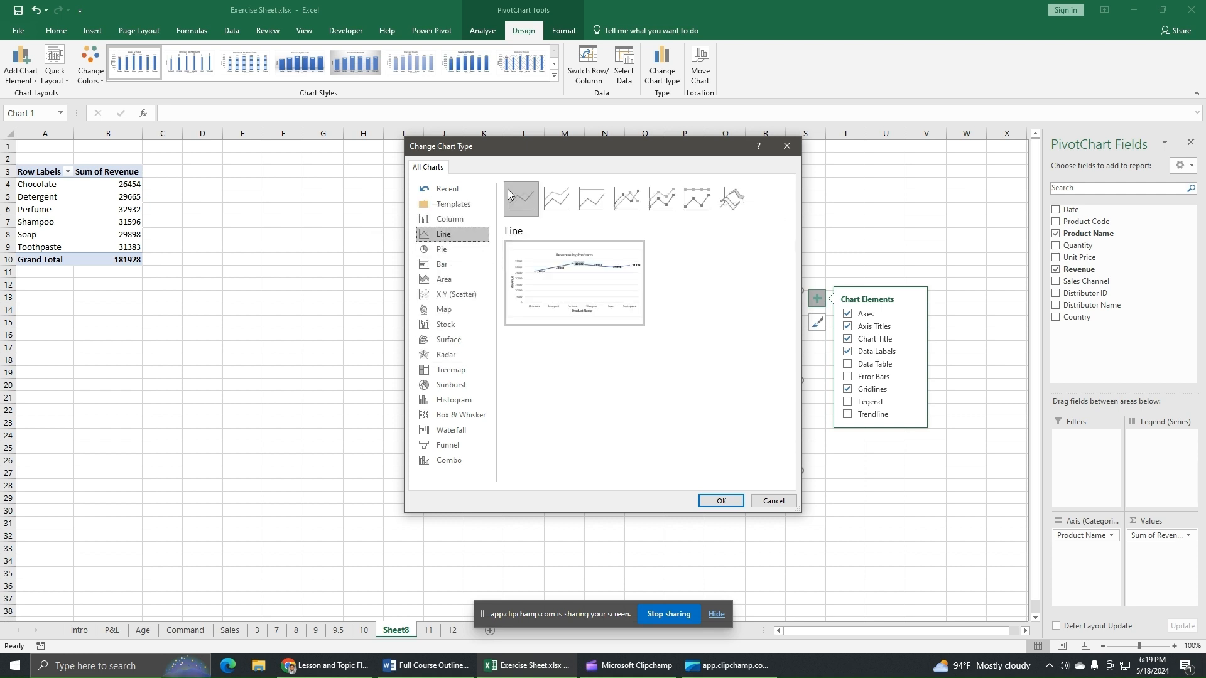
pyautogui.click(557, 195)
pyautogui.click(597, 198)
pyautogui.click(635, 202)
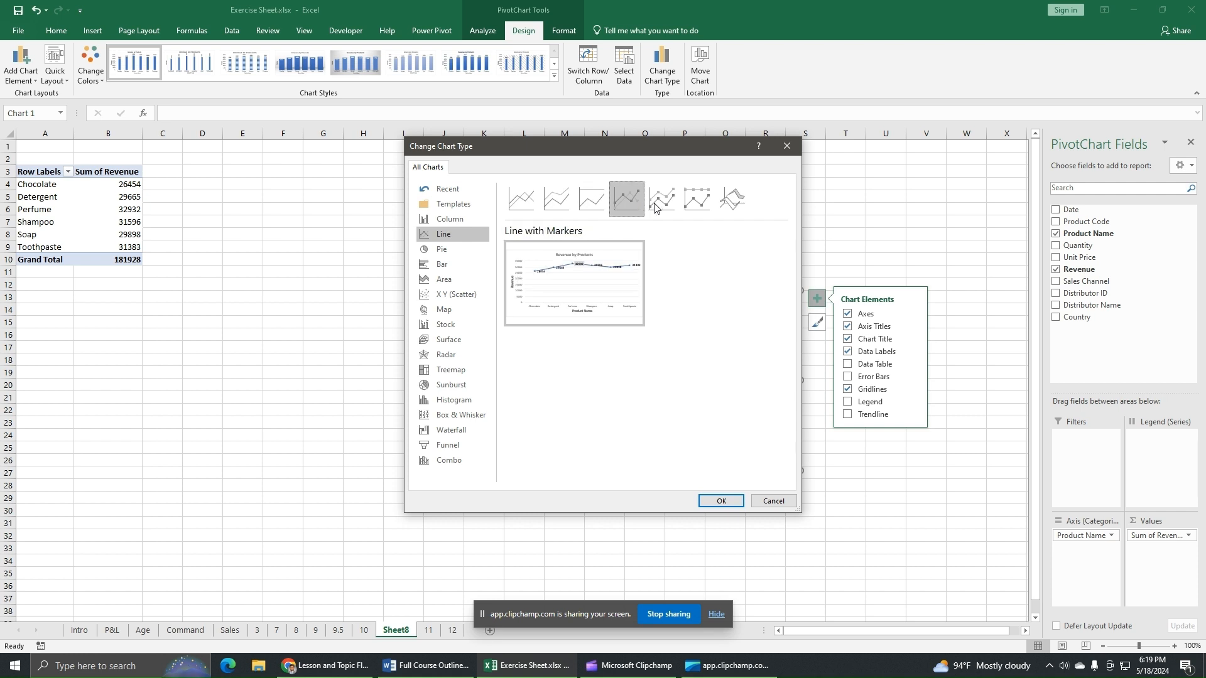
pyautogui.click(656, 203)
# Preview the pie chart variants for the revenue chart, including Pie of Pie
pyautogui.click(433, 250)
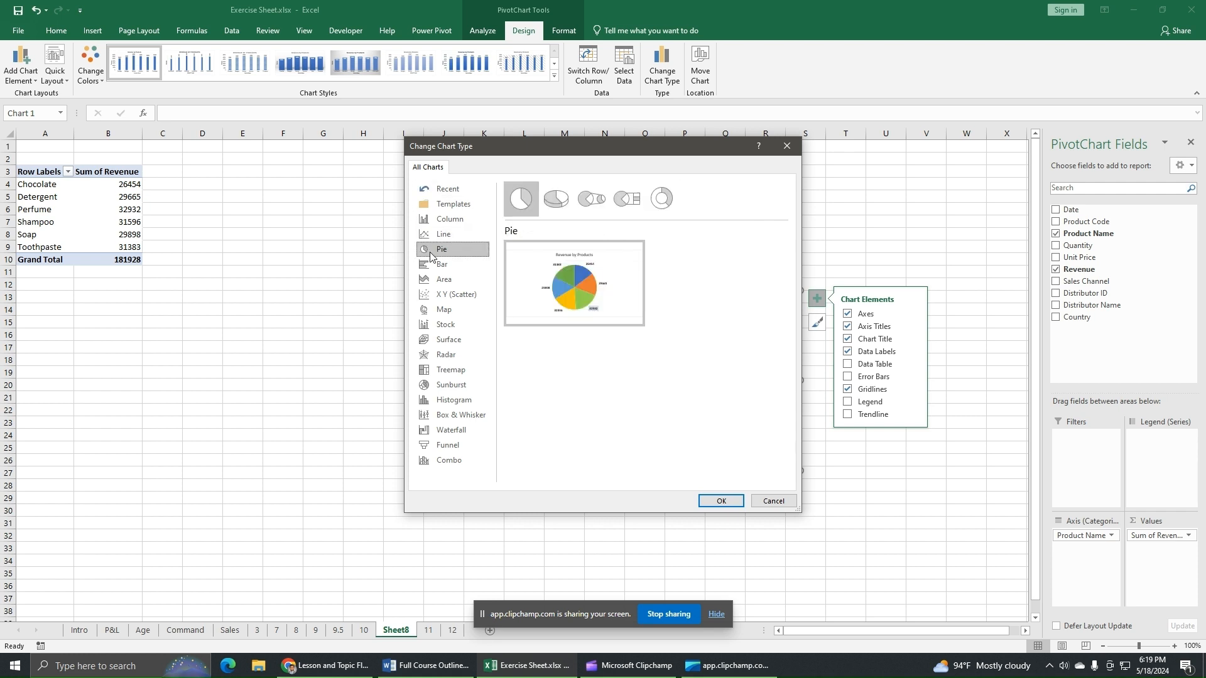
pyautogui.click(555, 199)
pyautogui.click(591, 199)
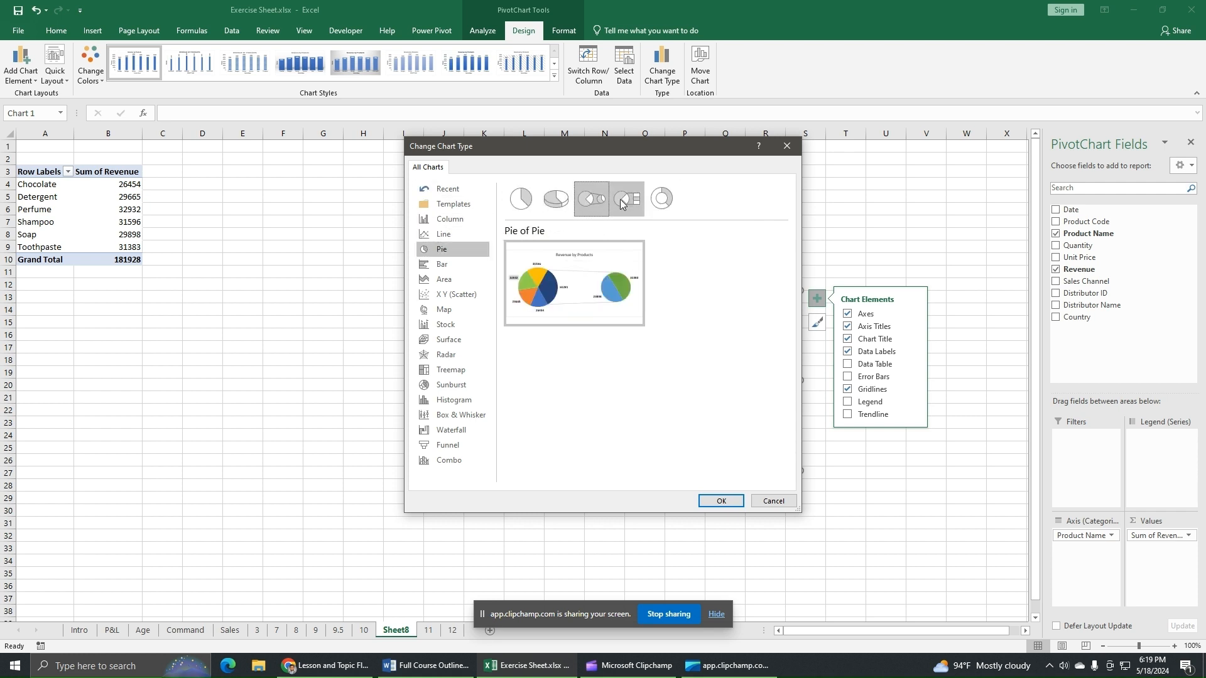
pyautogui.click(621, 199)
# Change the chart type to Clustered Bar after comparing the bar variants, and widen the chart to reach column T
pyautogui.click(444, 265)
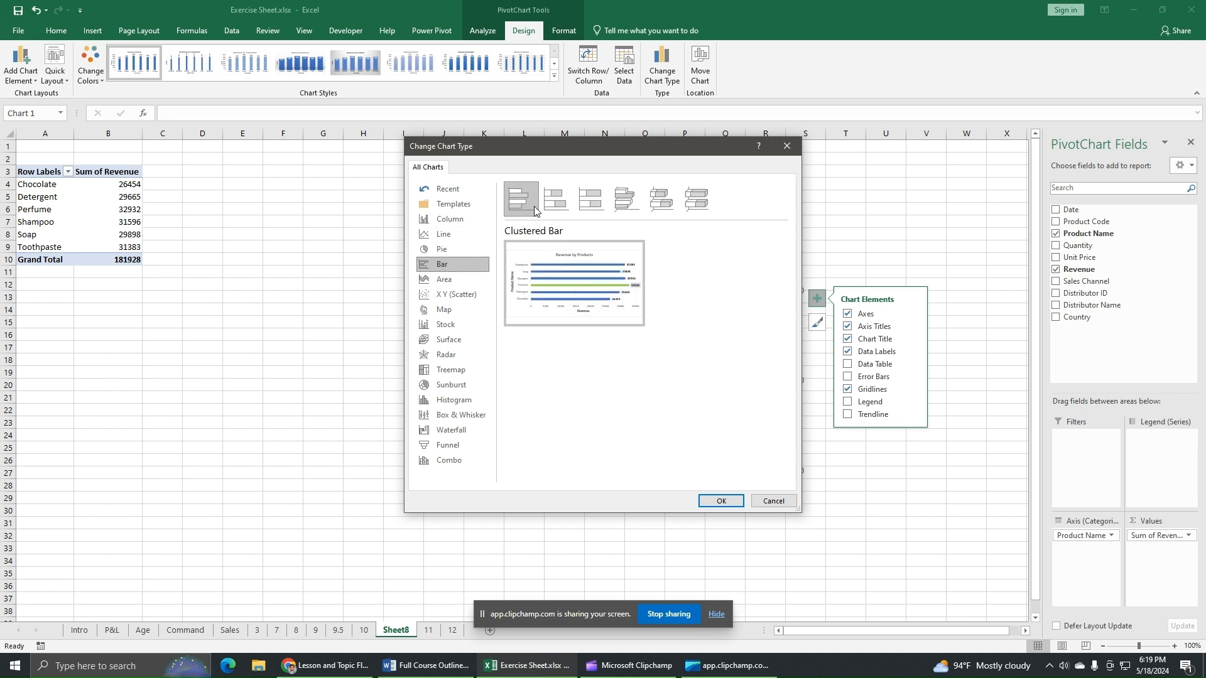
pyautogui.click(556, 198)
pyautogui.click(590, 199)
pyautogui.click(624, 199)
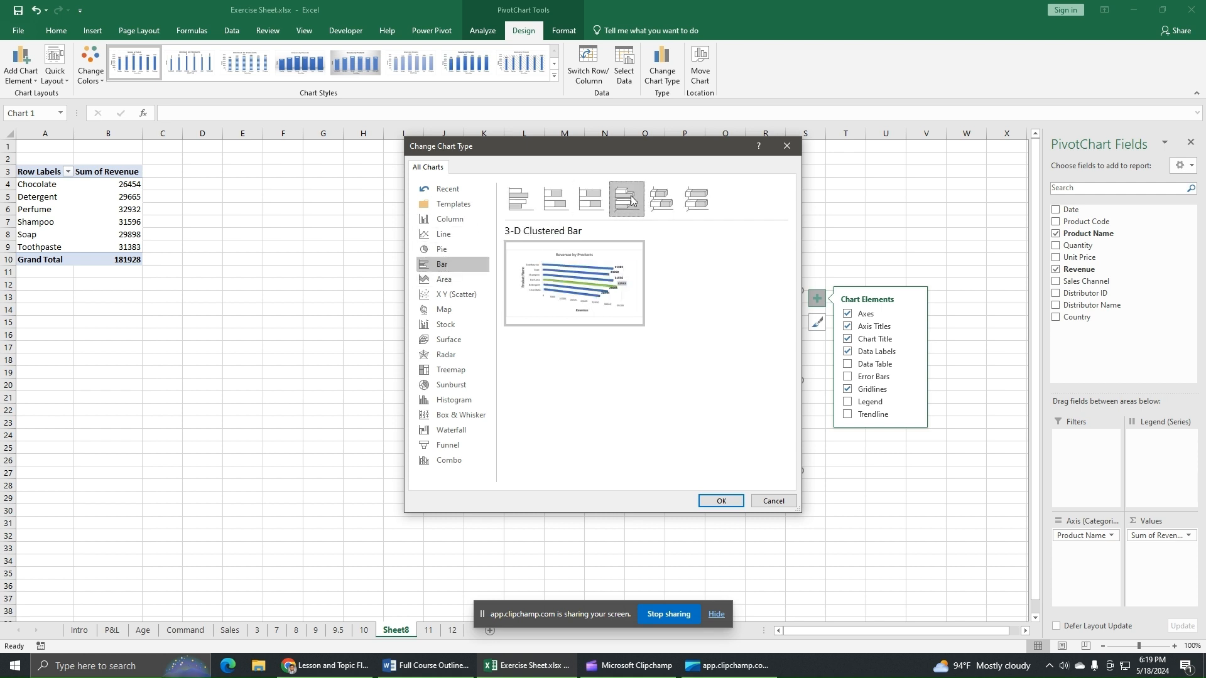
pyautogui.click(656, 200)
pyautogui.click(556, 200)
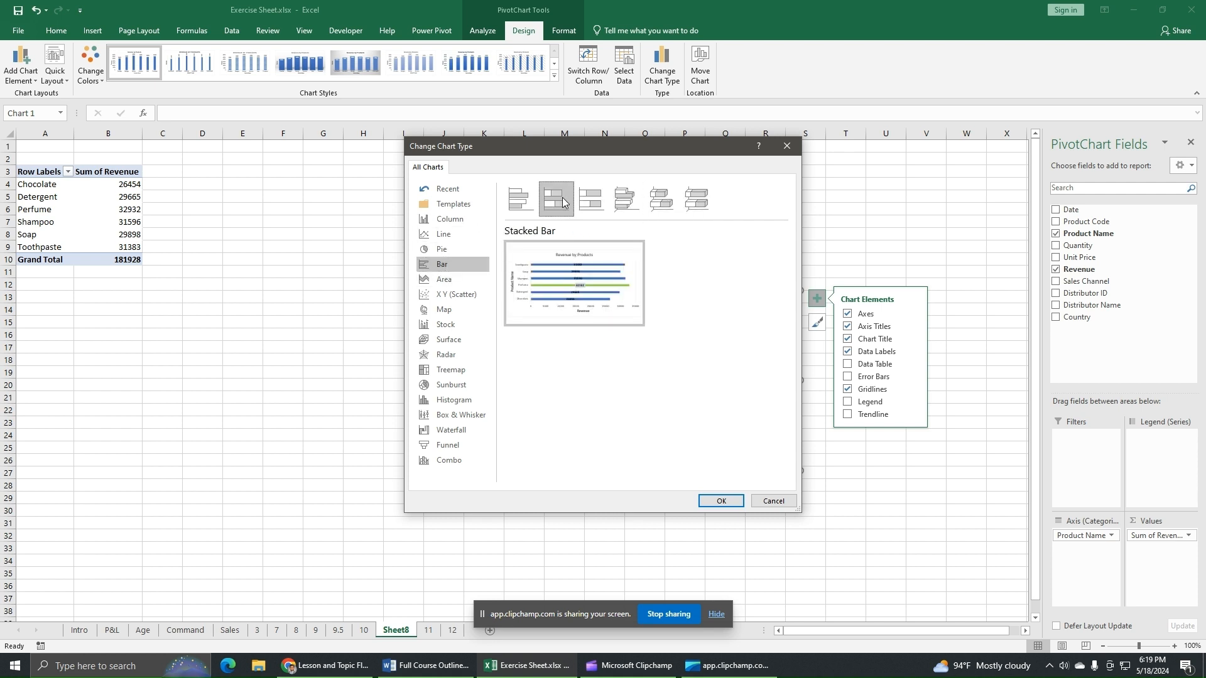
pyautogui.click(515, 200)
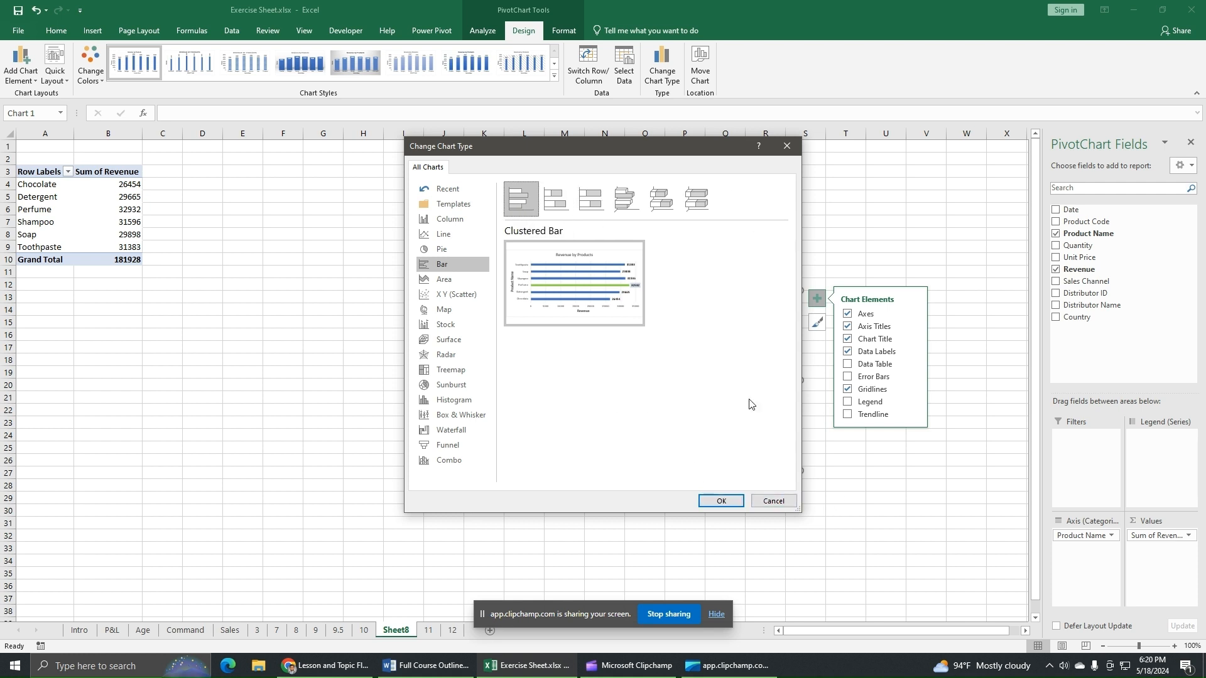
pyautogui.click(722, 501)
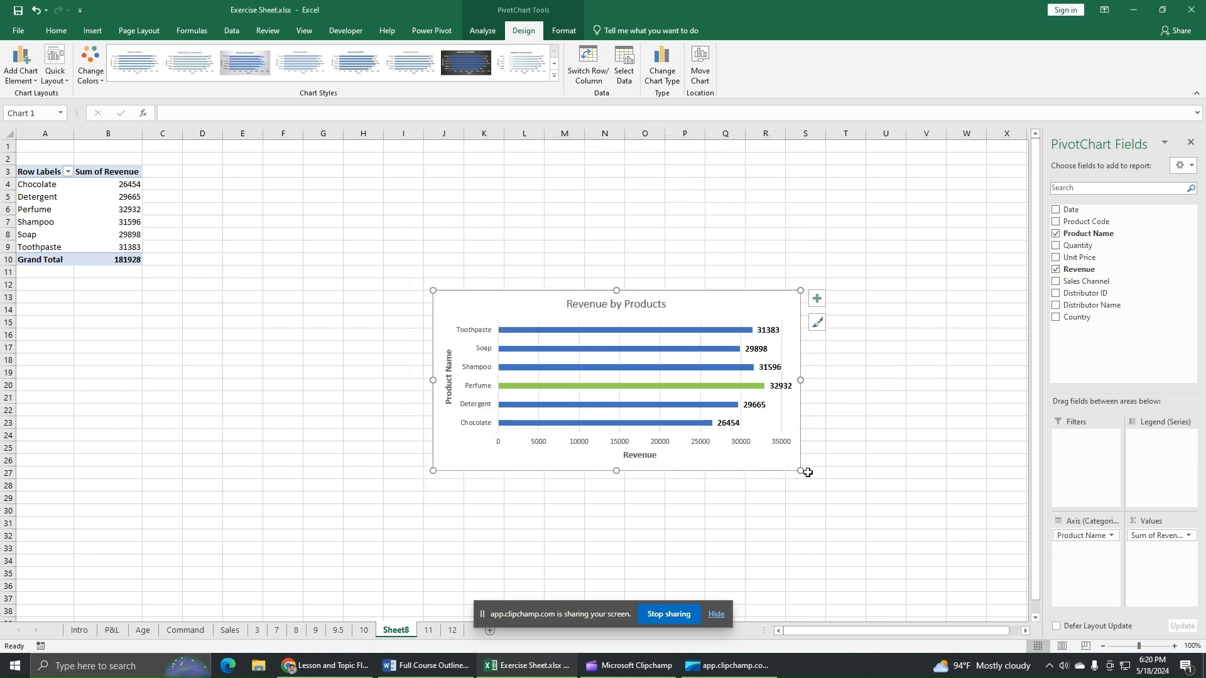
pyautogui.moveTo(801, 471); pyautogui.dragTo(851, 476)
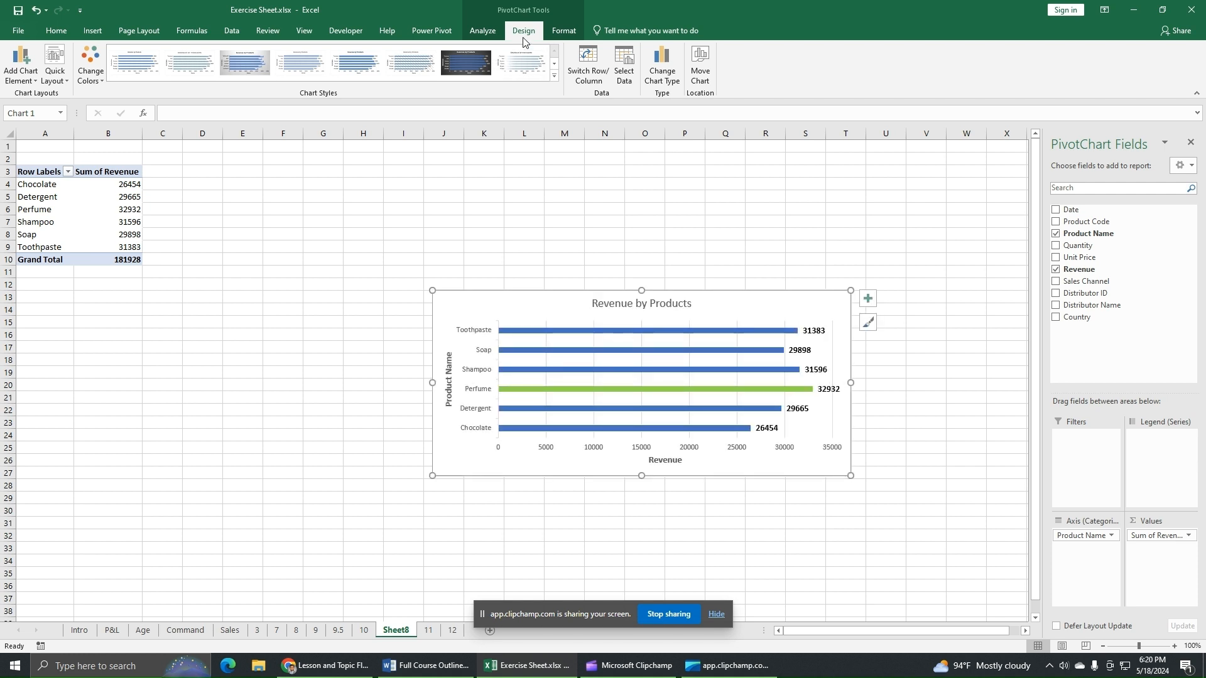
# Try out several preset chart styles on the bar chart, including the dark one, and preview alternative colour sets
pyautogui.click(411, 62)
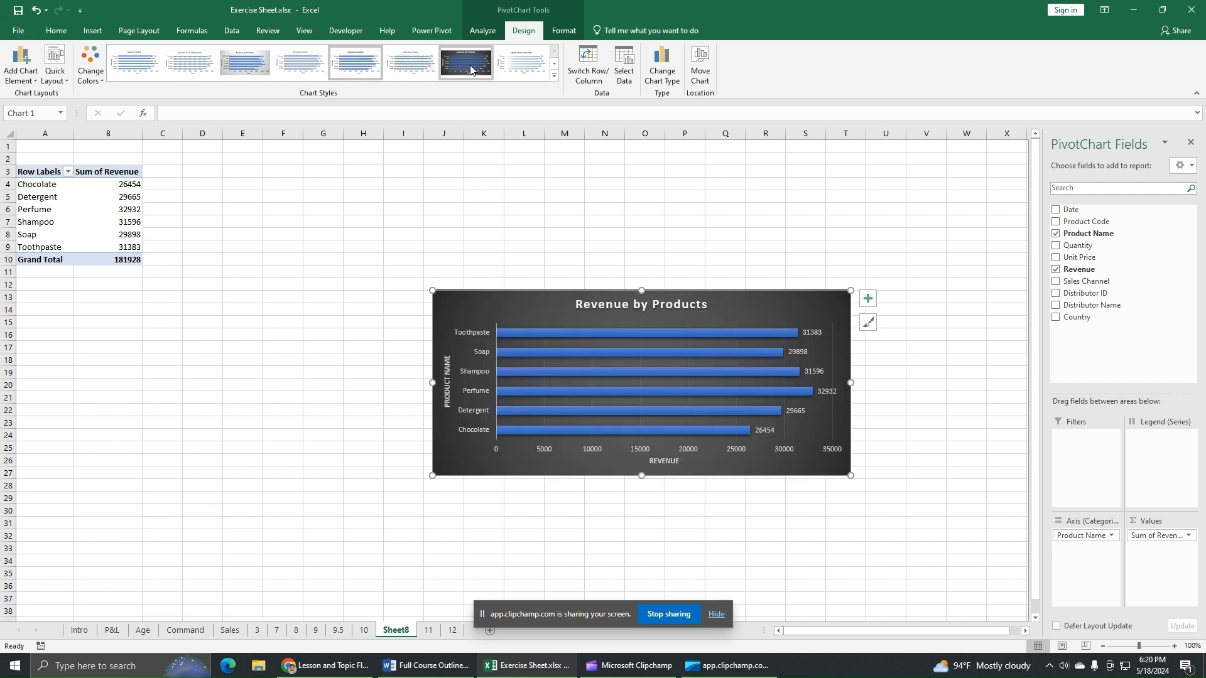
pyautogui.click(467, 65)
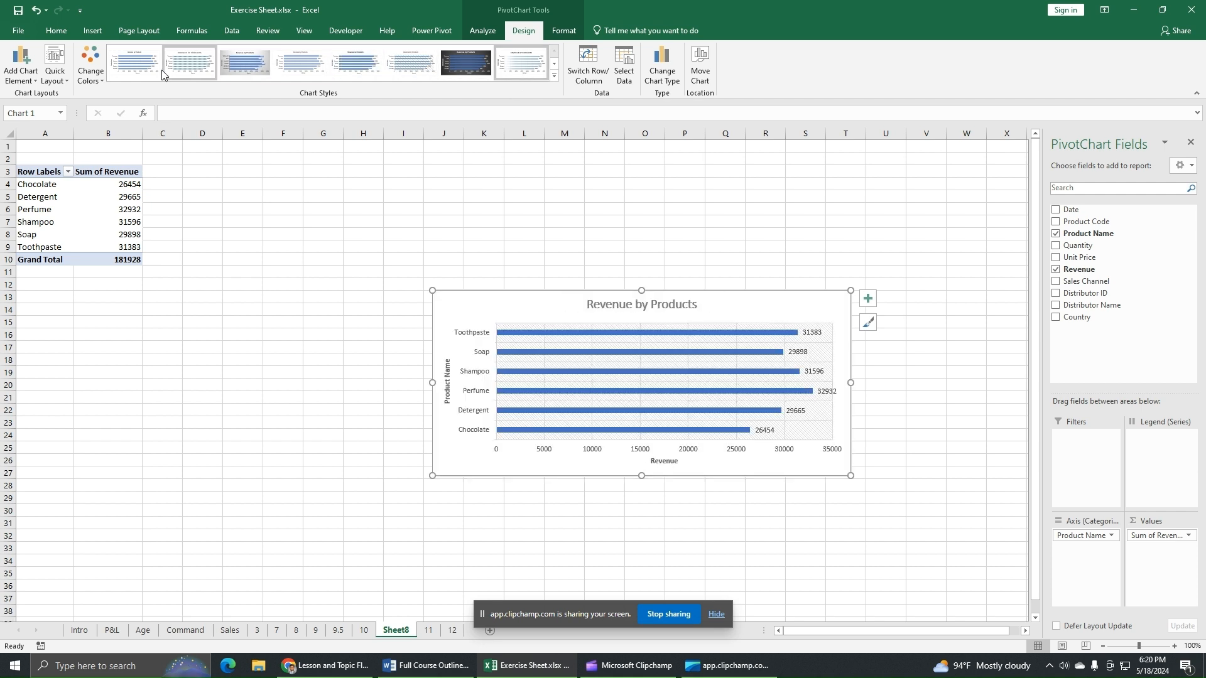
pyautogui.click(145, 66)
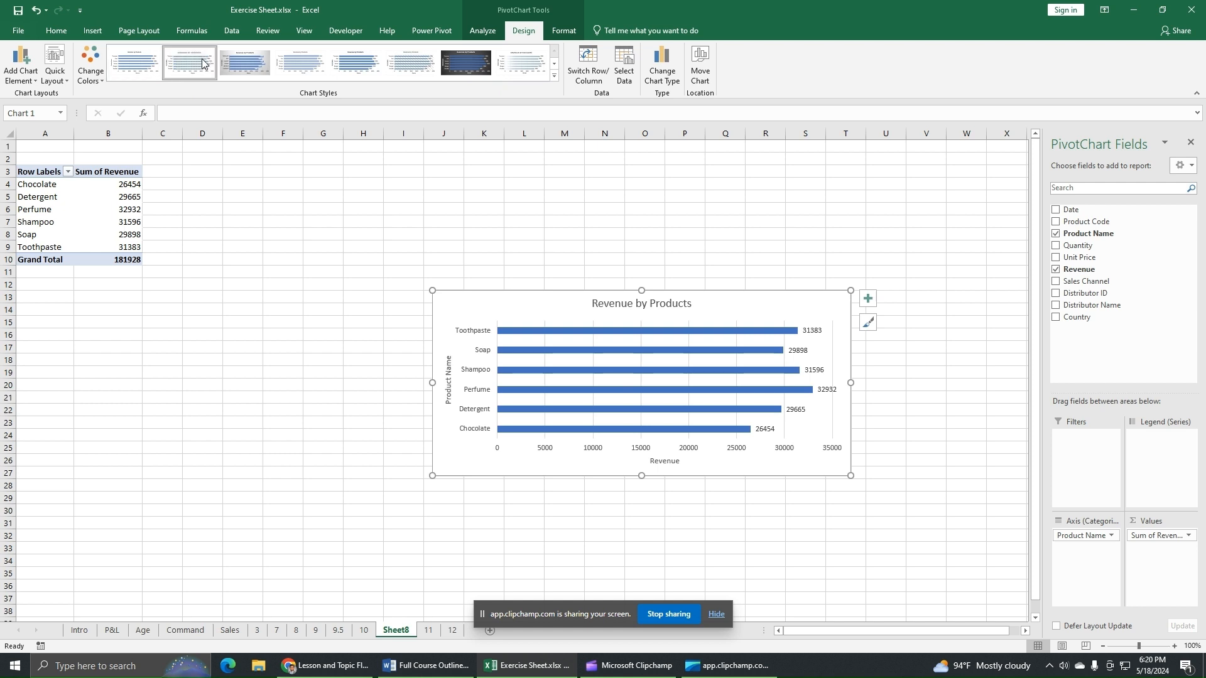
pyautogui.click(258, 66)
pyautogui.click(300, 65)
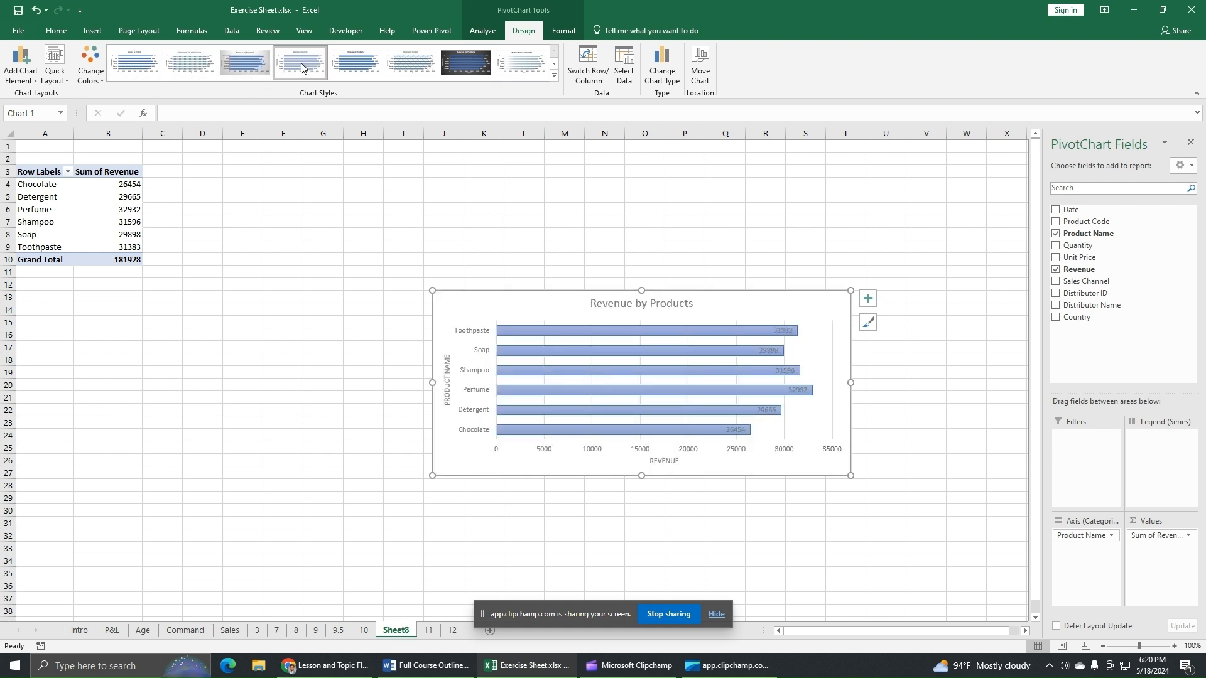
pyautogui.click(88, 78)
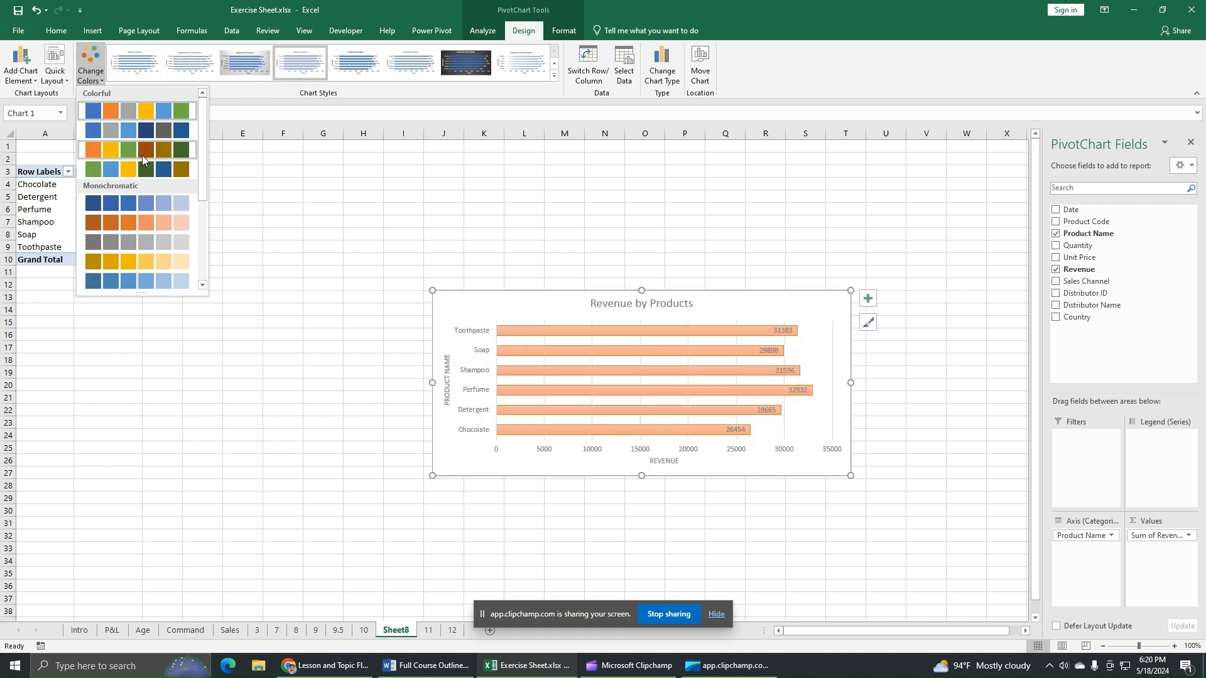
pyautogui.click(333, 216)
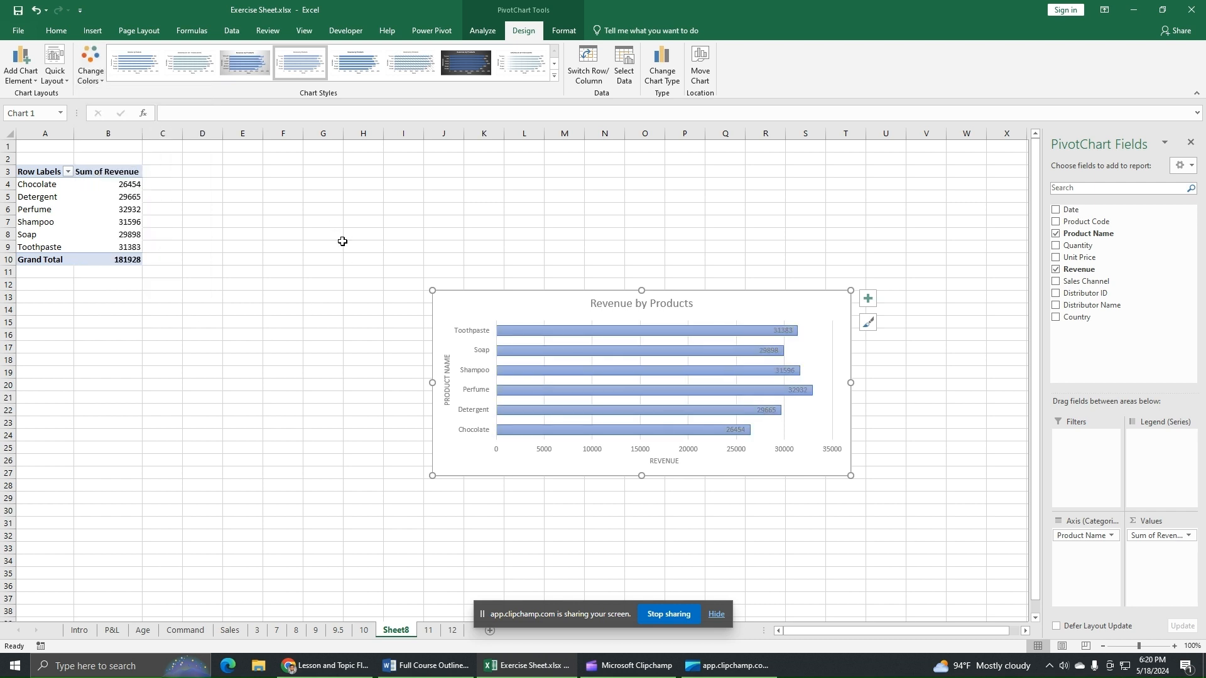
# Undo all the trial chart styles back to the plain bar chart with the green Perfume bar and bold labels
pyautogui.click(35, 10)
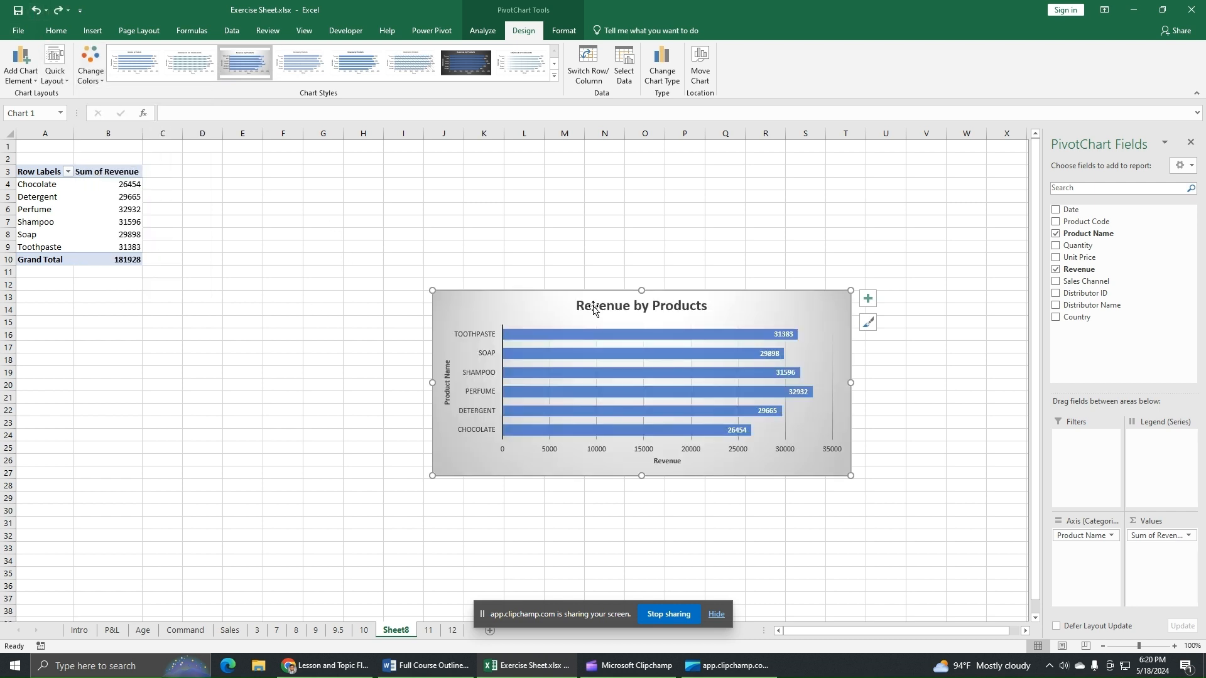
pyautogui.click(36, 11)
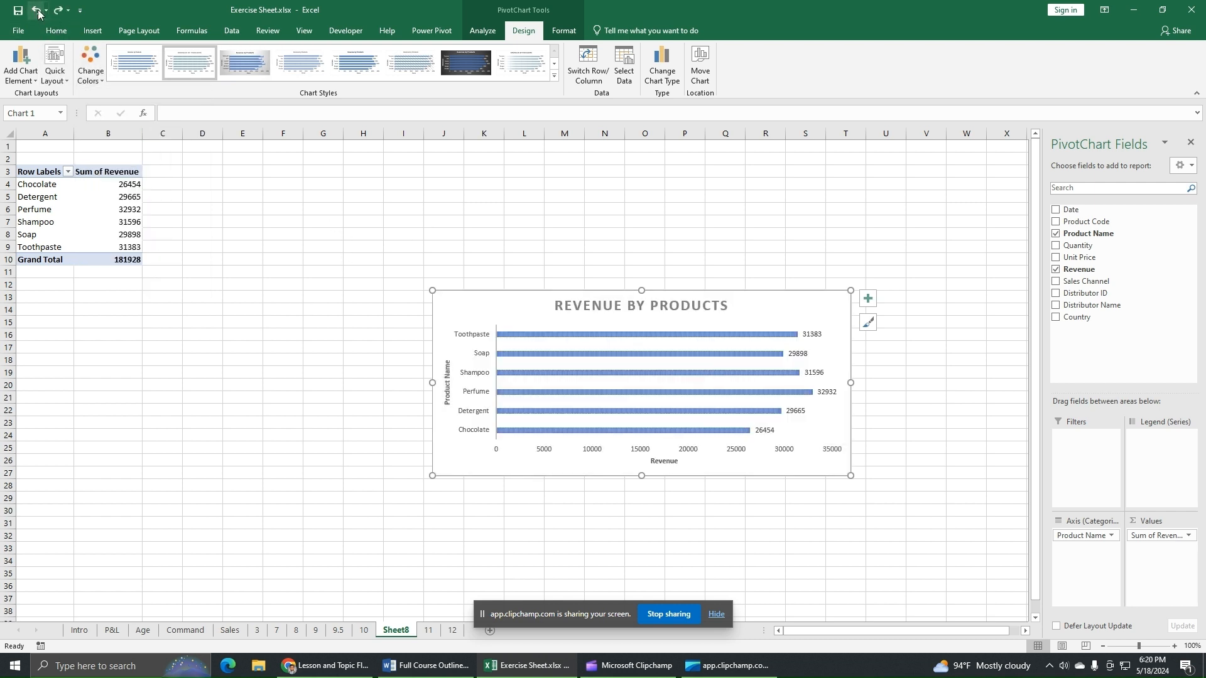
pyautogui.click(36, 11)
pyautogui.click(38, 12)
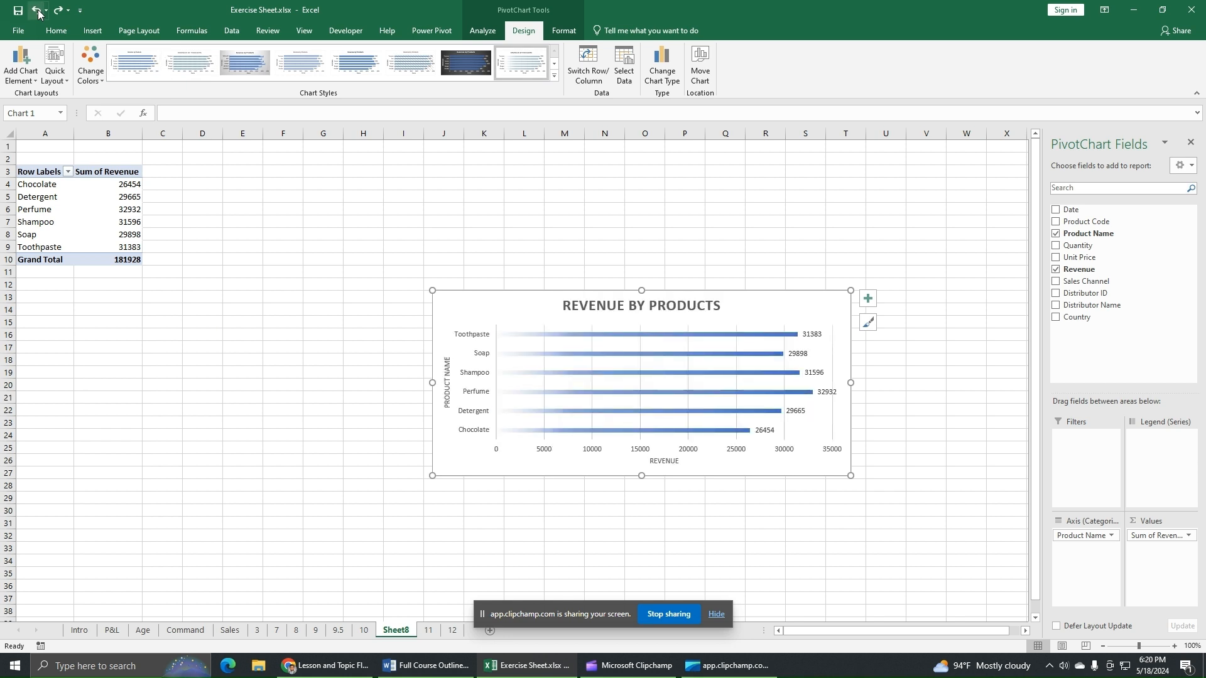
pyautogui.click(38, 11)
pyautogui.click(38, 11)
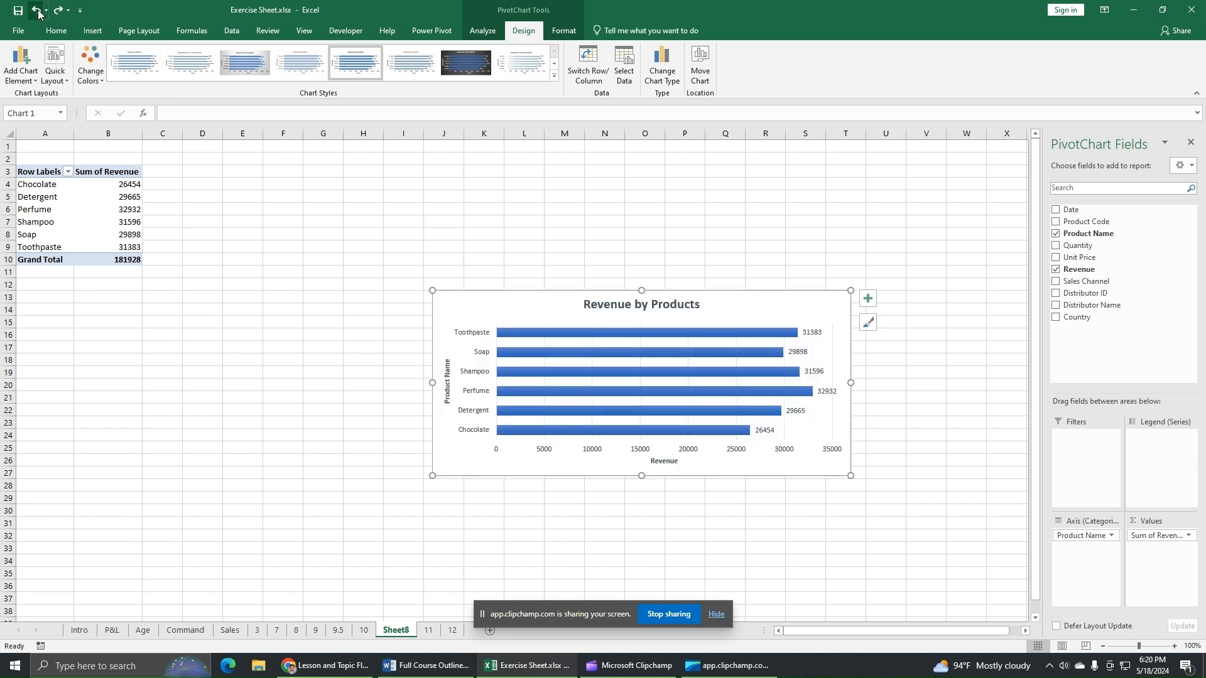
pyautogui.click(37, 11)
pyautogui.click(38, 11)
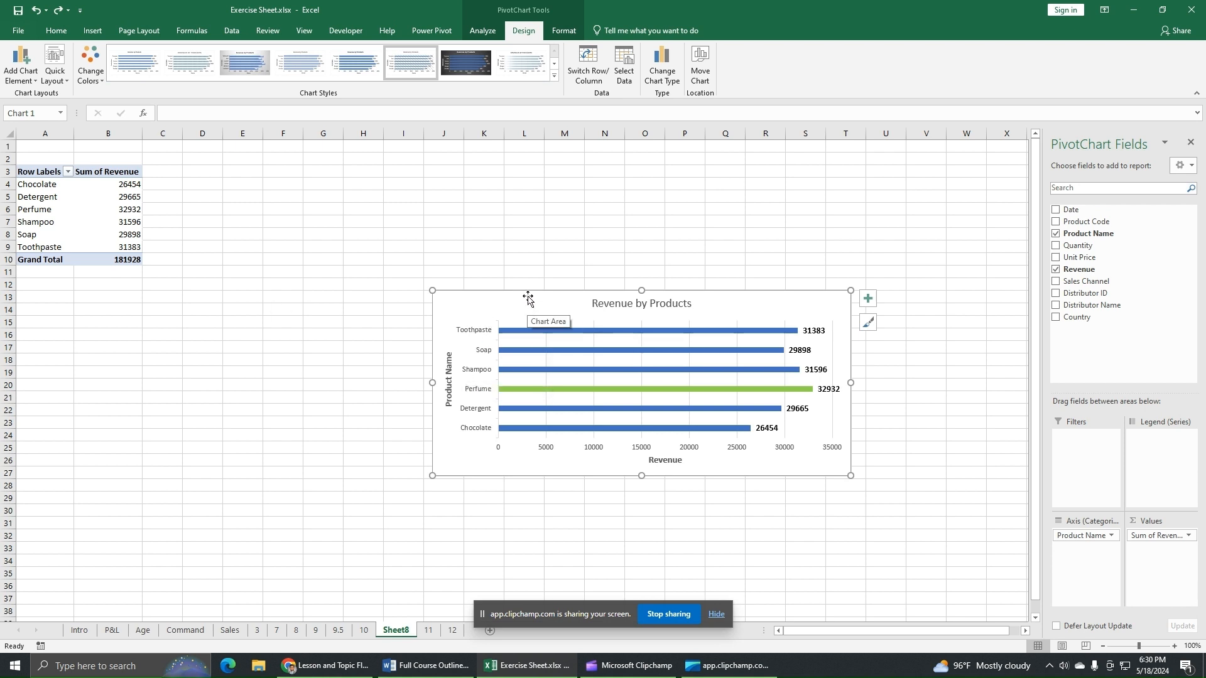
# Insert a Sales Channel slicer for the PivotChart and fit it beside the chart at a height of about 1.46 inches
pyautogui.click(482, 30)
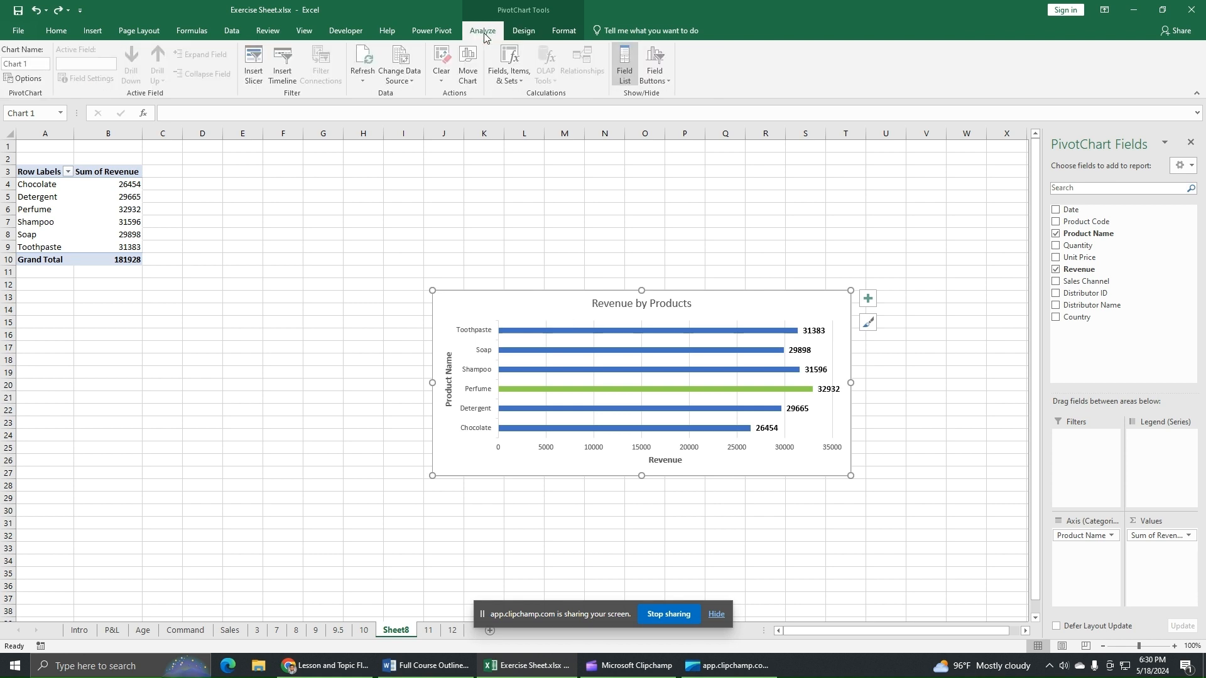
pyautogui.click(253, 69)
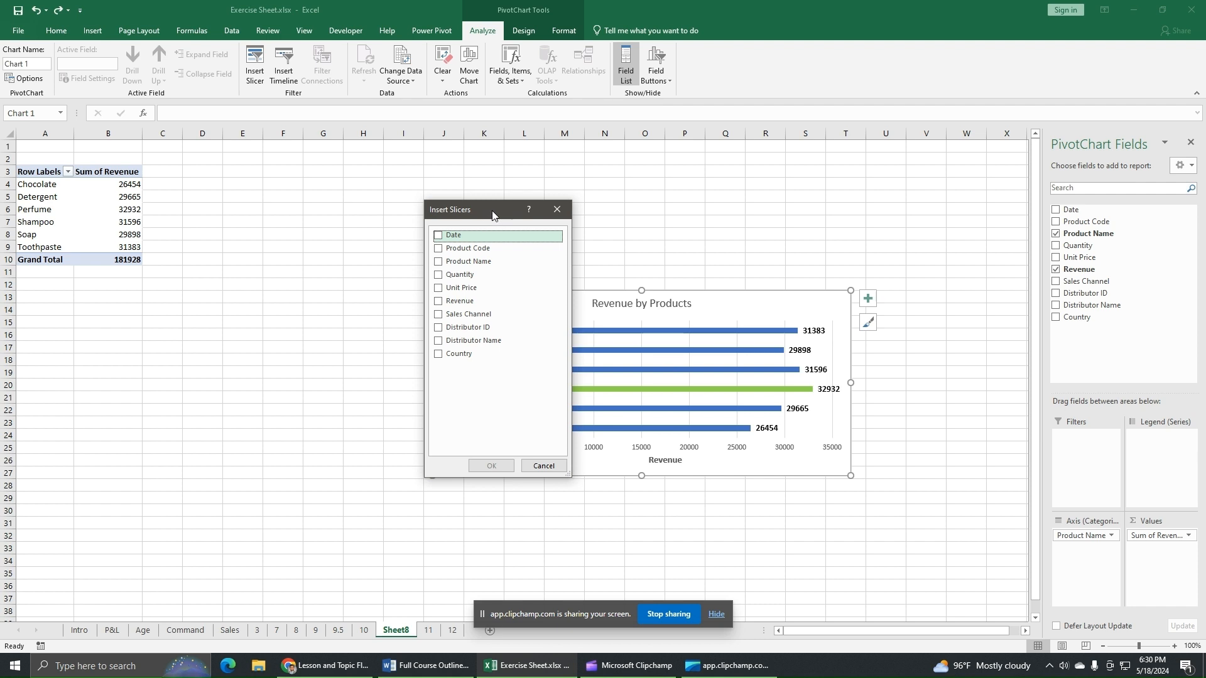
pyautogui.moveTo(493, 214); pyautogui.dragTo(284, 257)
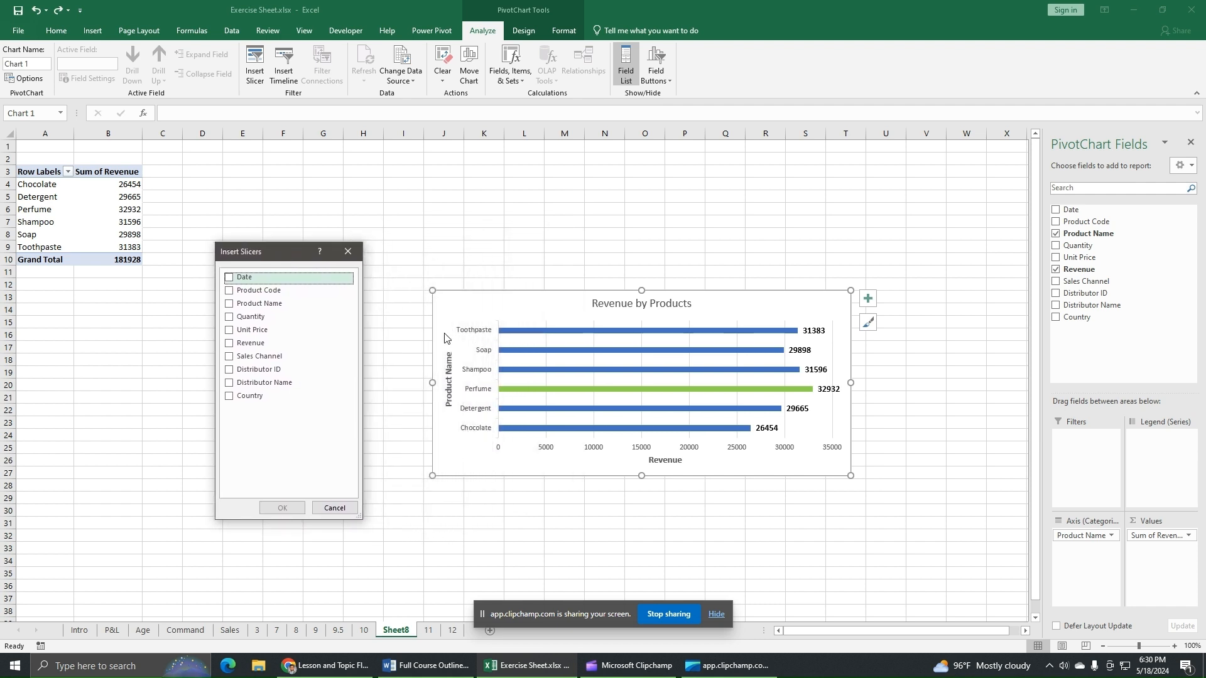
pyautogui.click(255, 361)
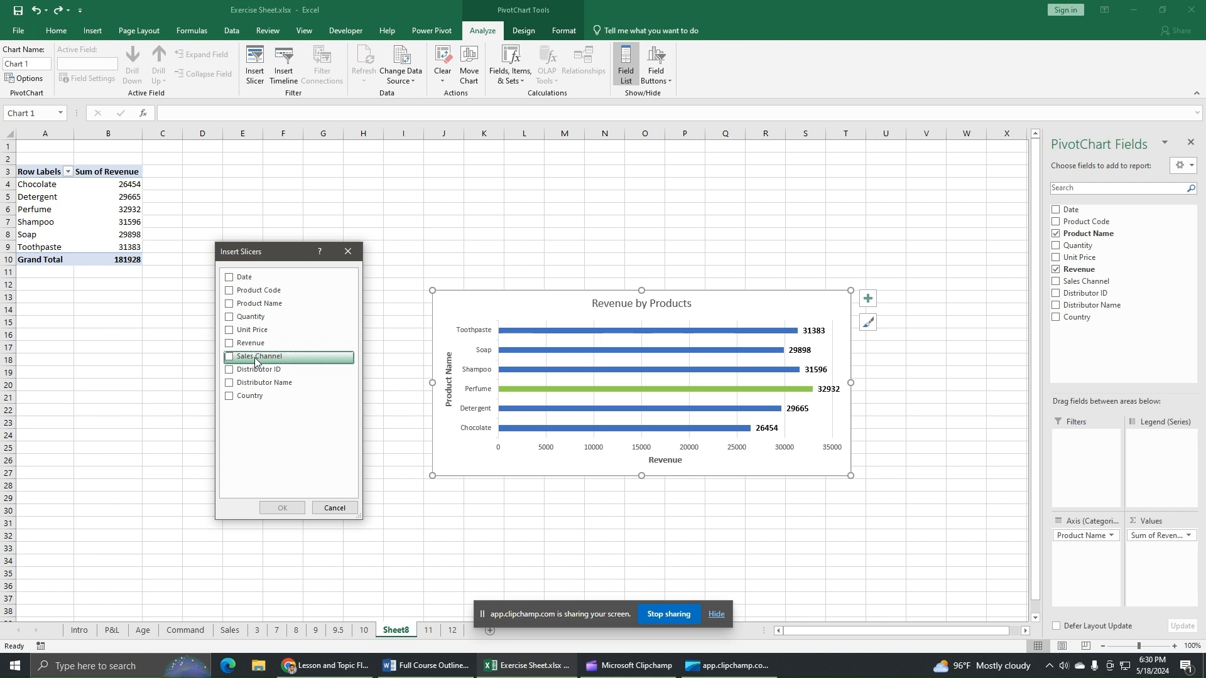
pyautogui.click(233, 362)
pyautogui.click(284, 509)
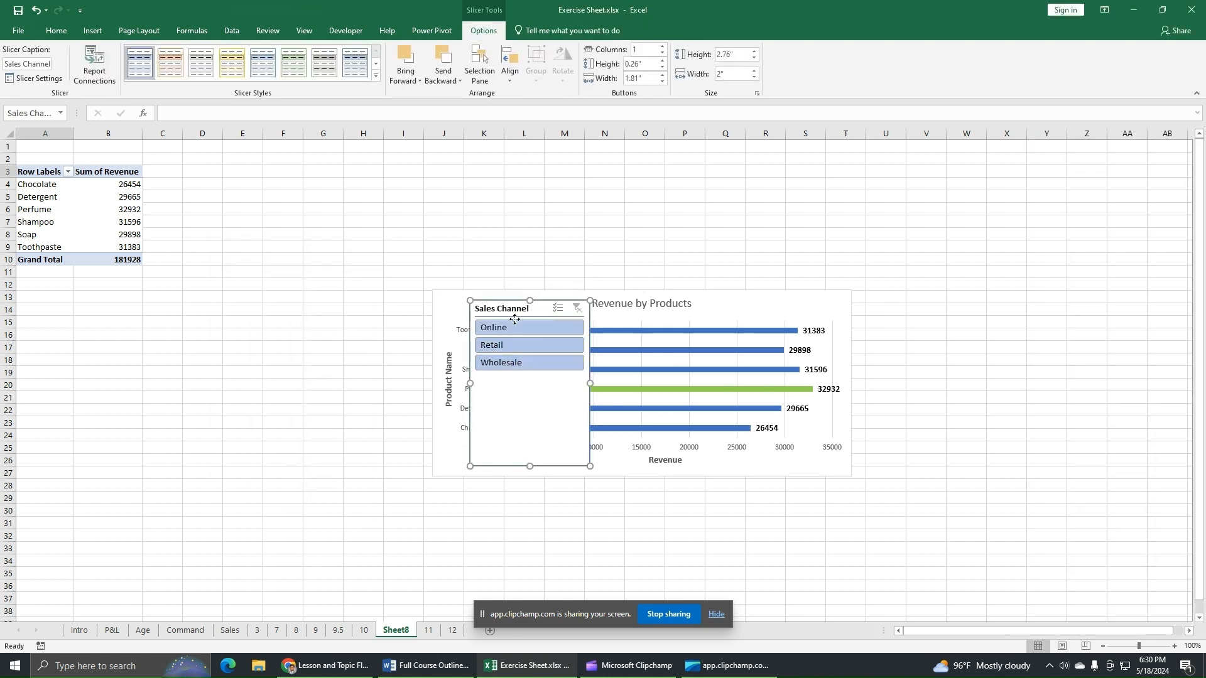
pyautogui.moveTo(514, 319); pyautogui.dragTo(336, 382)
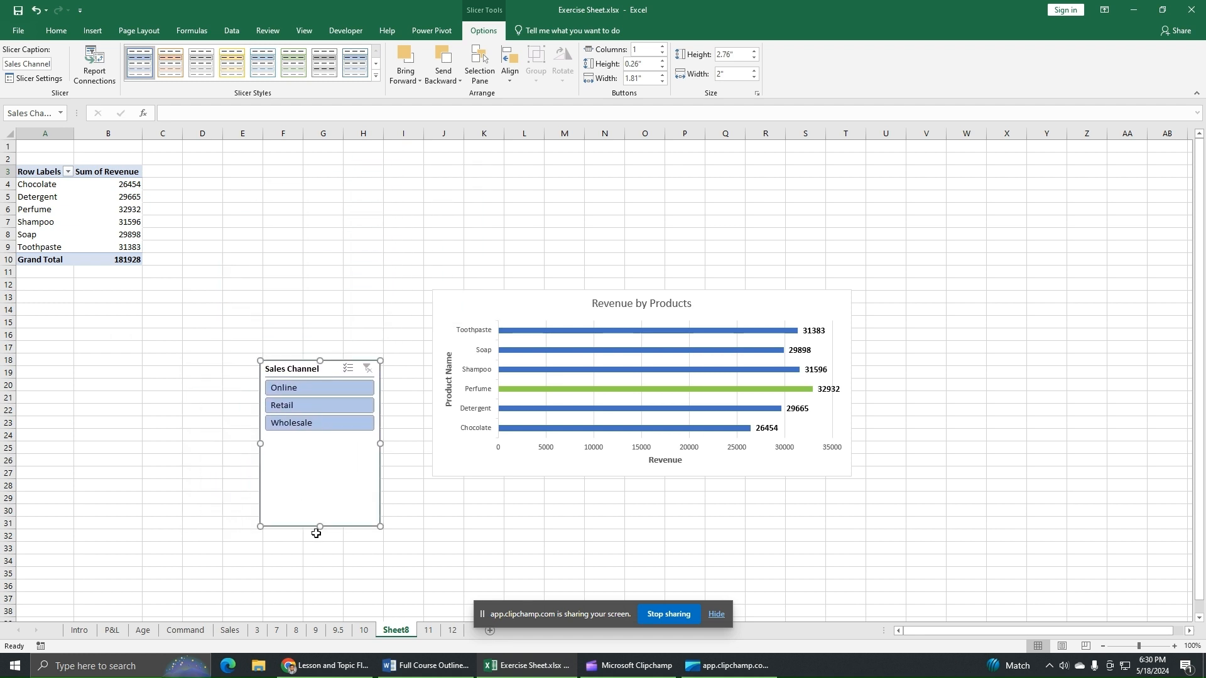
pyautogui.moveTo(320, 527); pyautogui.dragTo(317, 447)
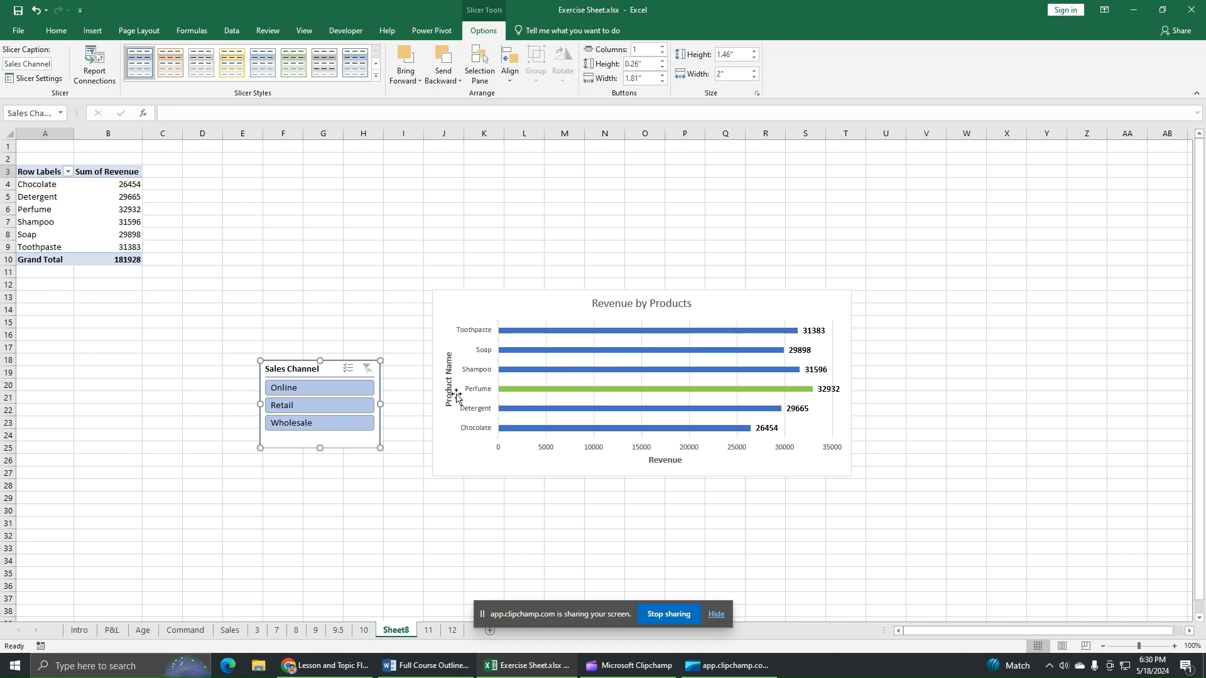
# Filter the revenue chart by one sales channel at a time with the slicer: Online, Retail, and Wholesale
pyautogui.click(317, 393)
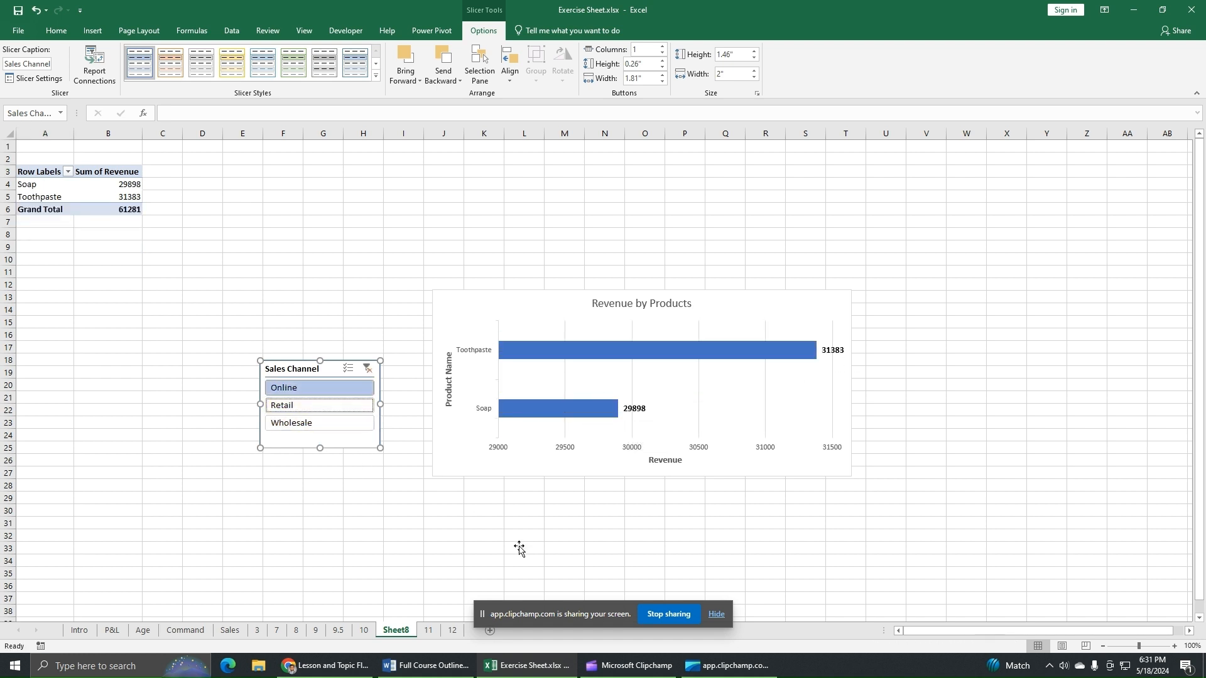
pyautogui.click(293, 406)
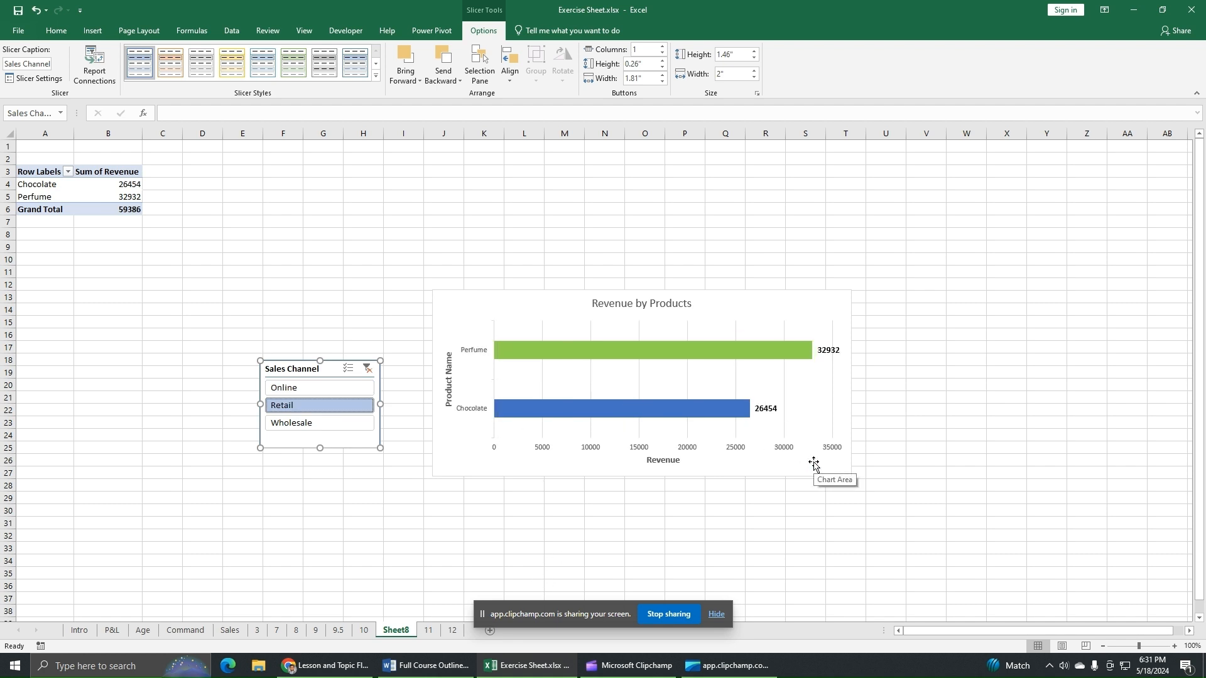
pyautogui.click(314, 423)
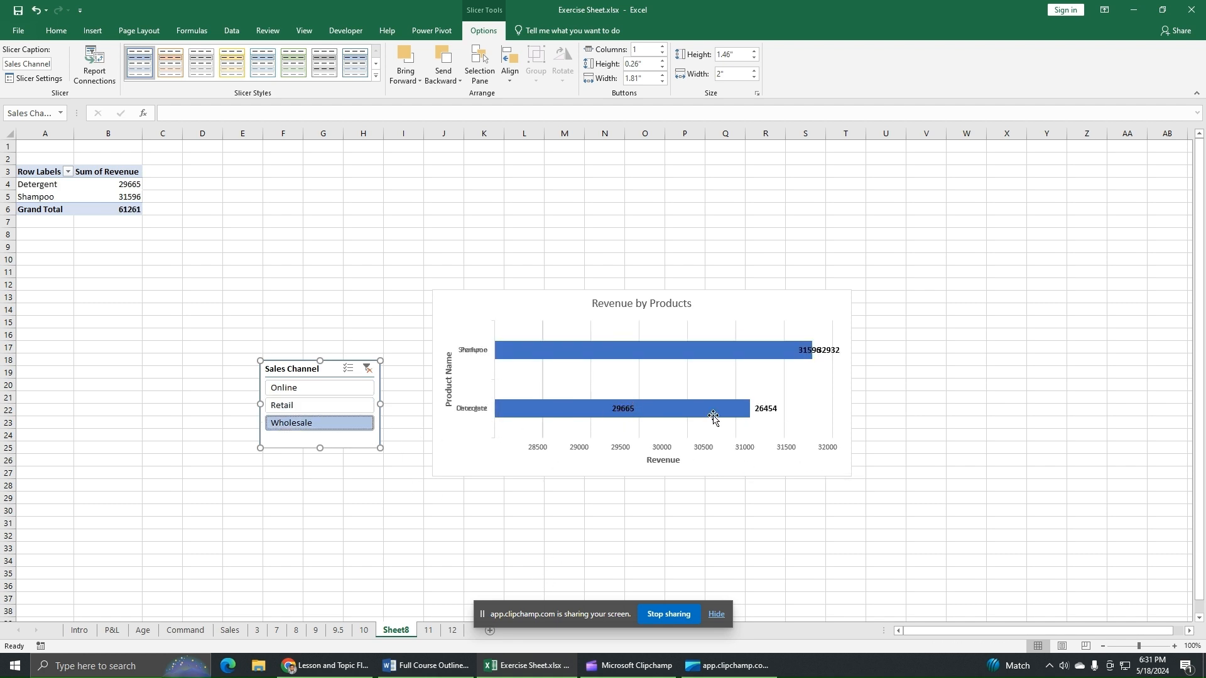
# Filter the revenue chart to the Online and Retail sales channels together using the slicer
pyautogui.click(314, 388)
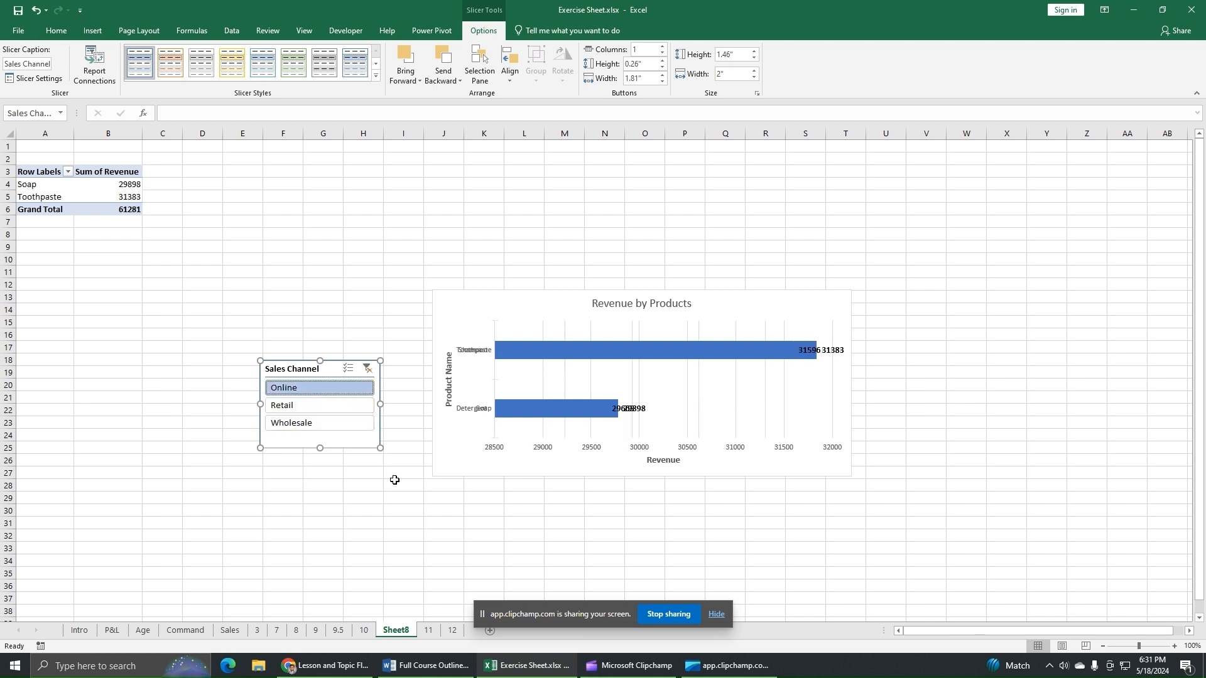
pyautogui.keyDown('ctrl'); pyautogui.click(317, 405); pyautogui.keyUp('ctrl')
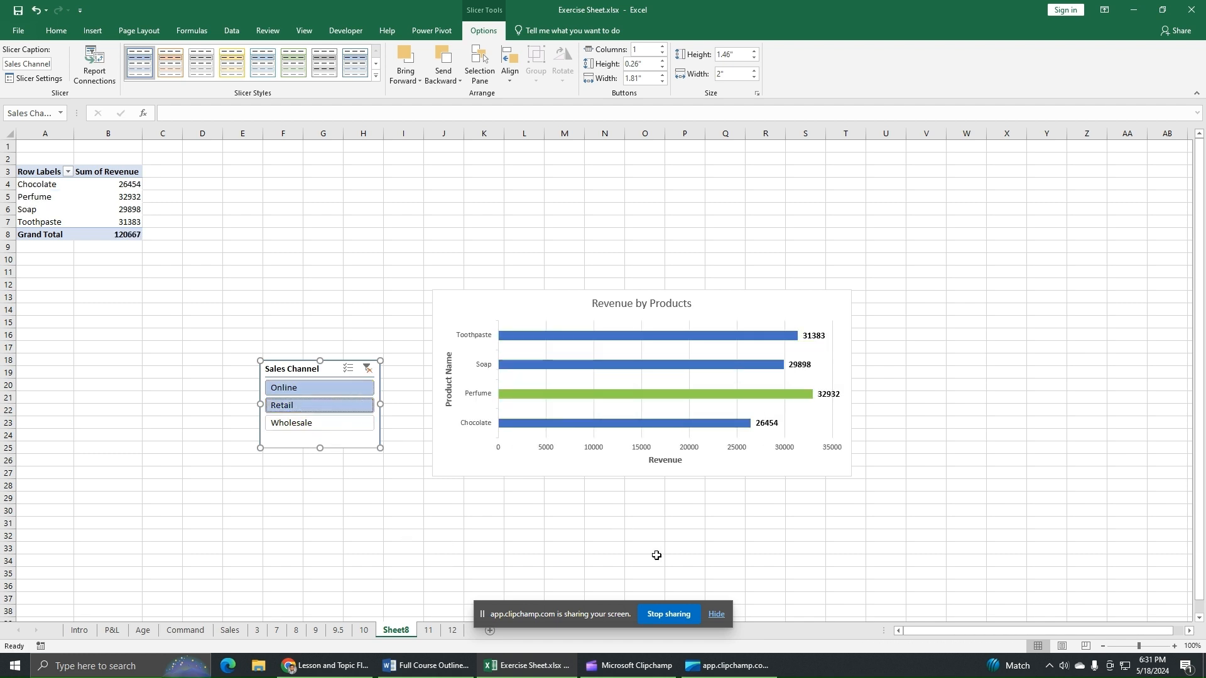
pyautogui.moveTo(628, 424)
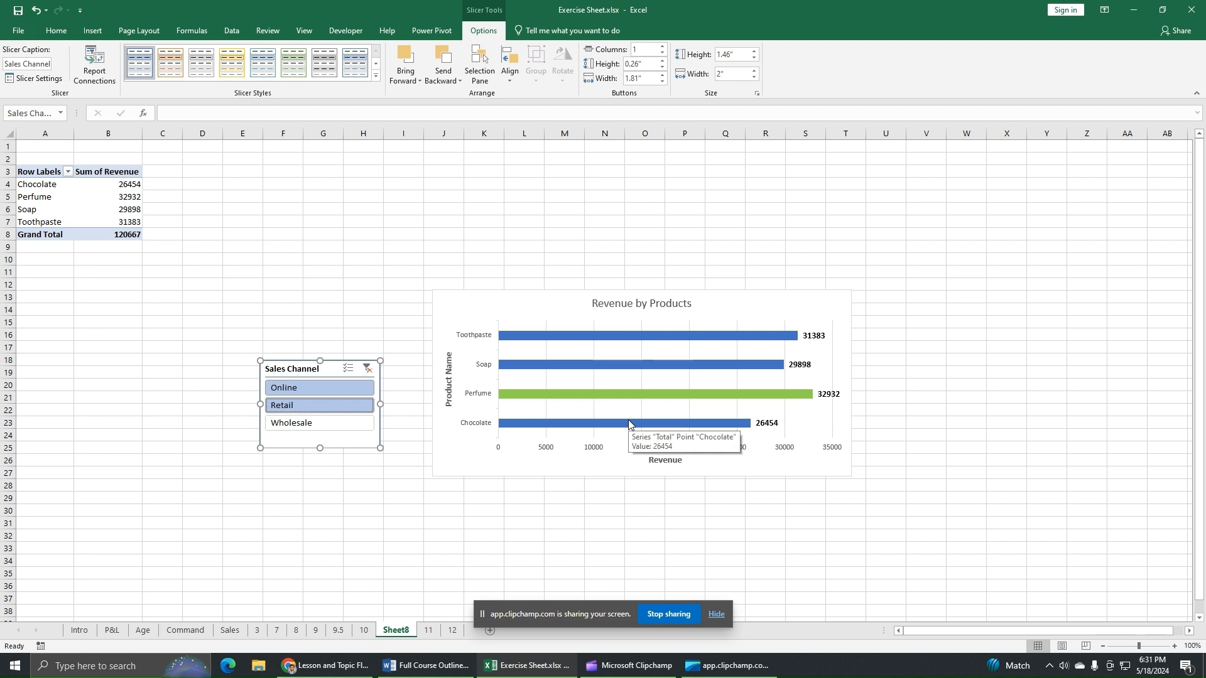